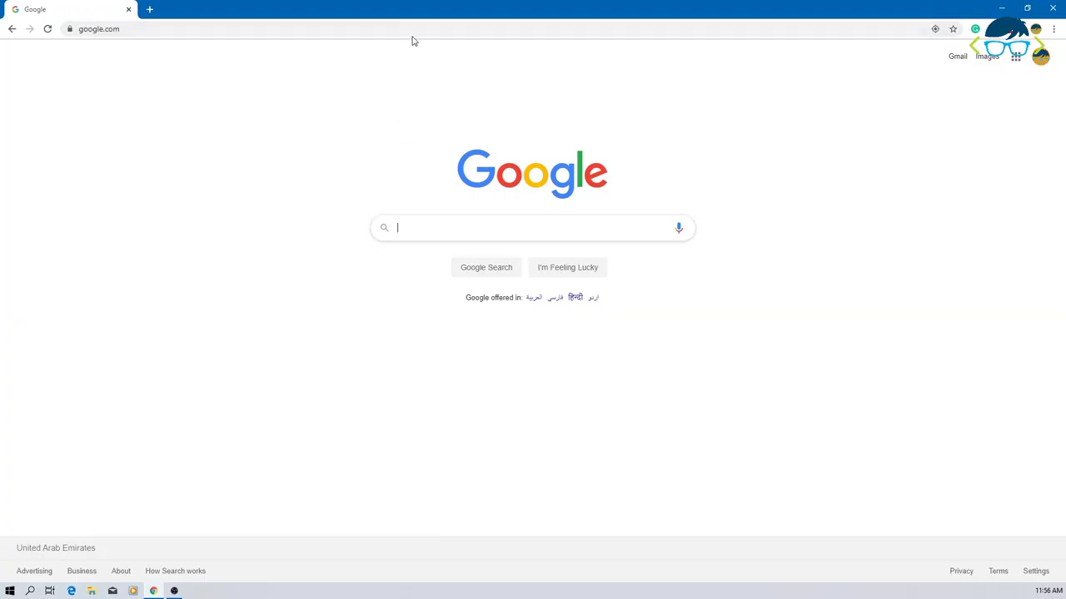
# Search the web for "free vst for fl studio".
pyautogui.click(411, 29)
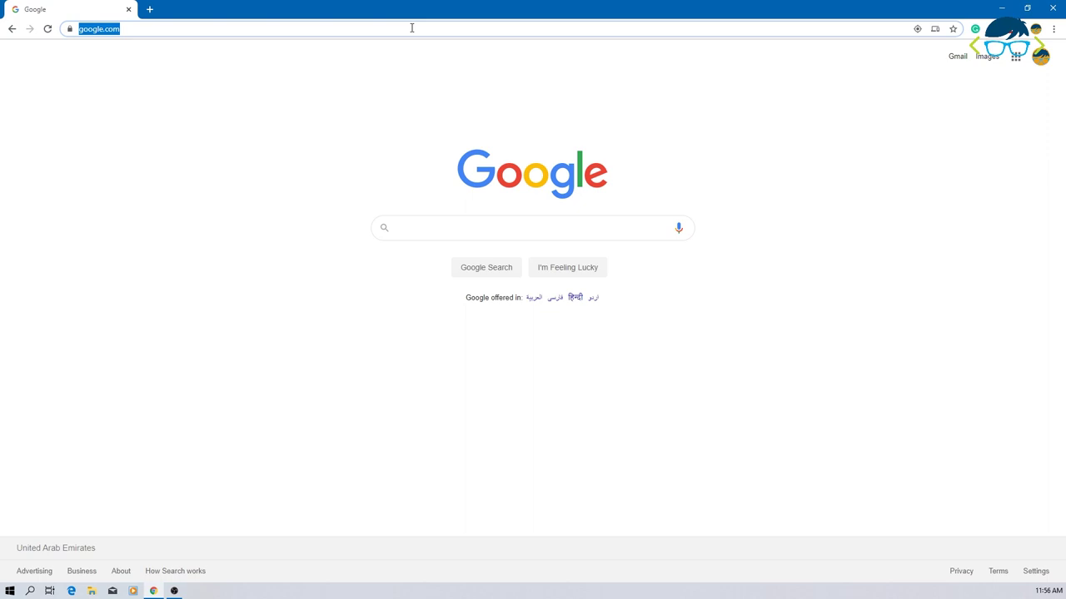
pyautogui.write('free vsts')
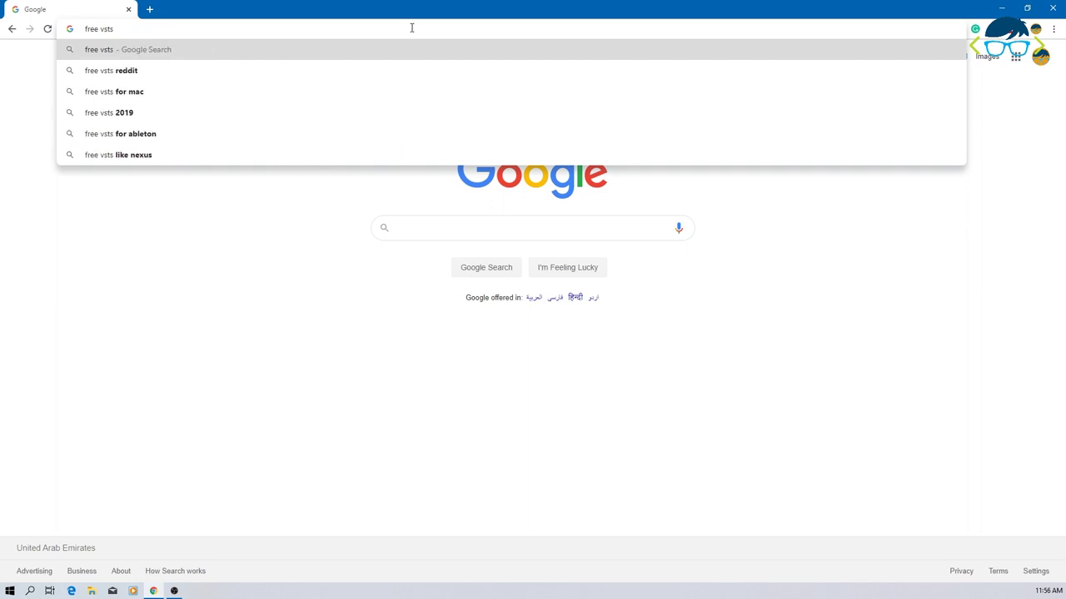
pyautogui.press('BackSpace')
pyautogui.write('for fl studio')
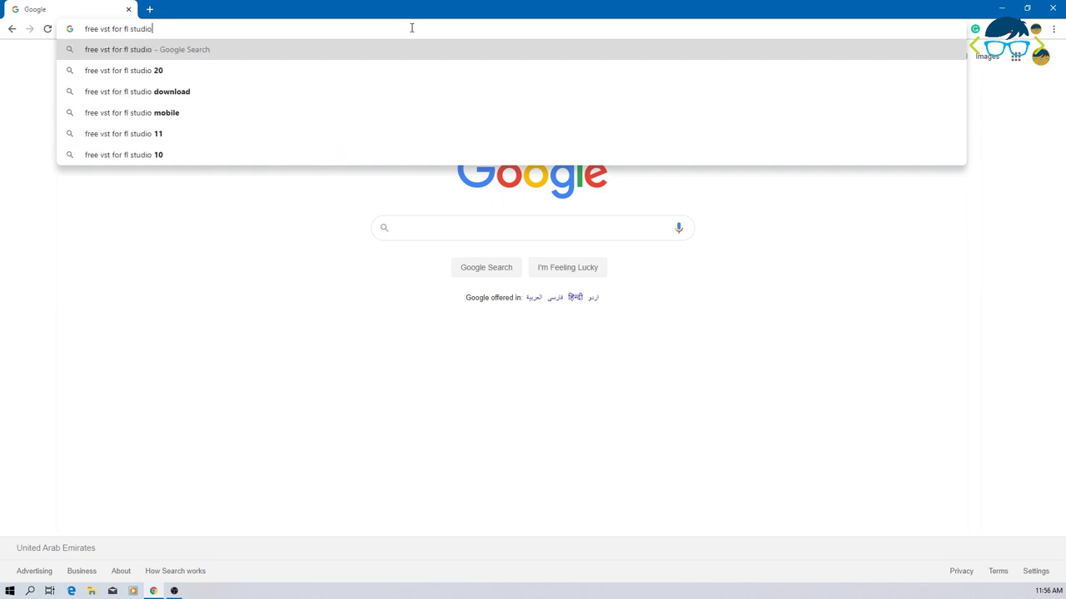
pyautogui.press('Return')
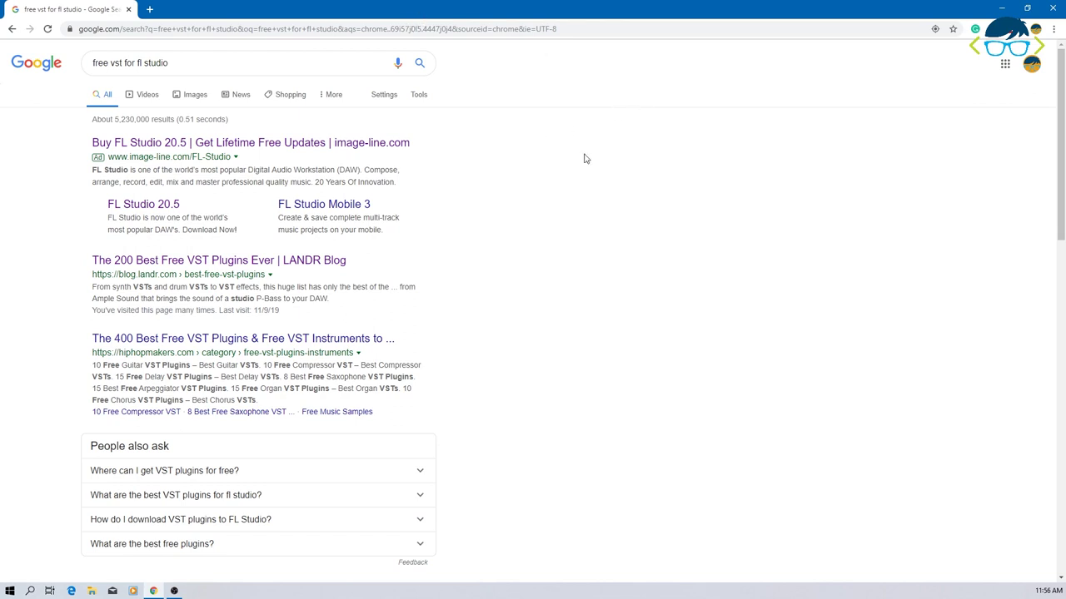
# Open the LANDR 200 best free VST plugins result and the hiphopmakers 400 best free VST plugins result in new tabs.
pyautogui.rightClick(236, 266)
pyautogui.click(255, 275)
pyautogui.scroll(-2, 527, 257)
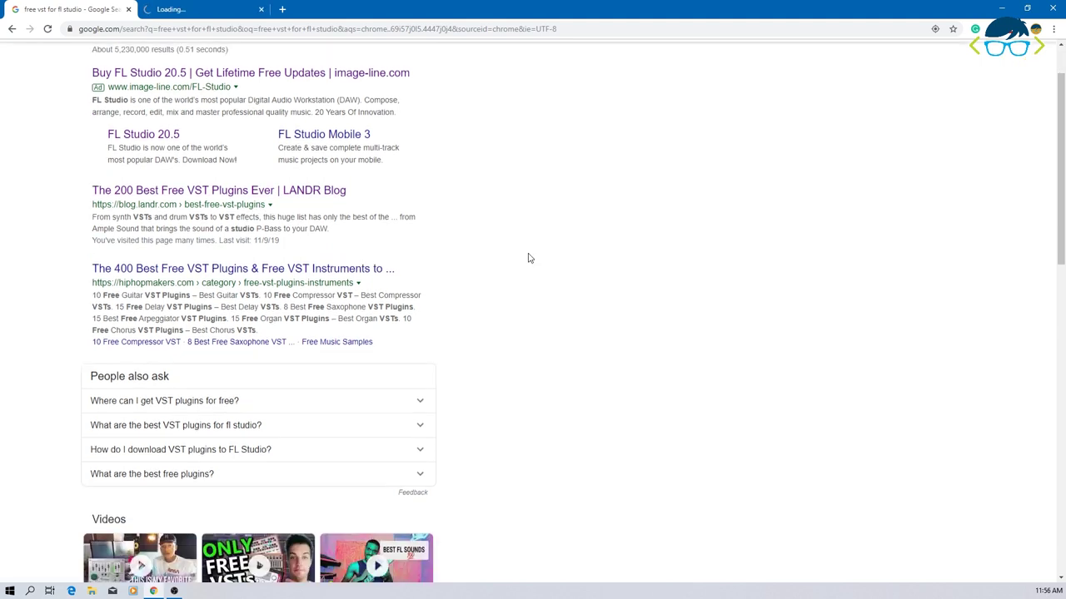
pyautogui.rightClick(225, 230)
pyautogui.click(260, 236)
pyautogui.scroll(1, 515, 265)
pyautogui.scroll(2, 514, 266)
# Go to the LANDR article and open its Audjoo Helix plugin link in a new tab.
pyautogui.click(225, 9)
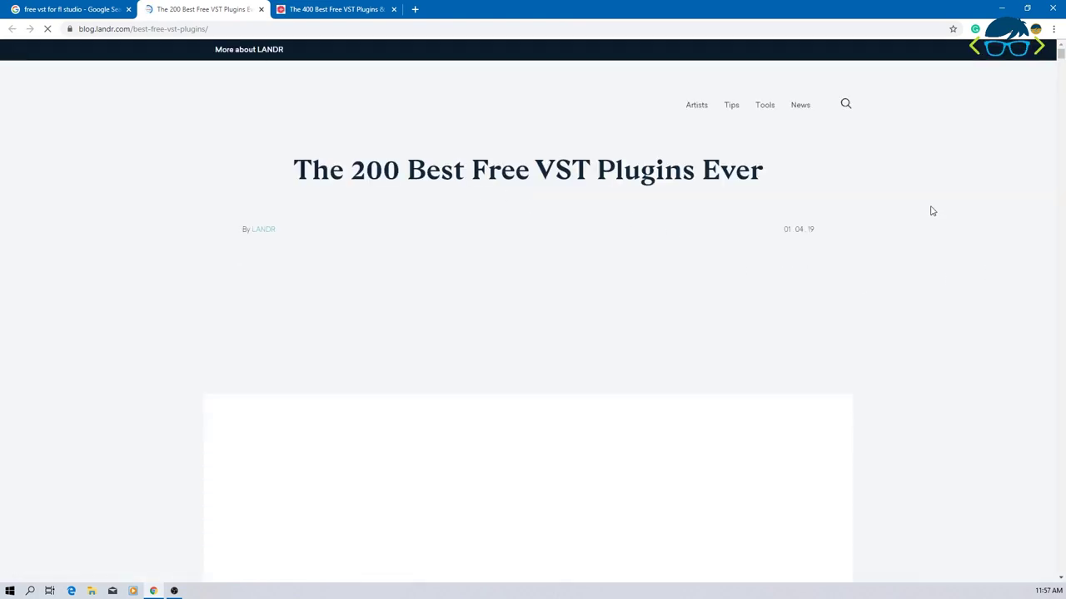
pyautogui.scroll(-10, 933, 211)
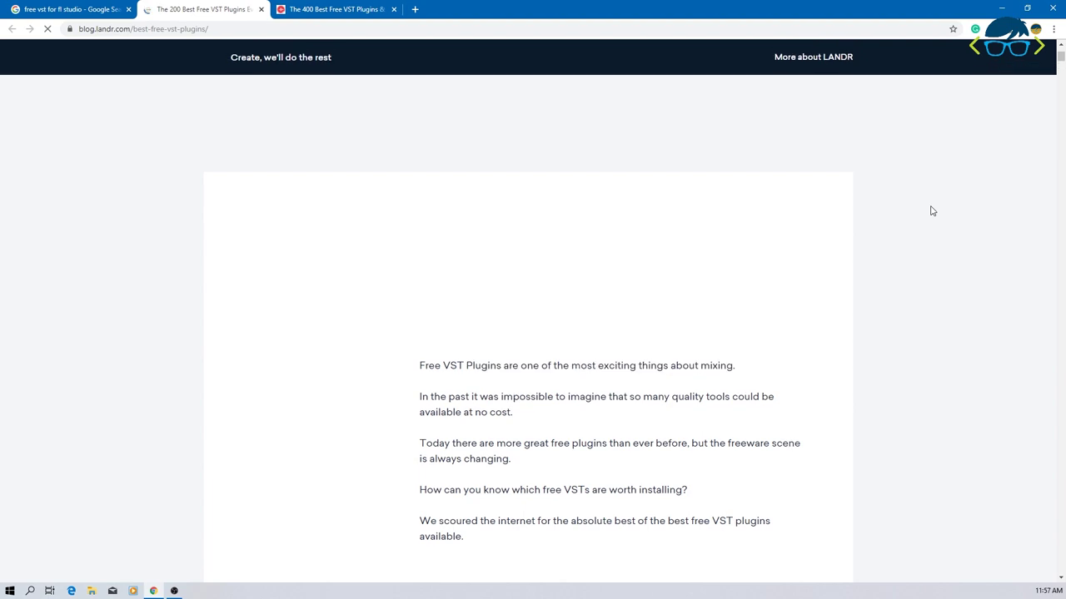
pyautogui.scroll(-1, 932, 212)
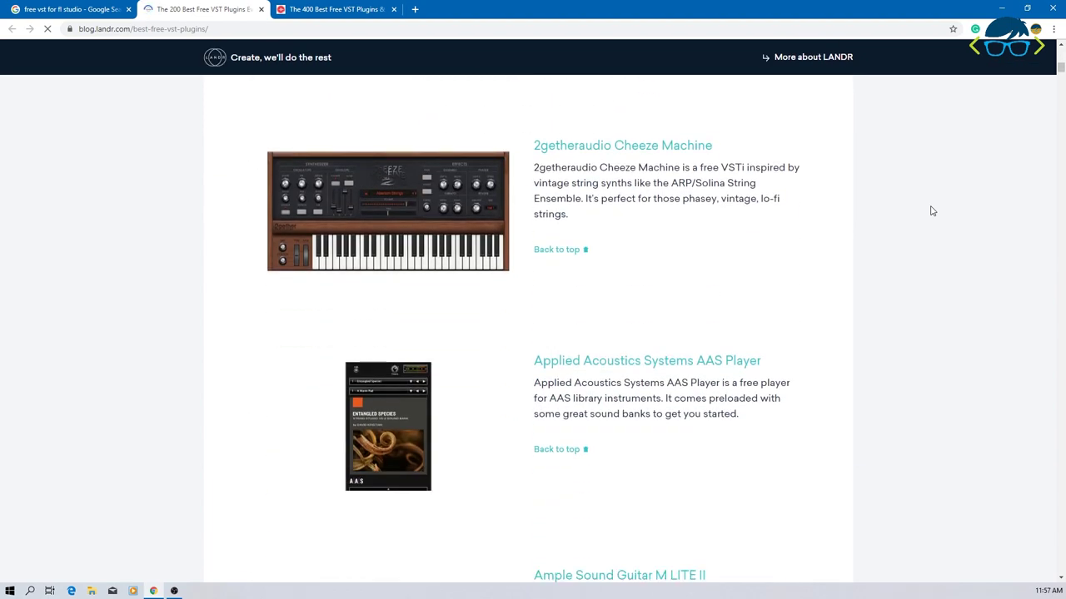
pyautogui.scroll(-3, 932, 212)
pyautogui.scroll(-2, 933, 212)
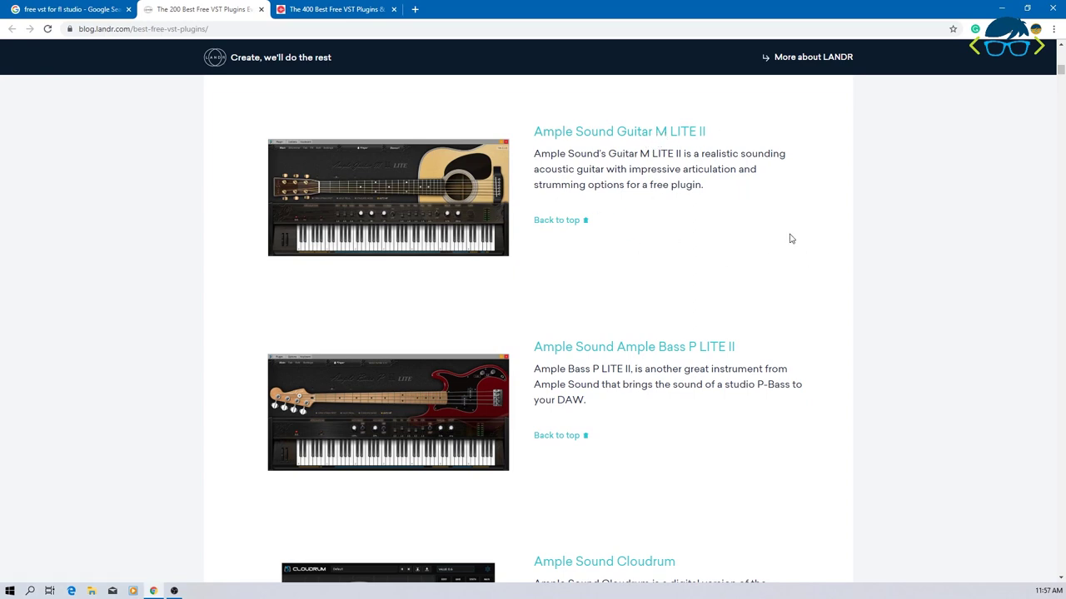
pyautogui.scroll(-4, 821, 270)
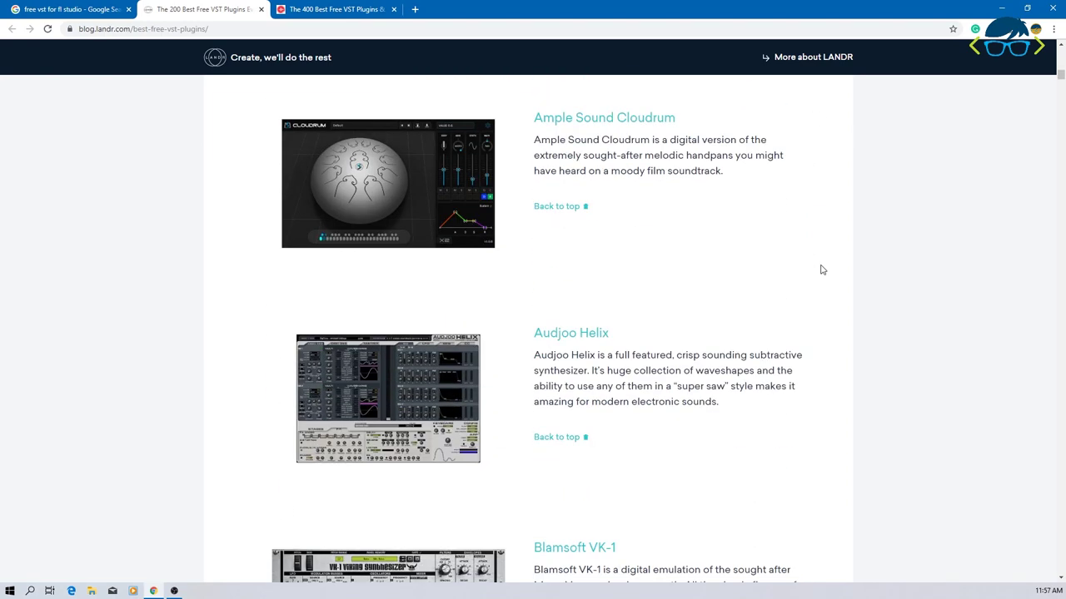
pyautogui.scroll(-2, 821, 270)
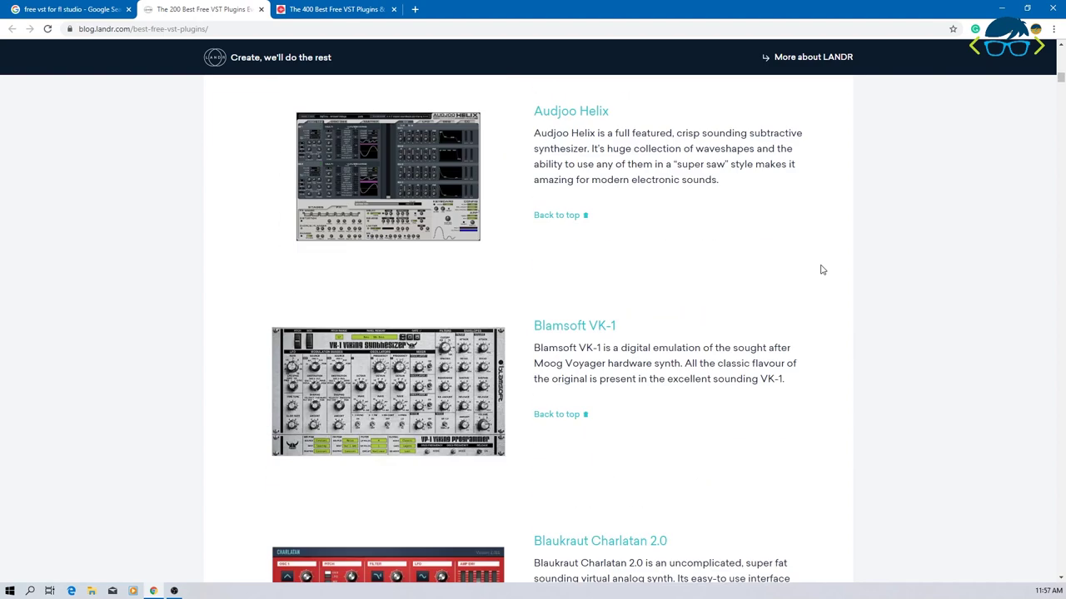
pyautogui.scroll(1, 821, 269)
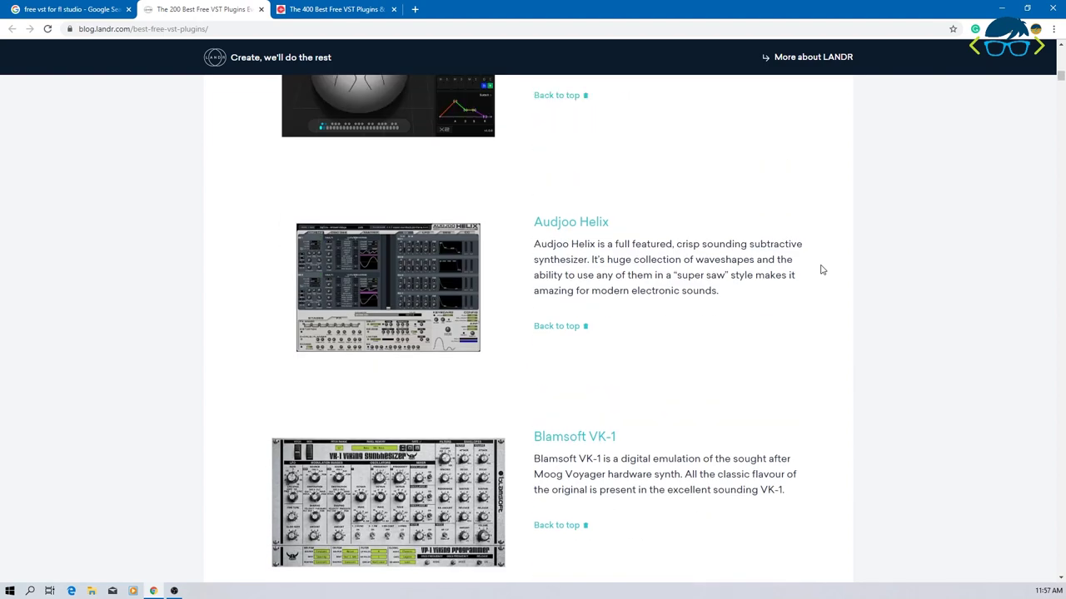
pyautogui.rightClick(570, 227)
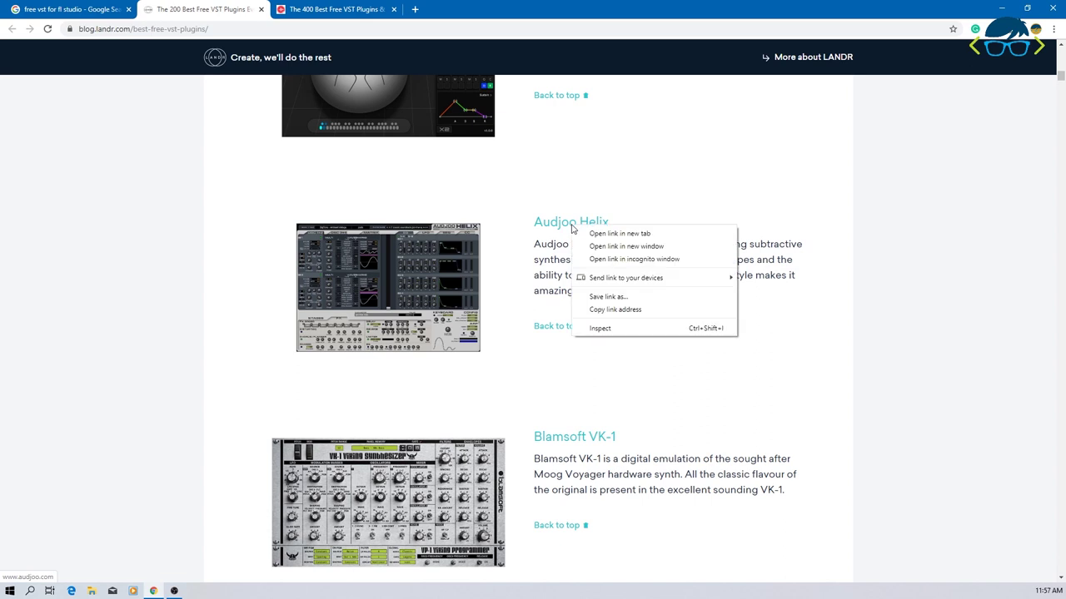
pyautogui.click(588, 234)
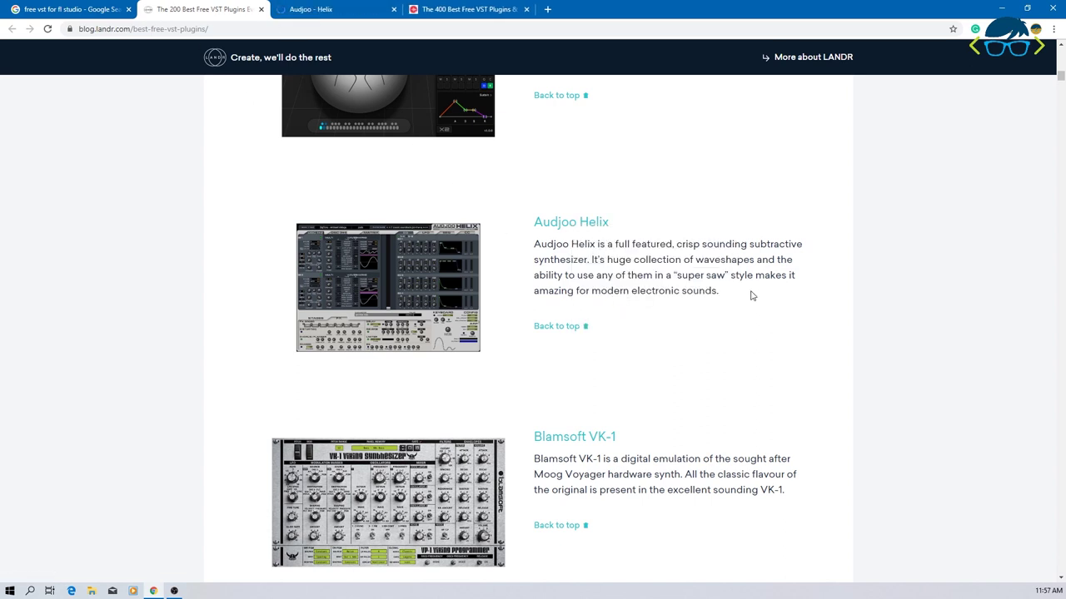
# Open the Blamsoft VK-1 and Blaukraut Charlatan 2.0 links from the LANDR list in new tabs.
pyautogui.scroll(-2, 743, 297)
pyautogui.scroll(-1, 743, 296)
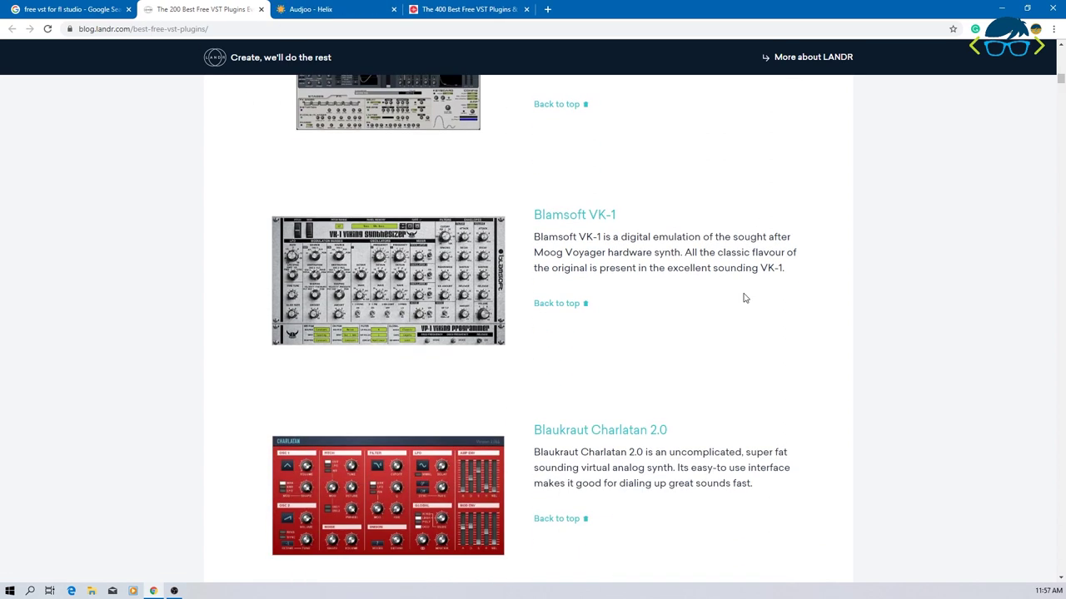
pyautogui.rightClick(573, 220)
pyautogui.click(589, 228)
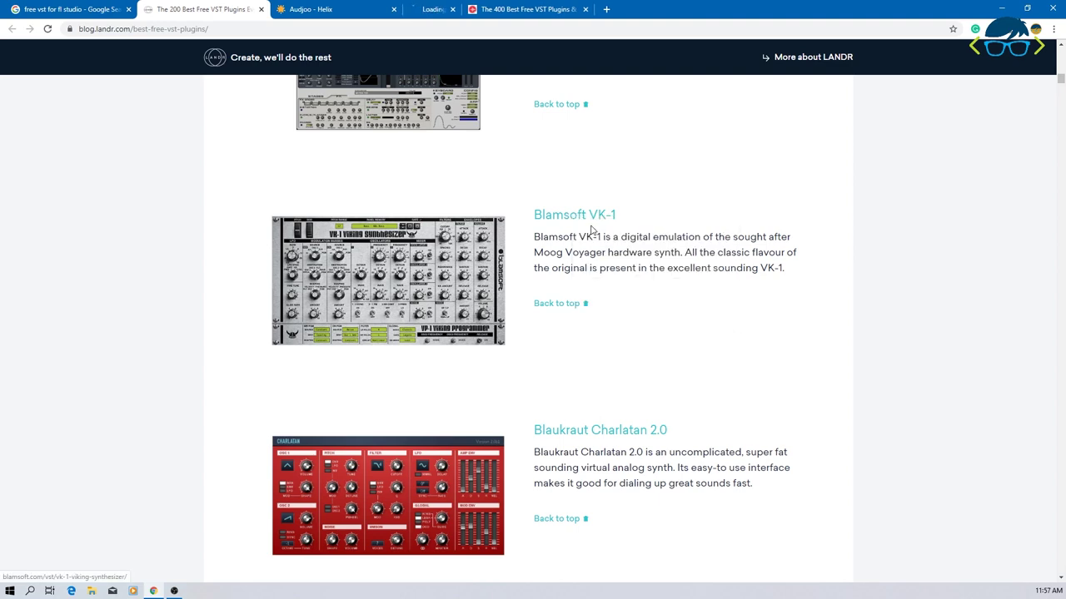
pyautogui.scroll(-3, 769, 295)
pyautogui.rightClick(570, 216)
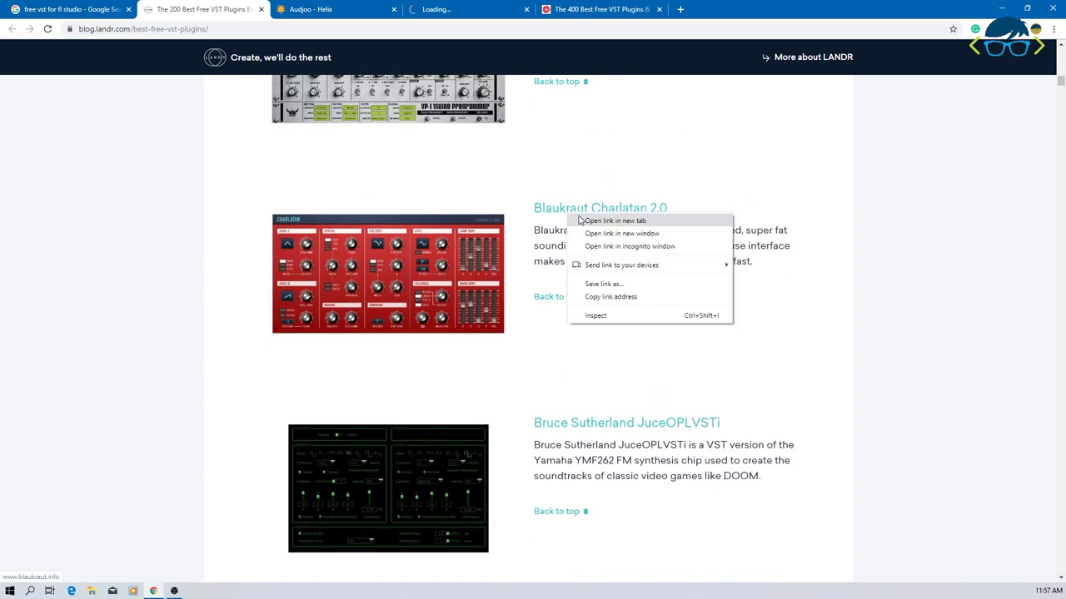
pyautogui.click(587, 221)
# Look through the further free synth and instrument plugins listed in the LANDR article after Charlatan 2.0.
pyautogui.scroll(-4, 825, 317)
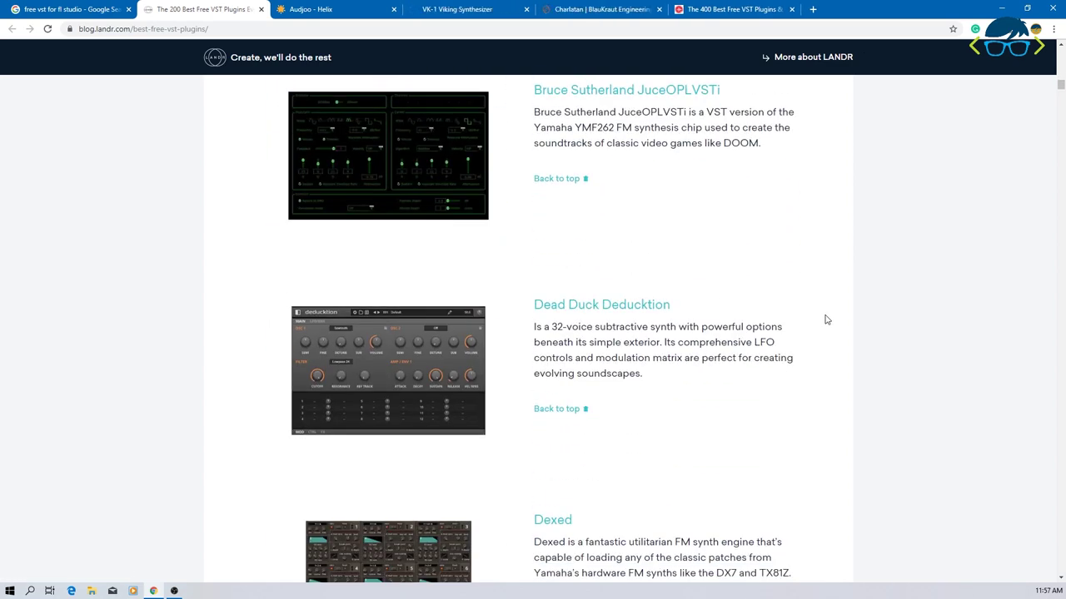
pyautogui.scroll(-3, 826, 320)
pyautogui.scroll(-7, 826, 319)
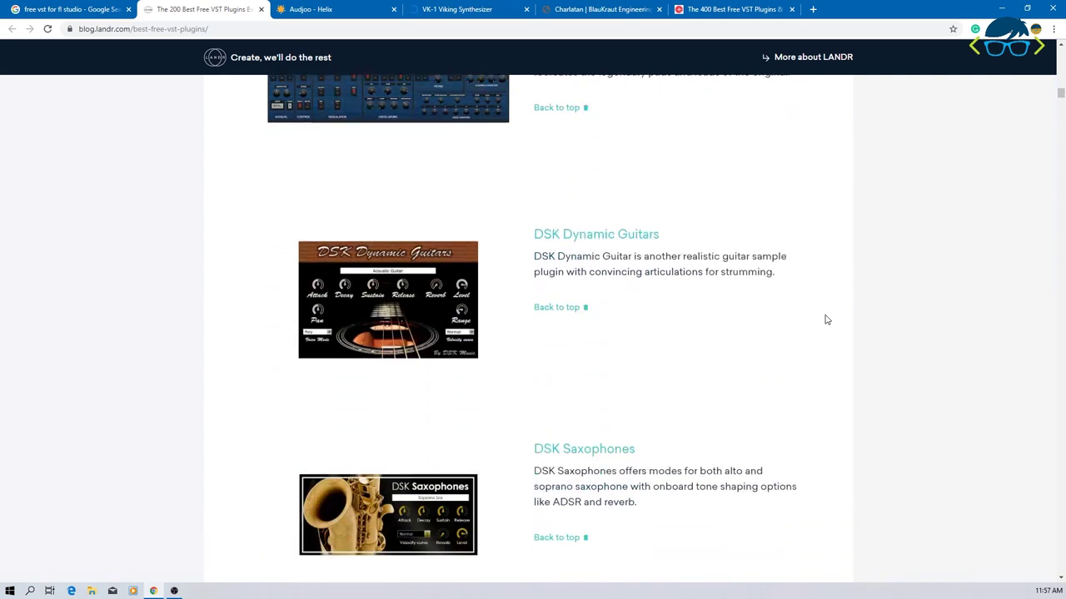
pyautogui.scroll(-1, 730, 275)
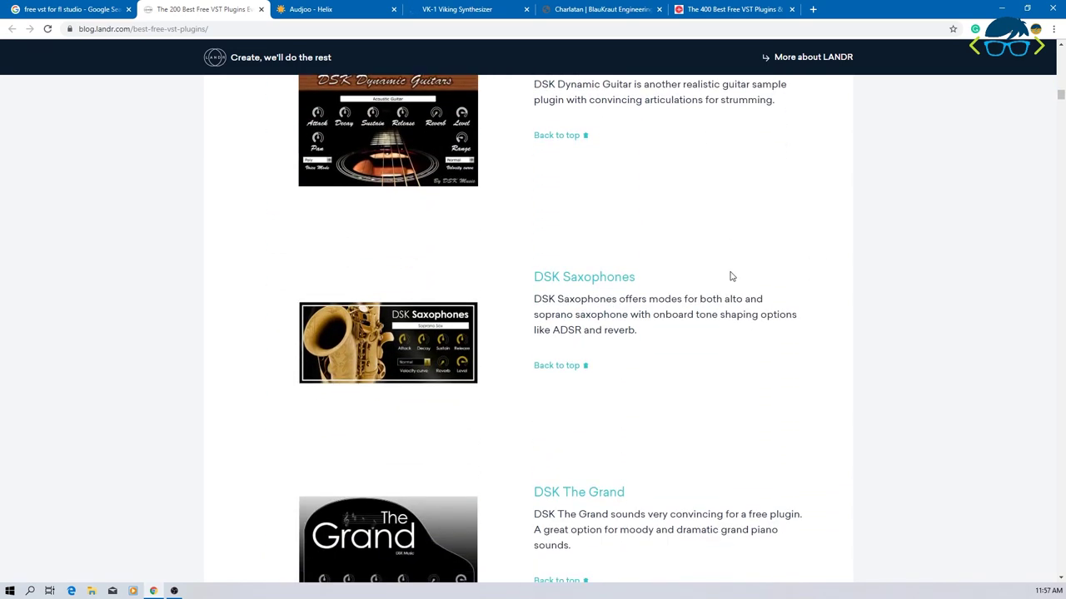
pyautogui.scroll(-3, 730, 276)
pyautogui.scroll(-10, 731, 275)
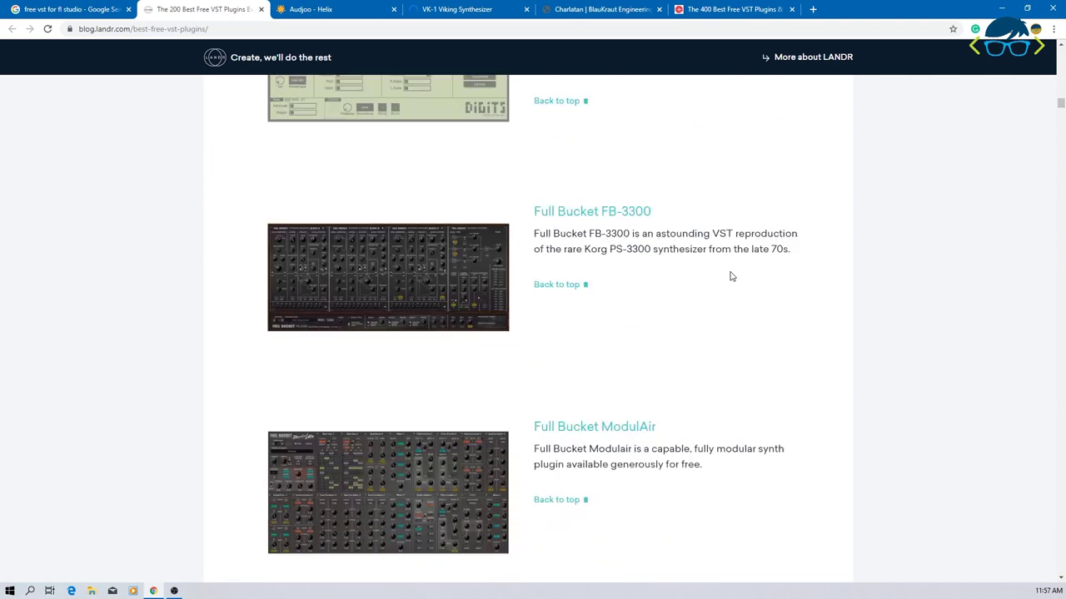
pyautogui.scroll(-7, 730, 276)
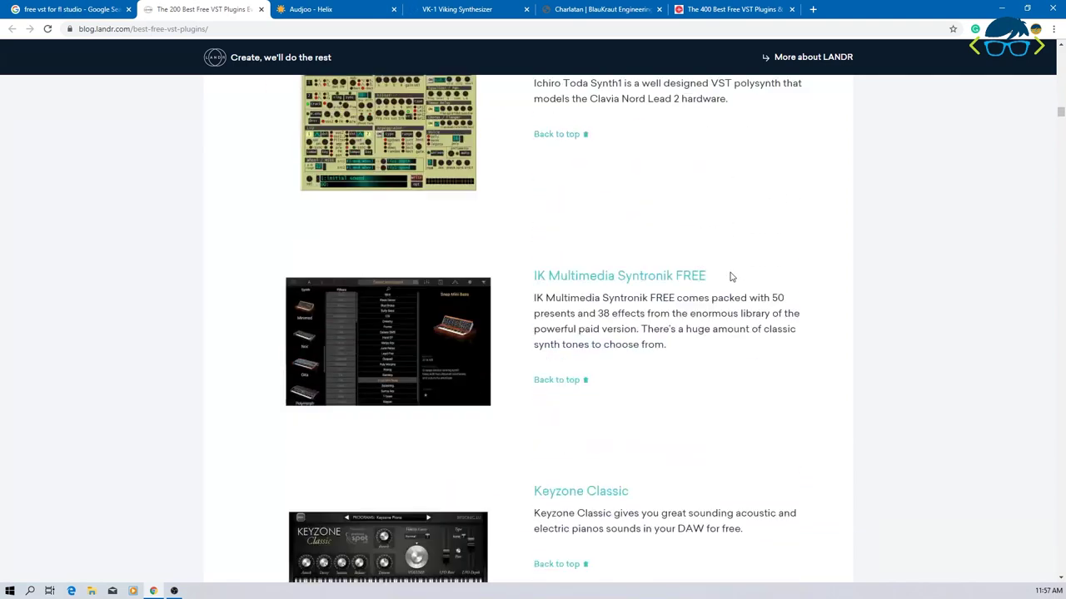
pyautogui.scroll(-10, 730, 276)
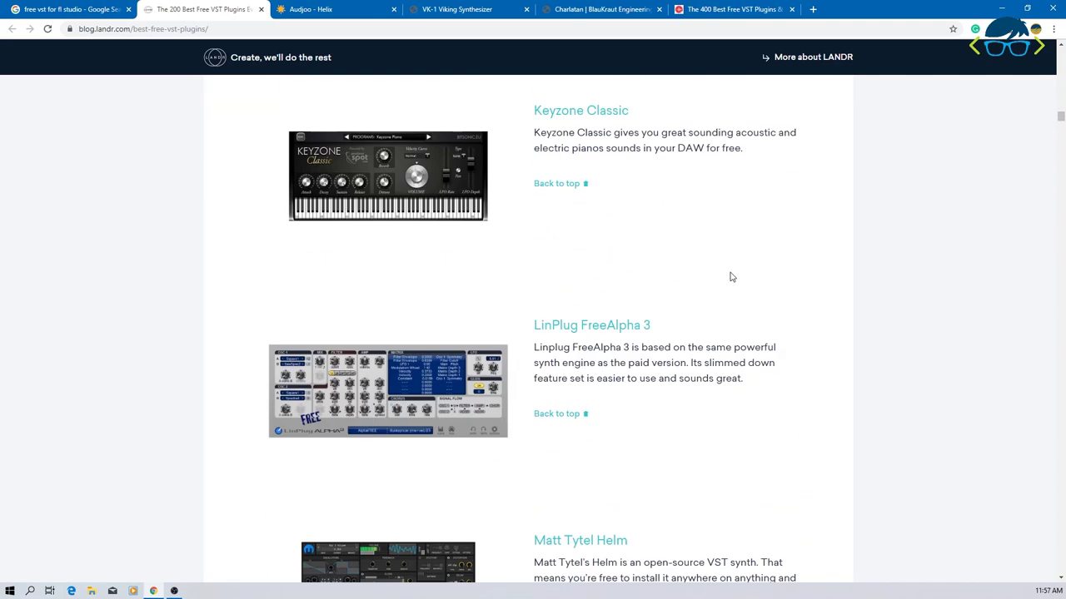
pyautogui.scroll(-10, 730, 277)
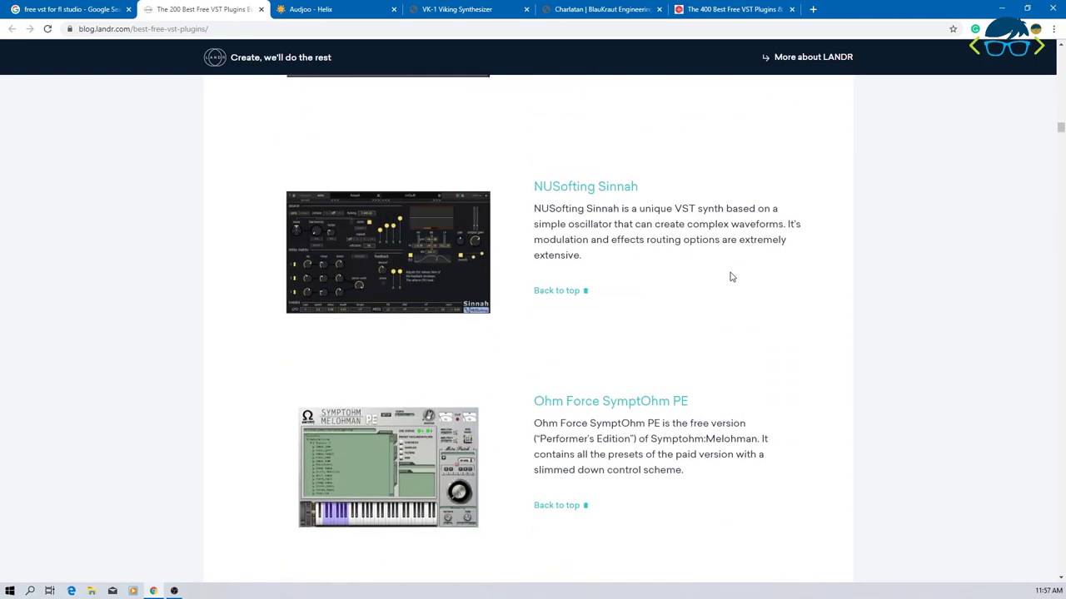
pyautogui.scroll(5, 730, 277)
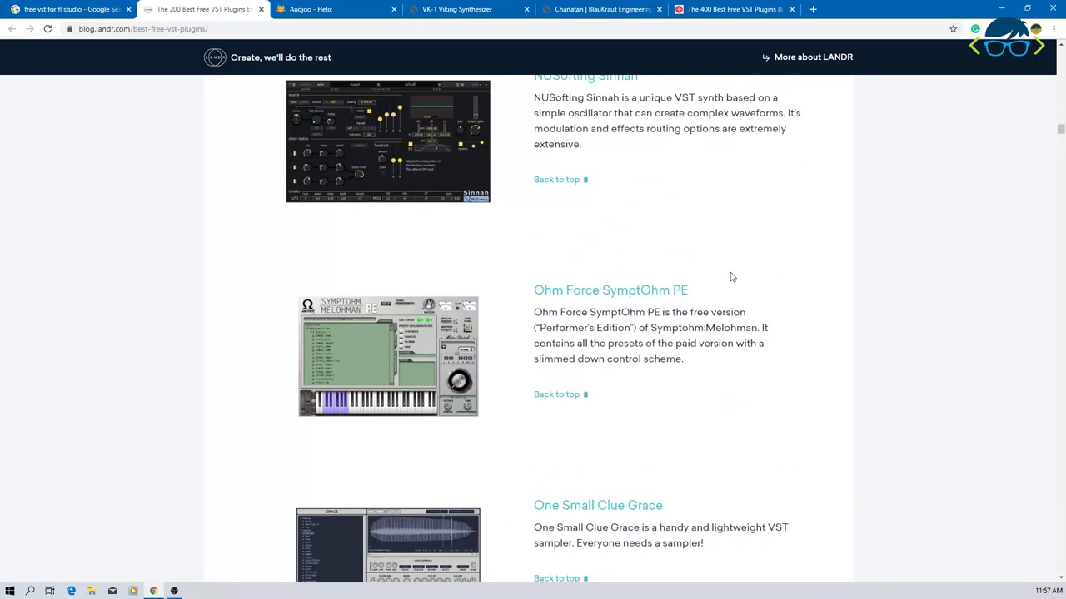
pyautogui.scroll(-13, 730, 276)
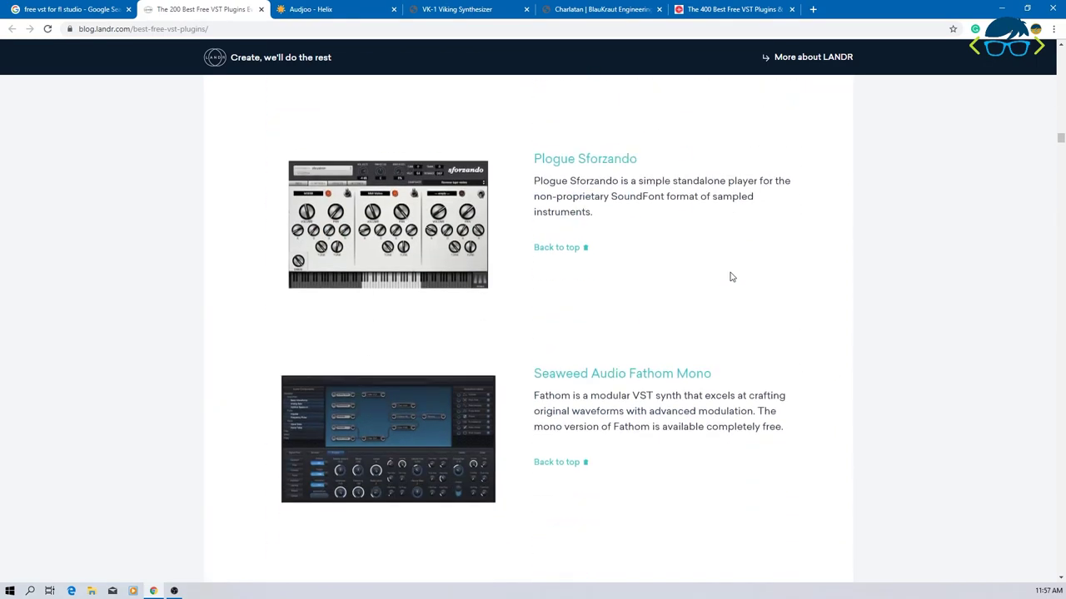
pyautogui.scroll(-7, 731, 276)
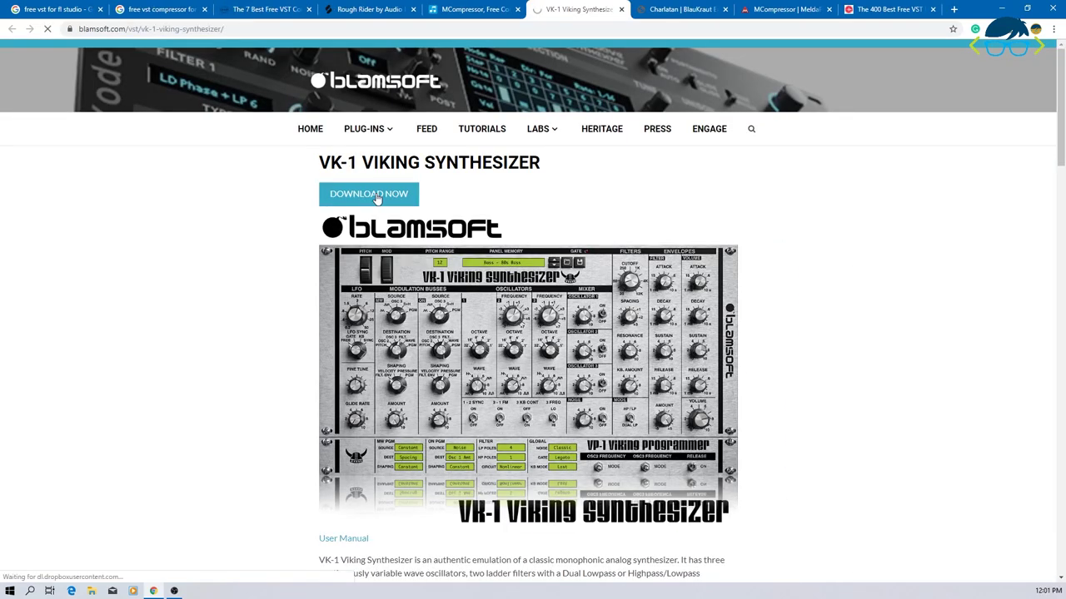
# Download the VK-1 Viking Synthesizer and Charlatan 2.0 Windows 32/64-bit ZIP archives, saving both in the Downloads folder.
pyautogui.click(380, 195)
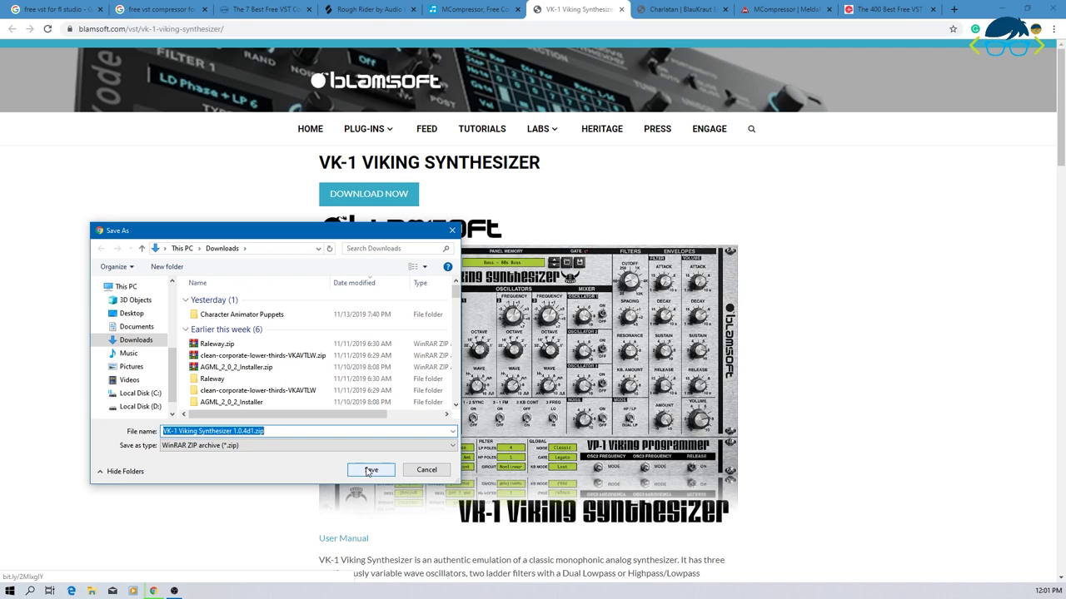
pyautogui.click(370, 471)
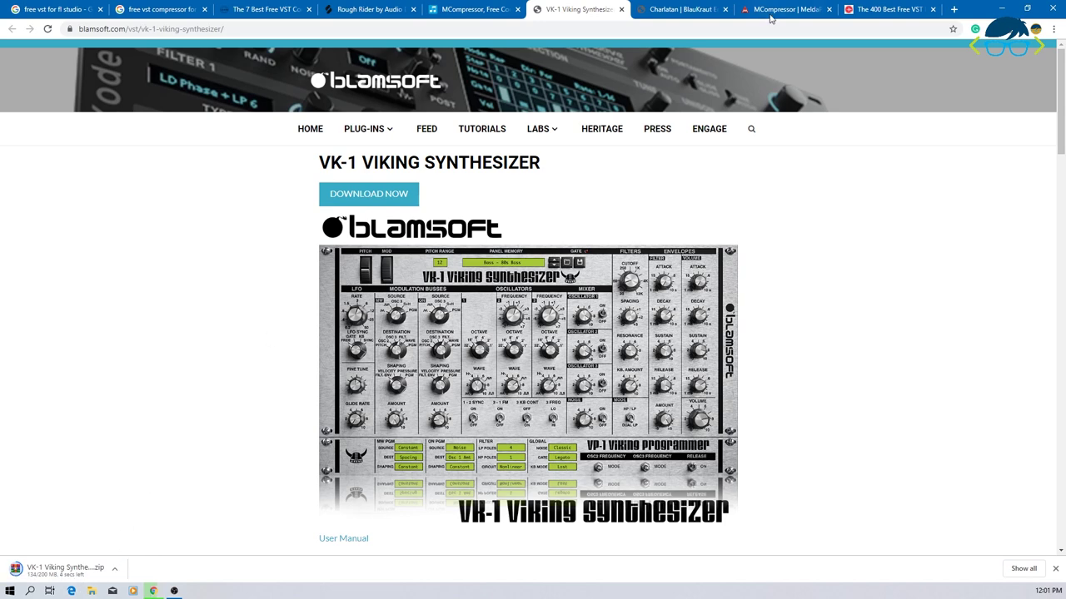
pyautogui.click(683, 10)
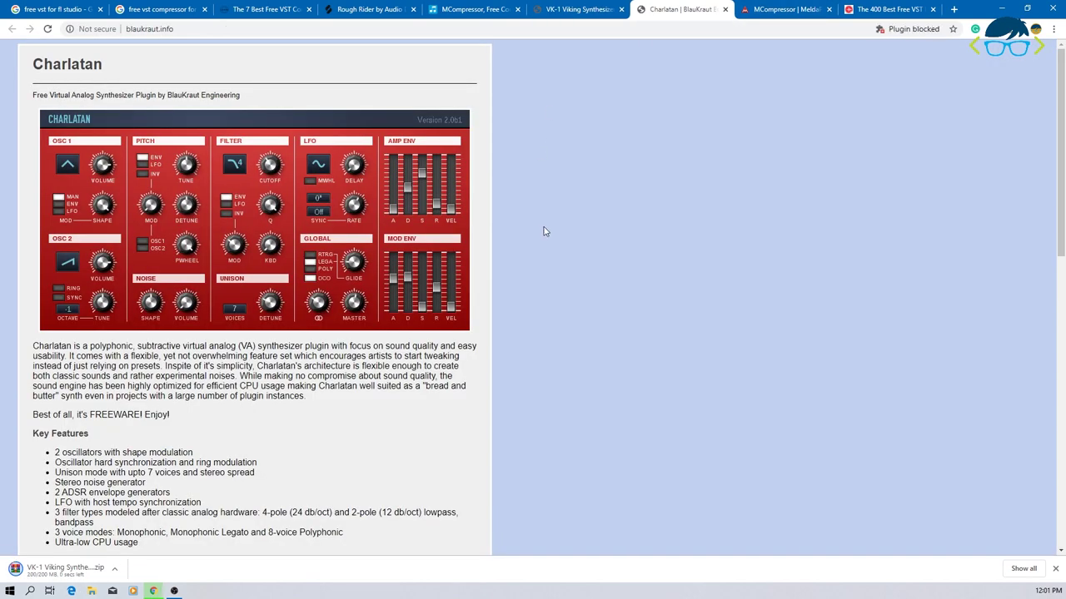
pyautogui.scroll(-8, 544, 232)
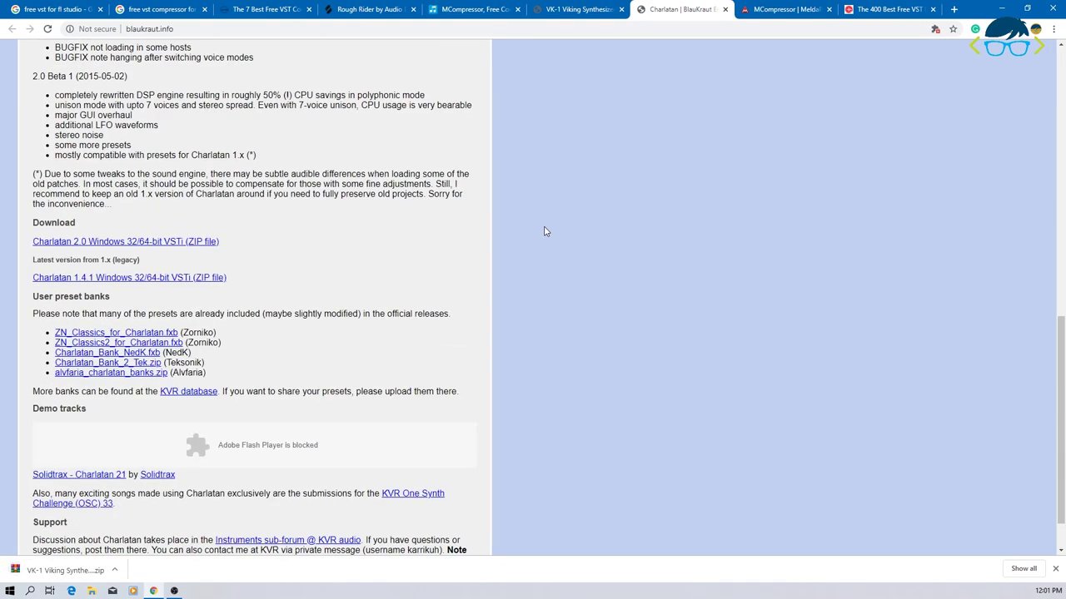
pyautogui.click(150, 243)
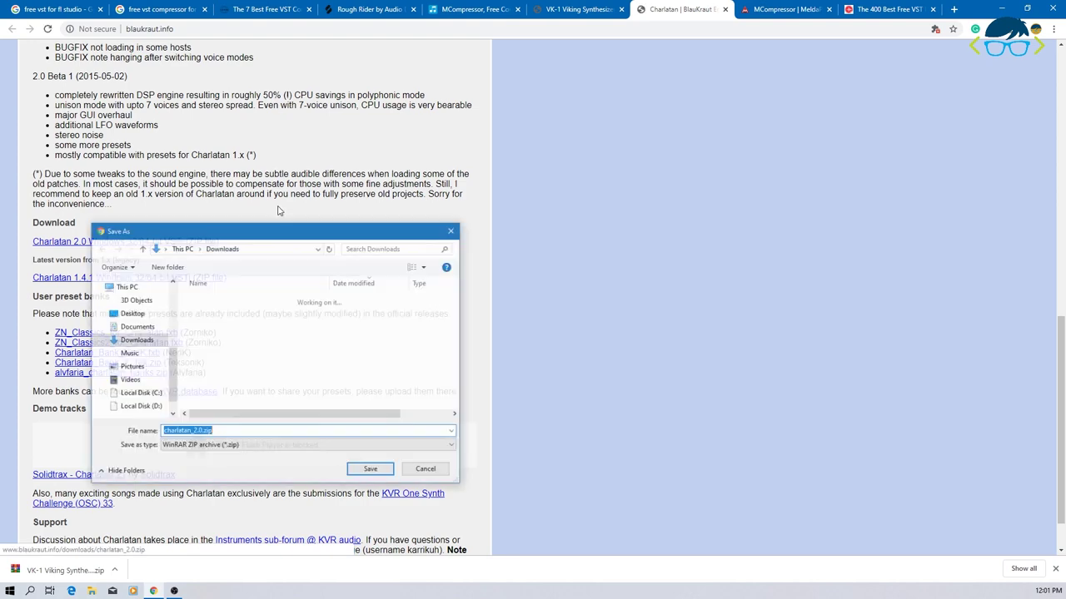
pyautogui.click(371, 470)
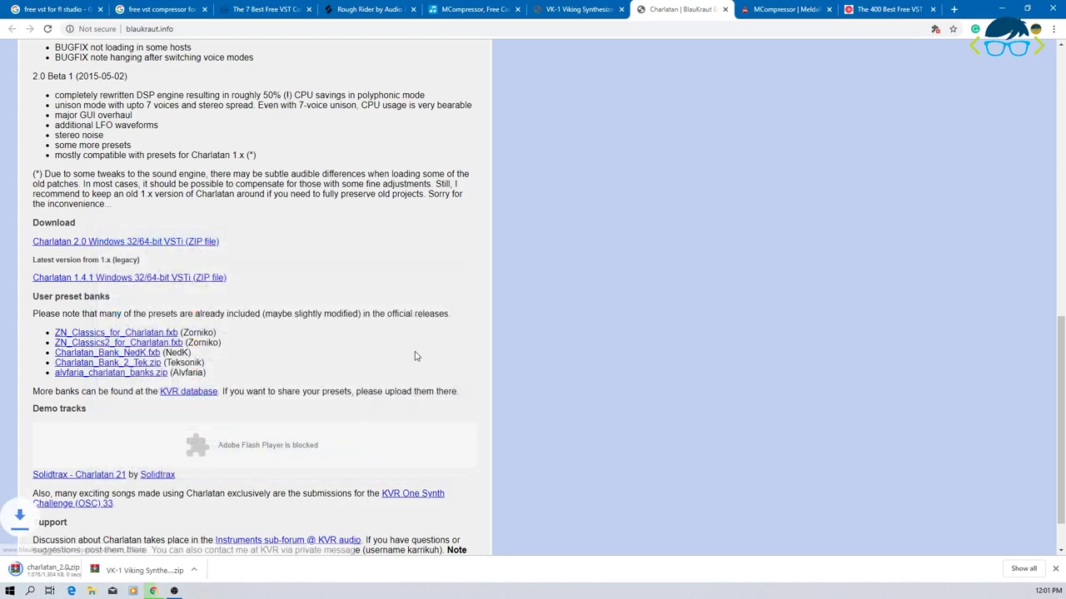
# Download the complete Variety of Sound plugin archive, VoS_PlugIns_Complete.zip, and save it in the Downloads folder.
pyautogui.click(758, 9)
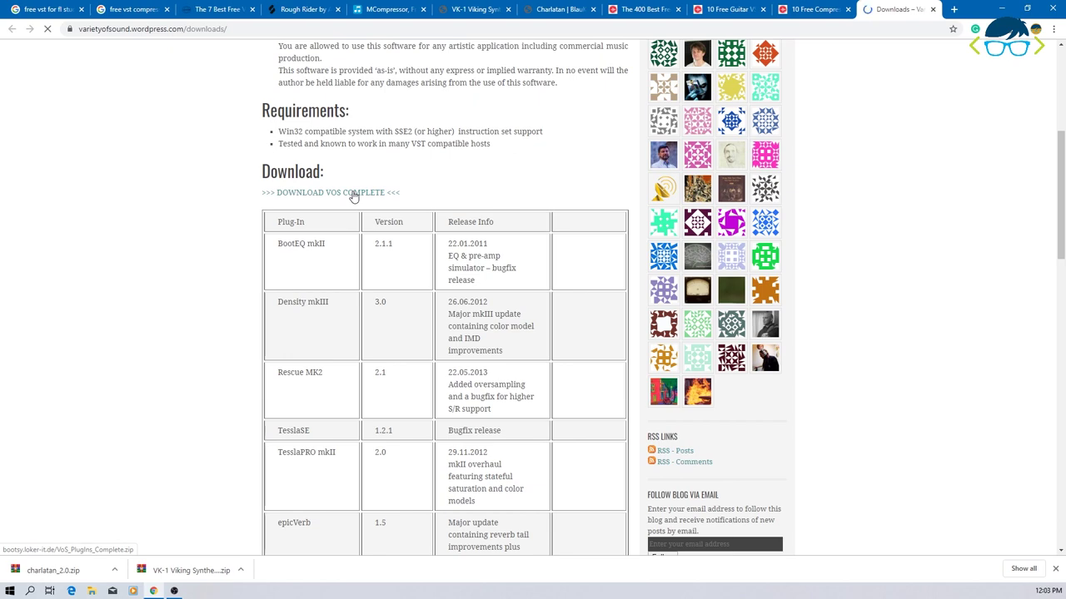
pyautogui.click(353, 194)
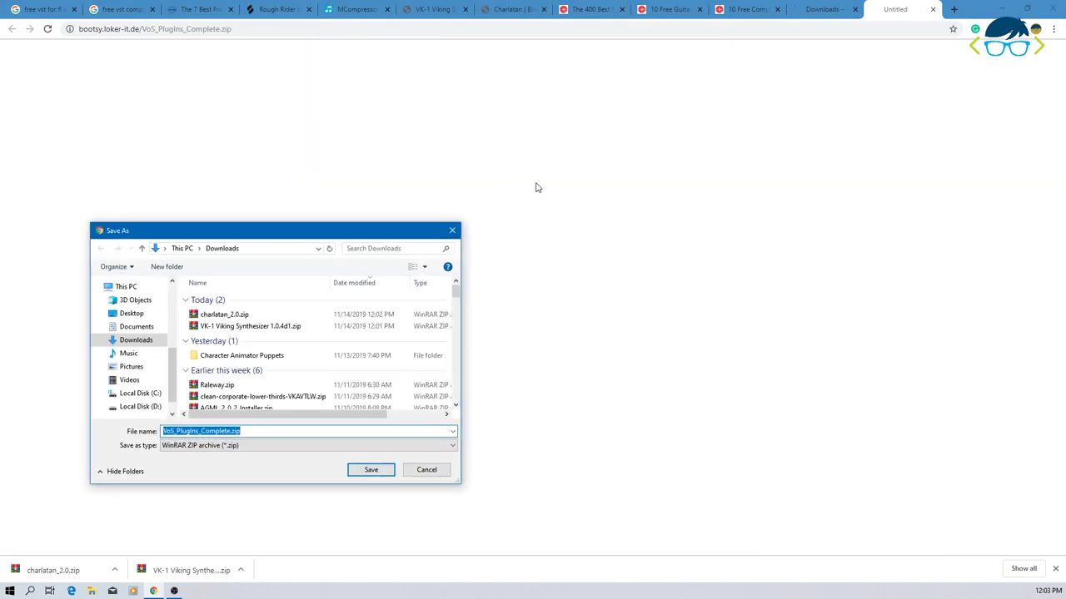
pyautogui.click(372, 469)
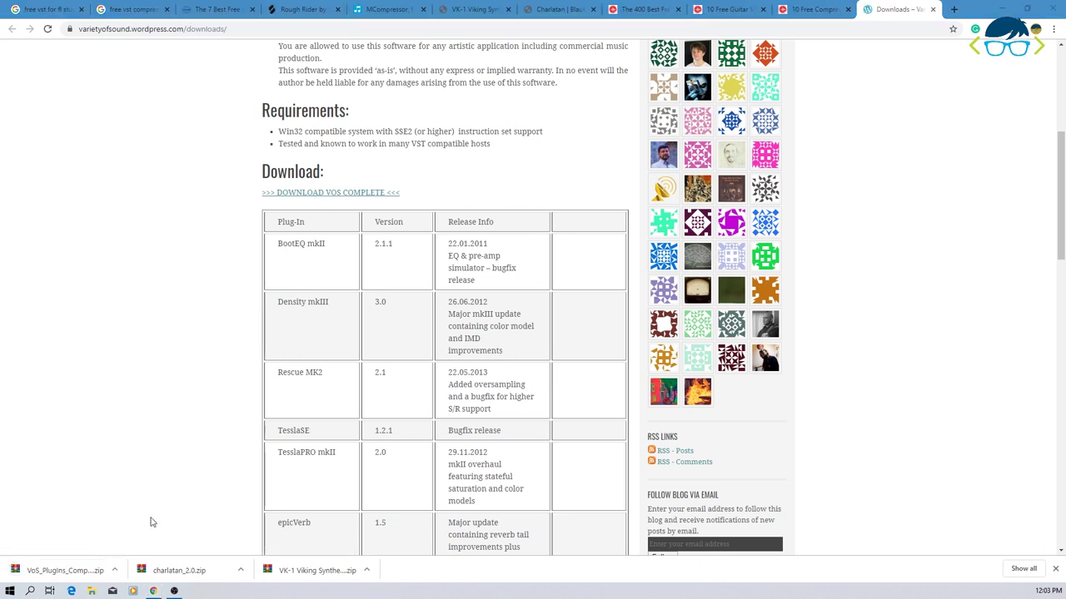
# Show charlatan_2.0.zip in the Downloads folder, check its contents, and extract it to a charlatan_2.0 subfolder.
pyautogui.click(241, 570)
pyautogui.click(263, 531)
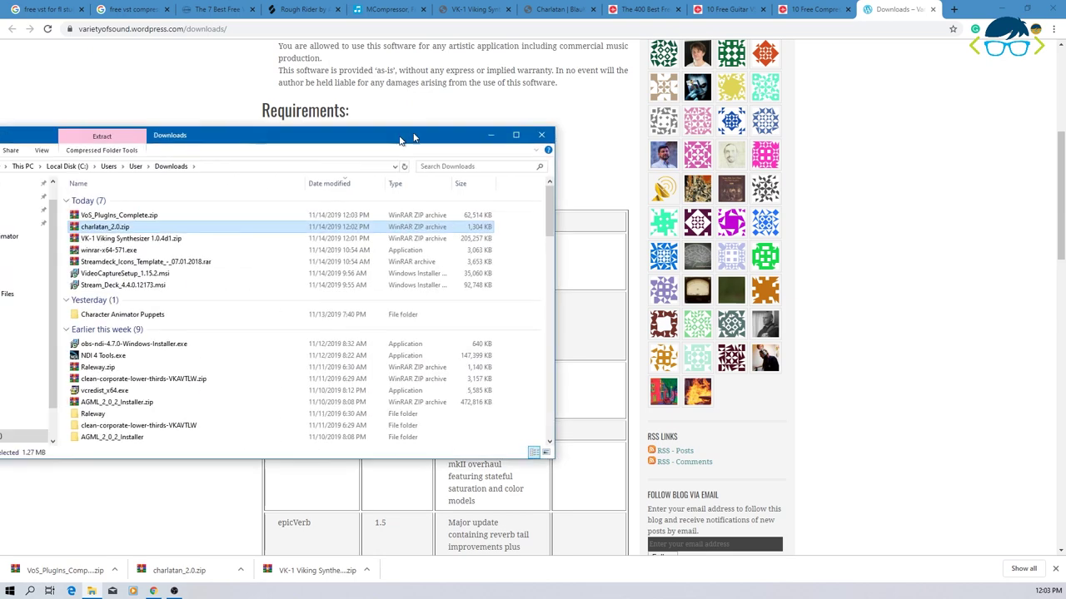
pyautogui.moveTo(312, 88); pyautogui.dragTo(410, 83)
pyautogui.doubleClick(289, 174)
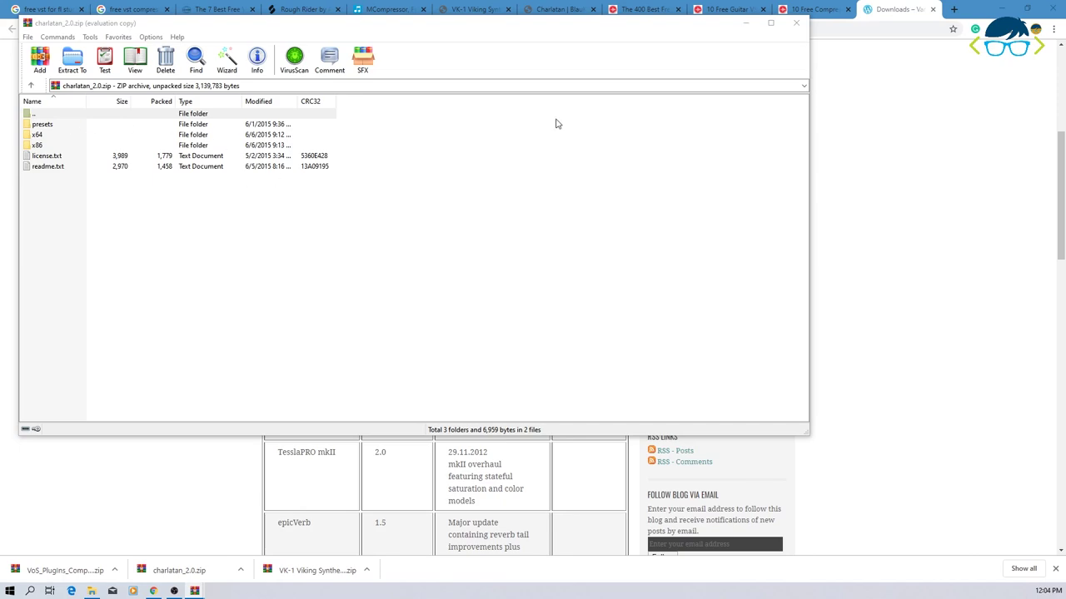
pyautogui.click(796, 23)
pyautogui.rightClick(255, 175)
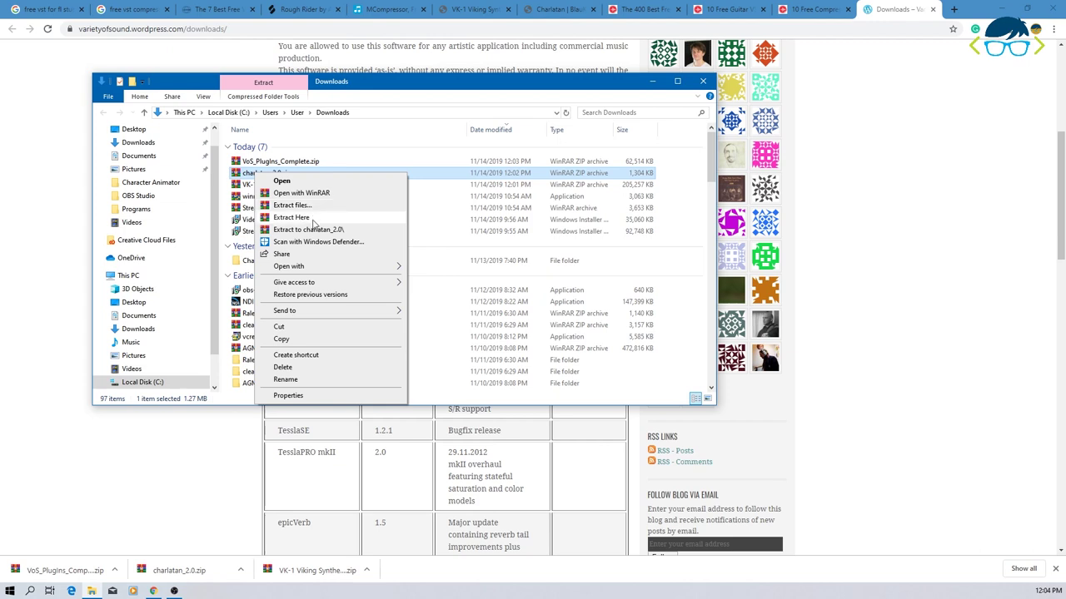
pyautogui.click(333, 230)
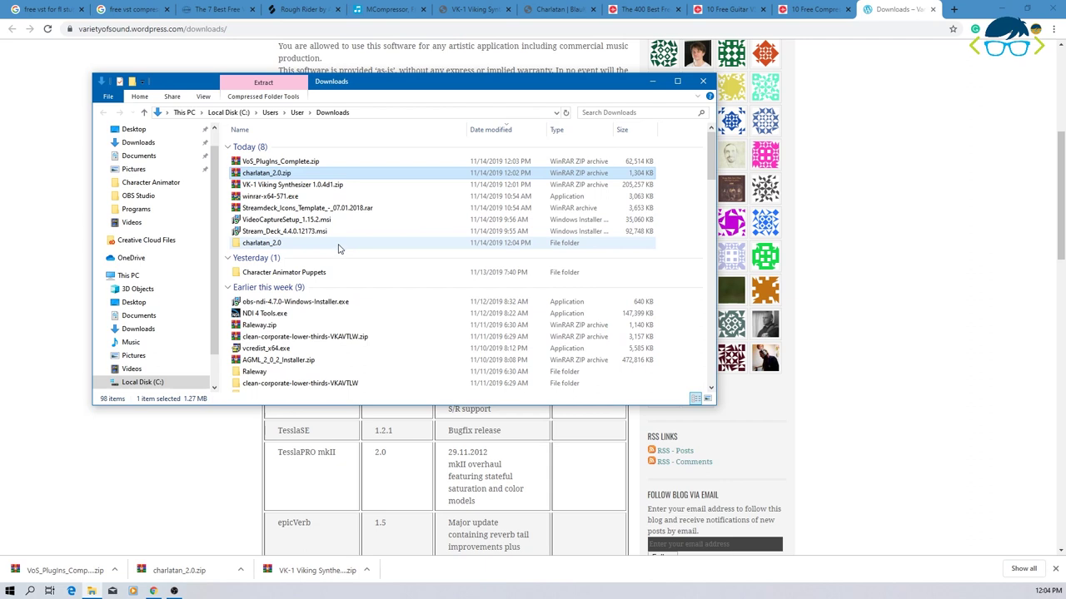
# Examine the contents of the presets, x64 and x86 folders inside the extracted charlatan_2.0 folder.
pyautogui.doubleClick(297, 245)
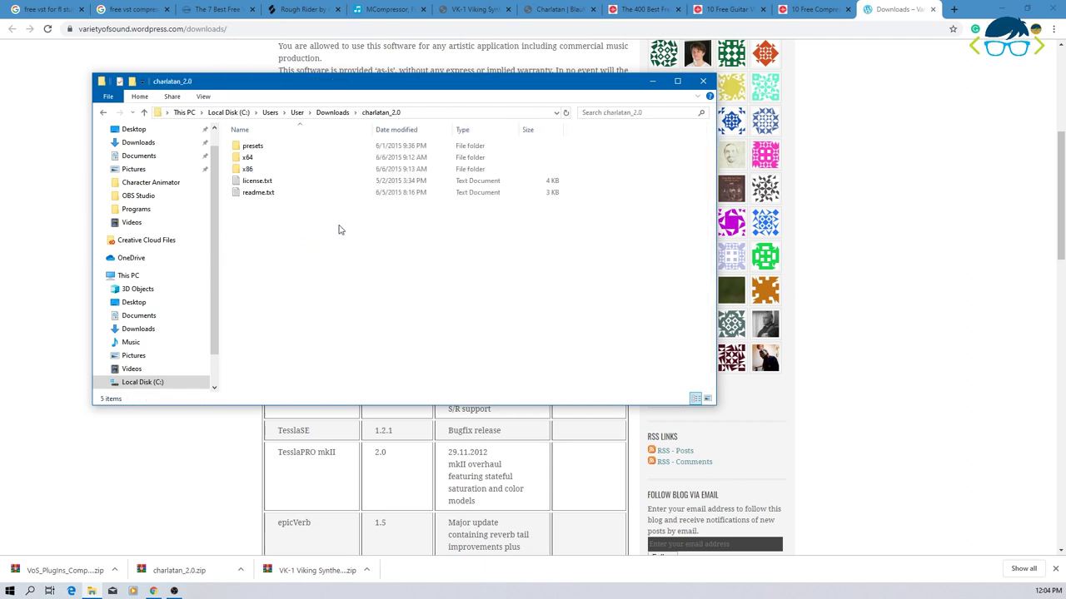
pyautogui.doubleClick(263, 159)
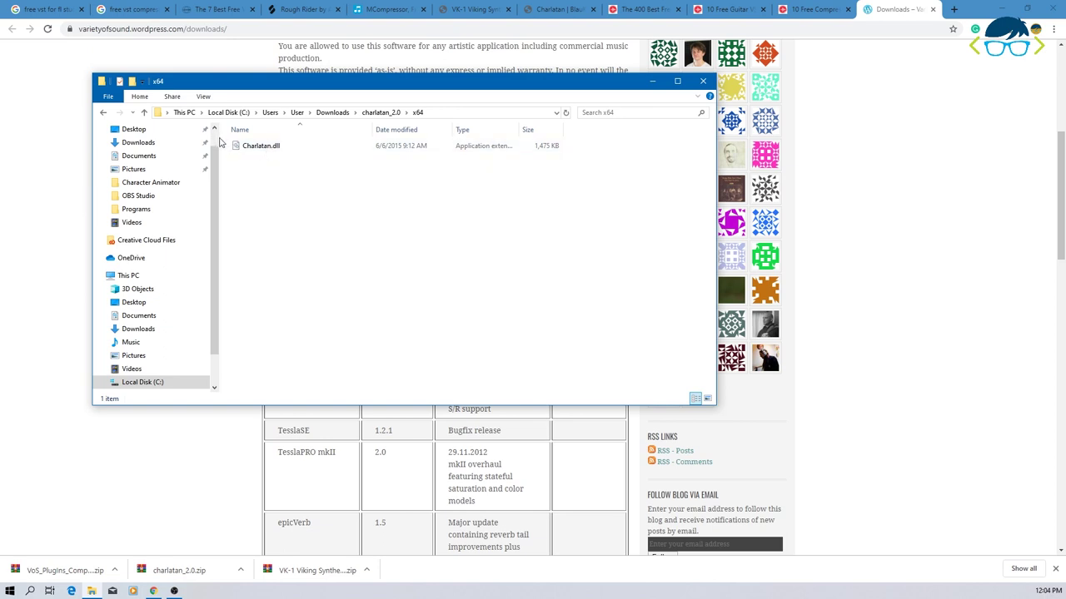
pyautogui.click(103, 112)
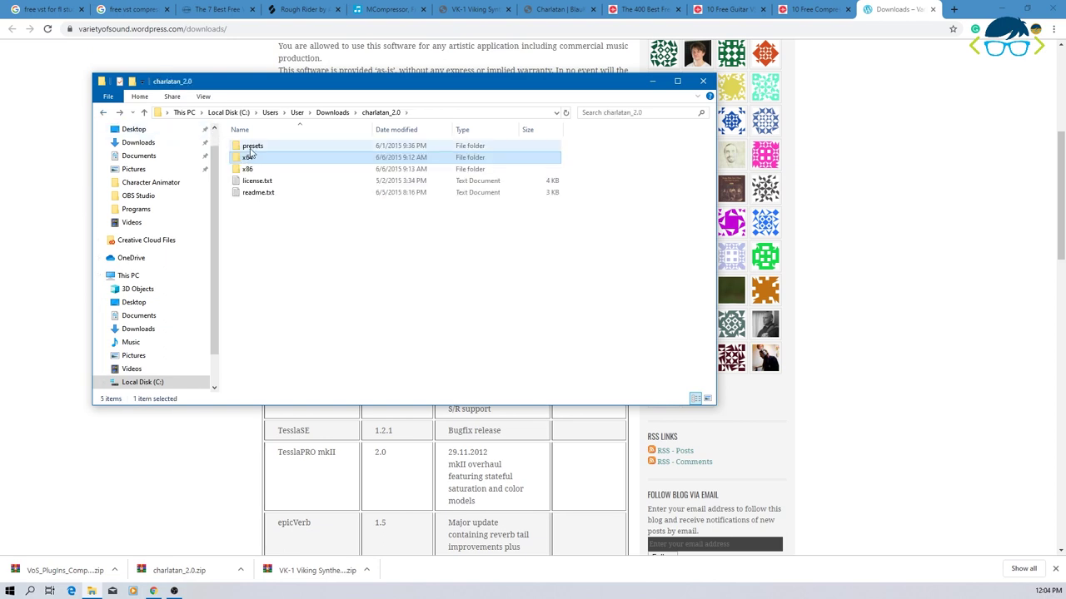
pyautogui.doubleClick(252, 147)
pyautogui.click(102, 113)
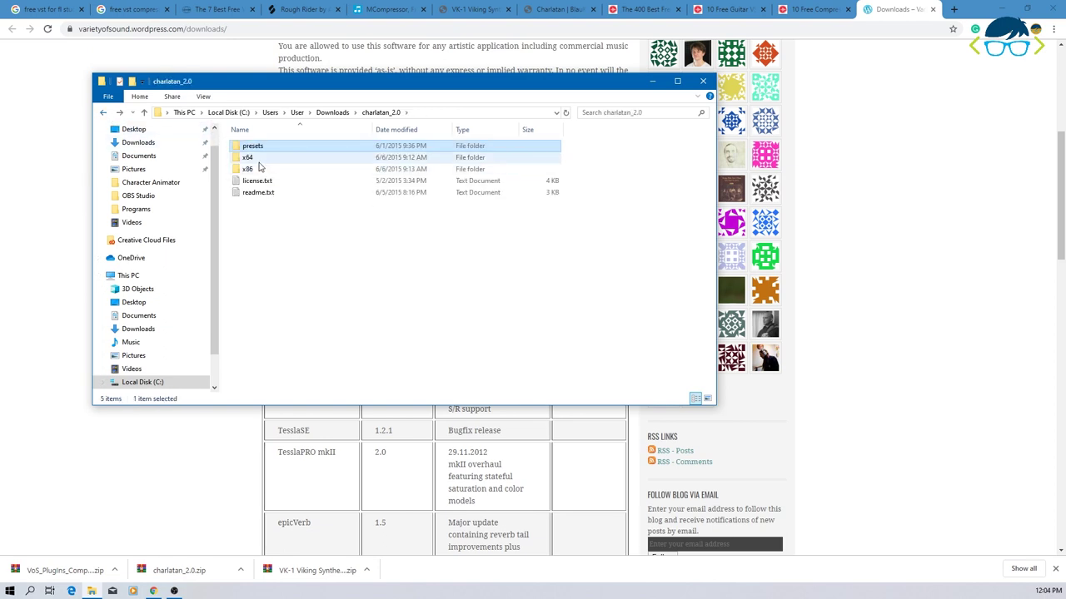
pyautogui.doubleClick(258, 163)
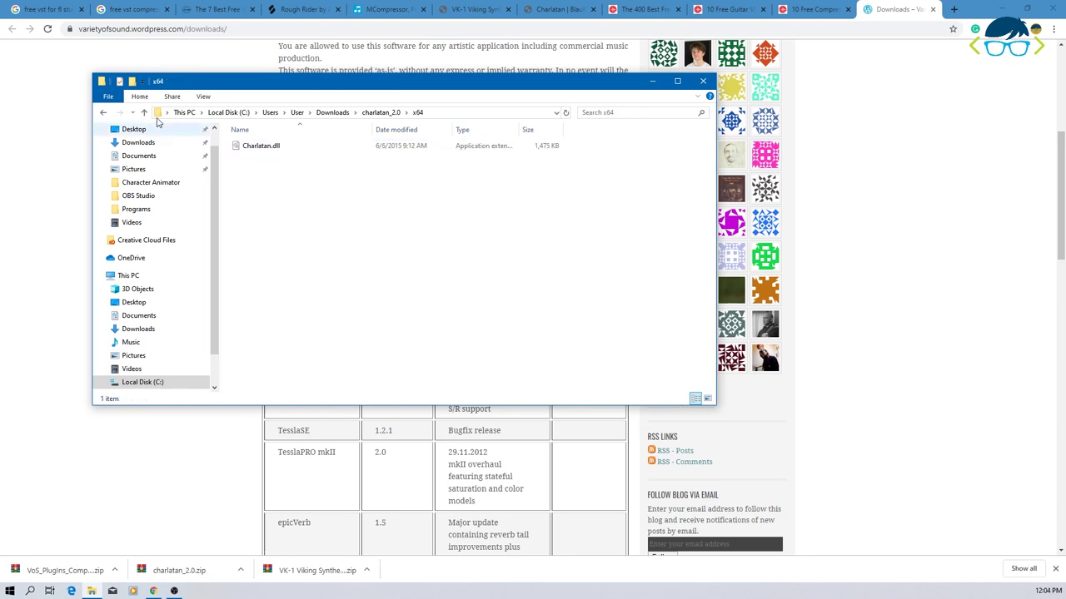
pyautogui.click(103, 112)
pyautogui.doubleClick(249, 169)
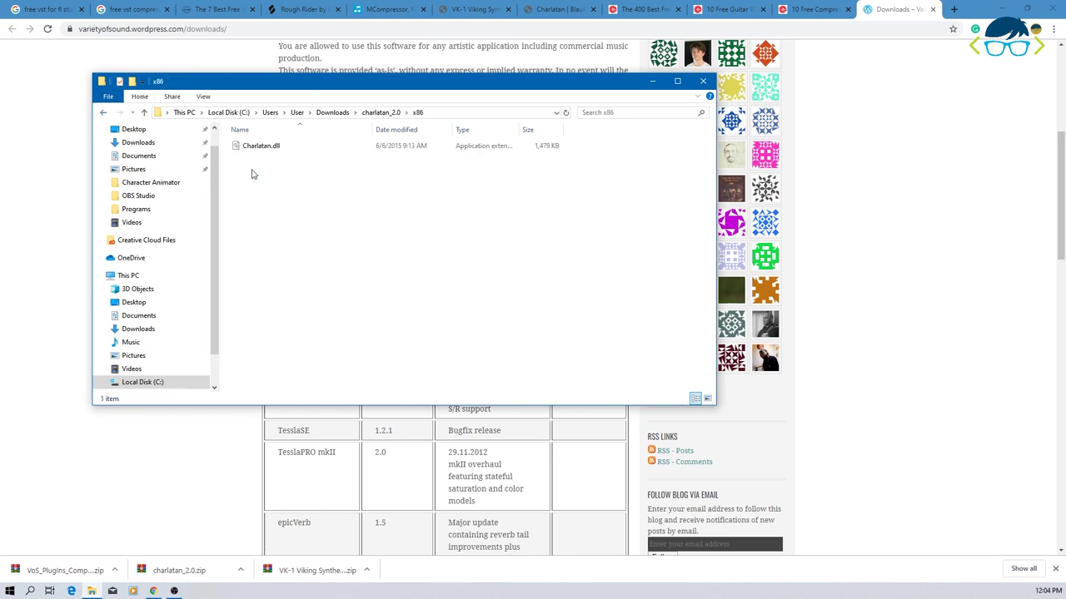
pyautogui.click(103, 112)
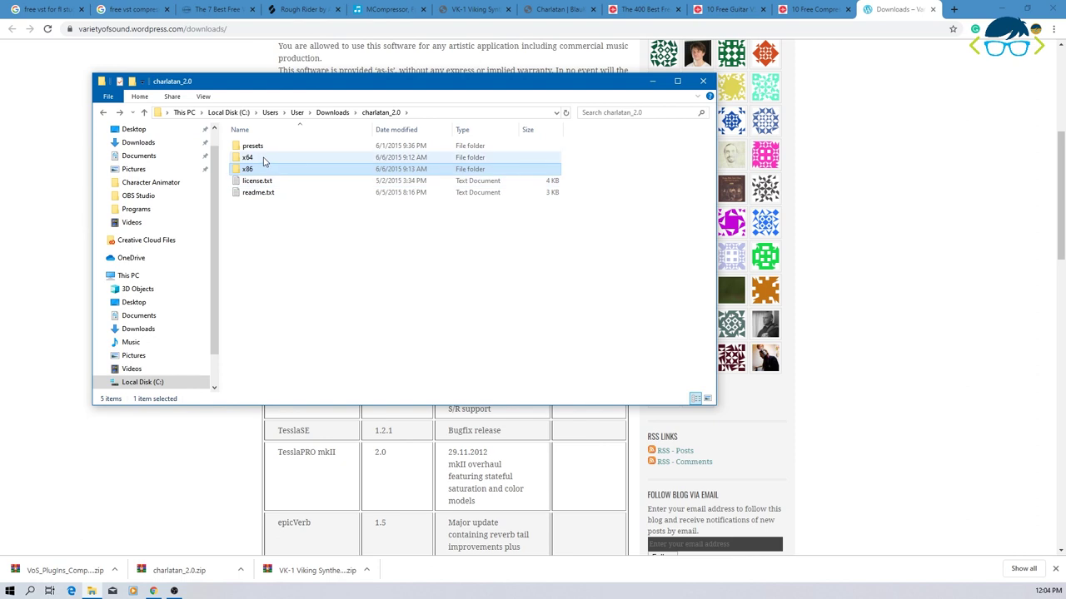
pyautogui.doubleClick(263, 159)
pyautogui.click(102, 113)
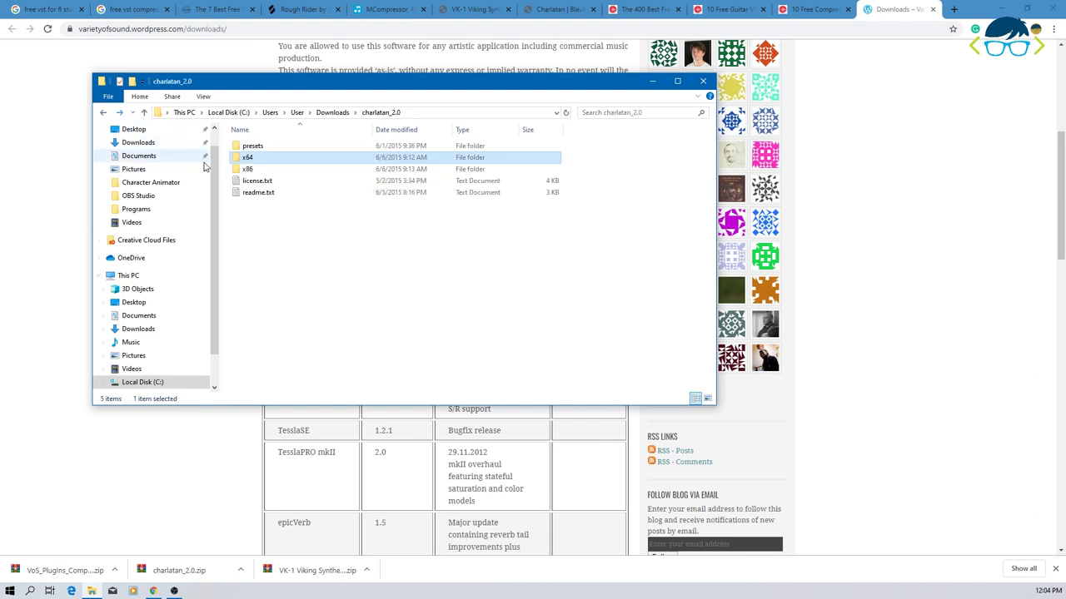
# Copy Charlatan.dll from the x64 folder of charlatan_2.0.
pyautogui.doubleClick(258, 159)
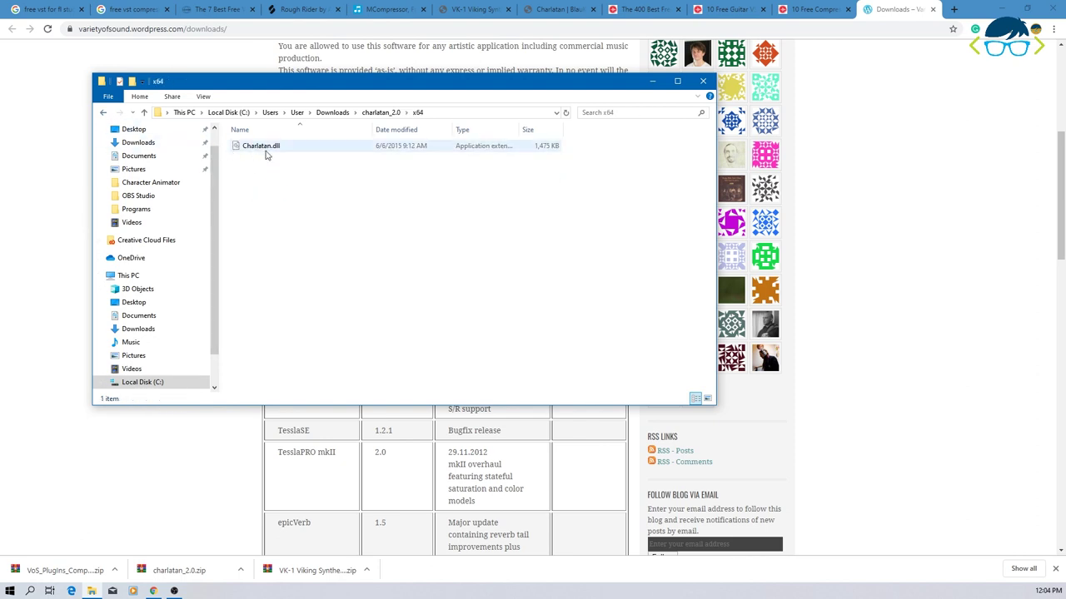
pyautogui.rightClick(259, 148)
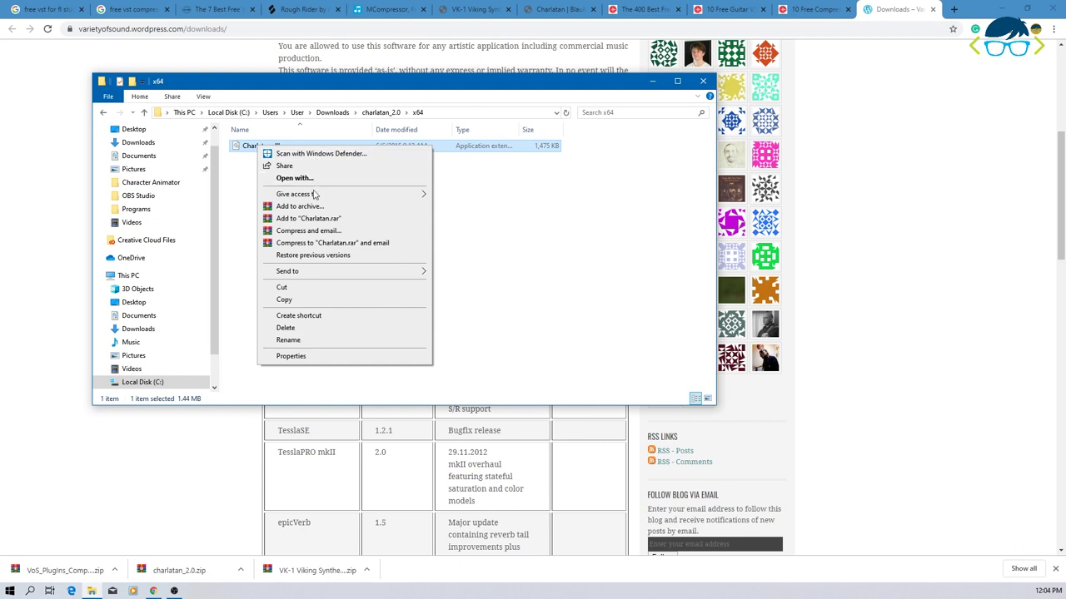
pyautogui.click(284, 300)
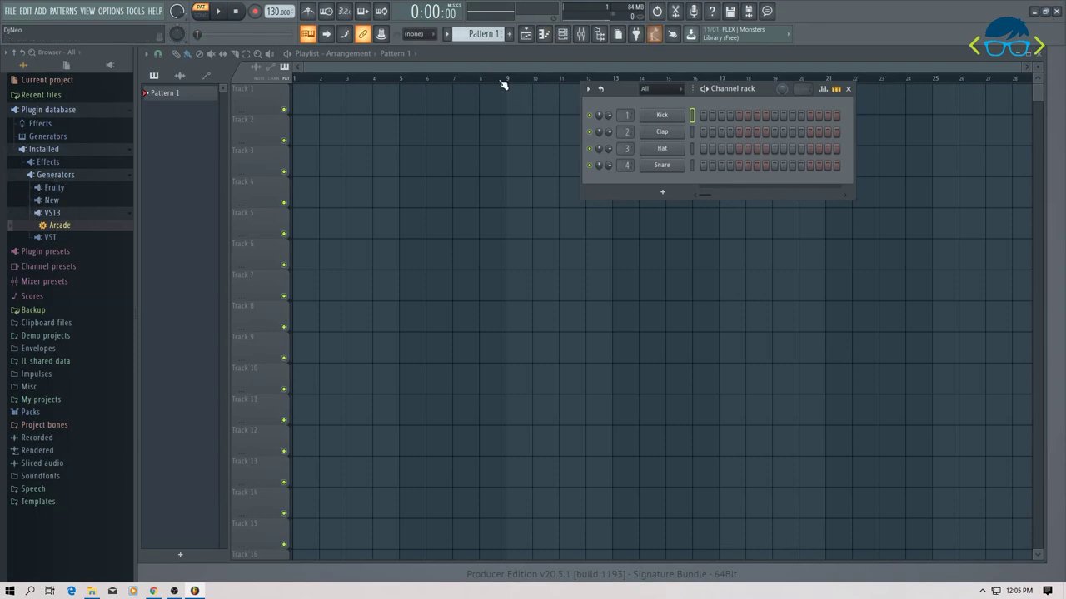
# Switch to FL Studio and open the Plugin Manager from the channel rack's full list of generator plugins.
pyautogui.click(664, 195)
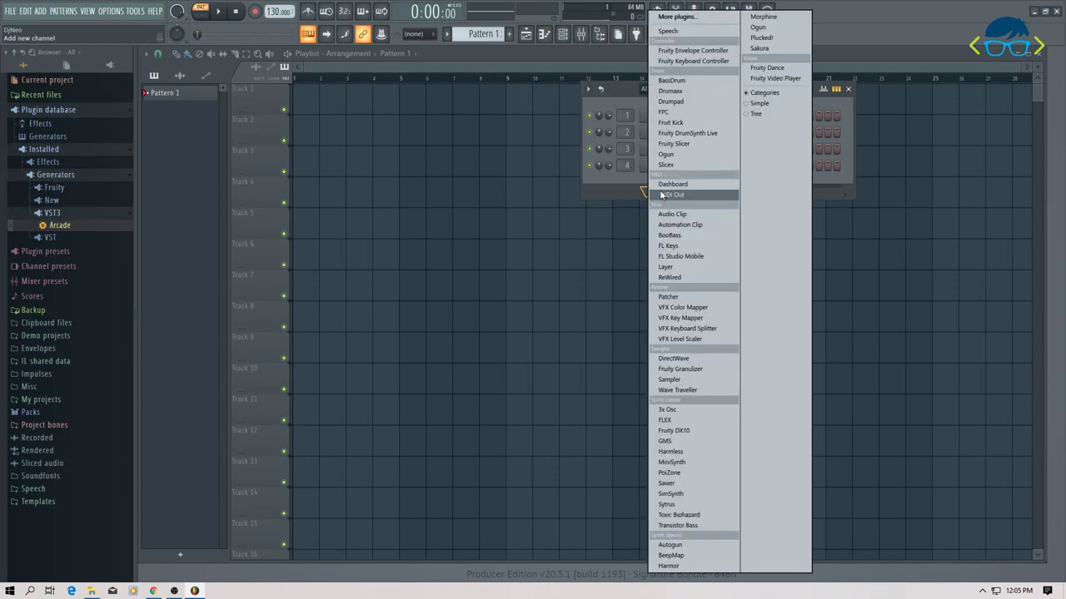
pyautogui.click(674, 18)
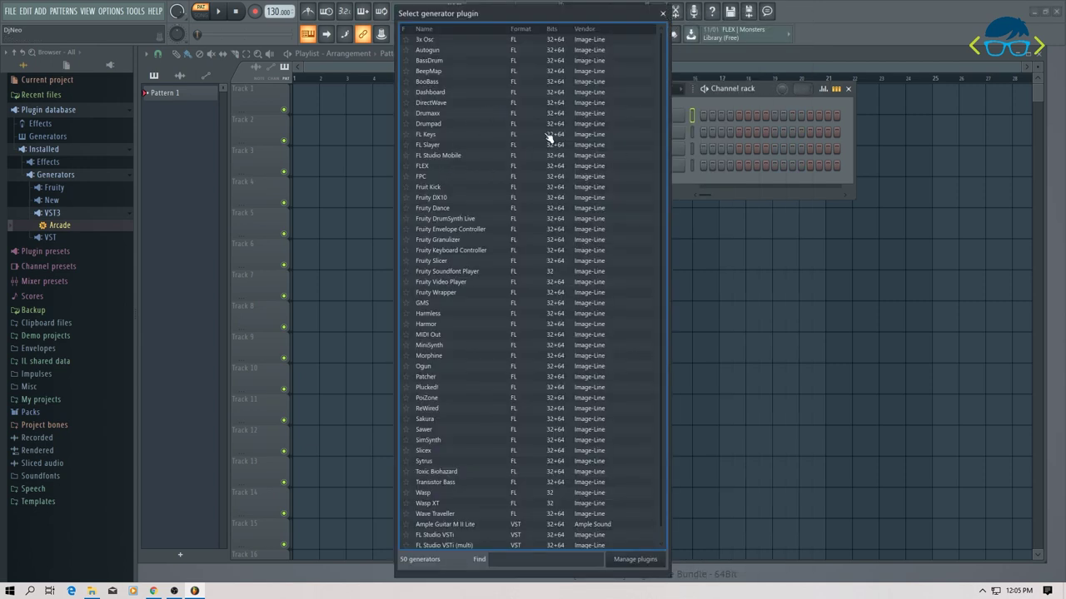
pyautogui.click(637, 559)
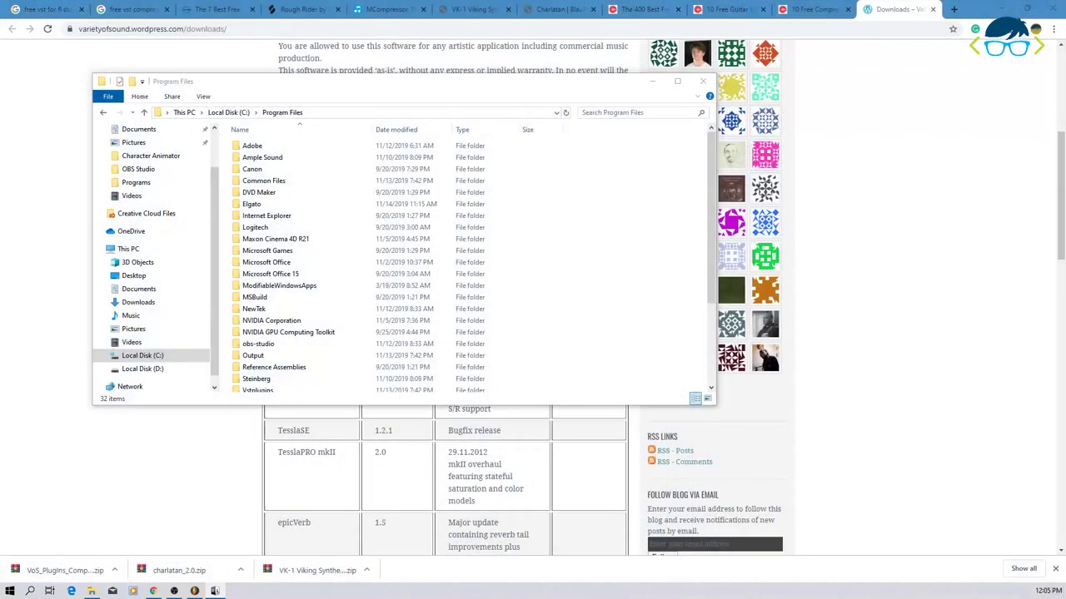
# Switch to File Explorer and paste Charlatan.dll into the VstPlugins folder under C:\Program Files (x86).
pyautogui.click(138, 356)
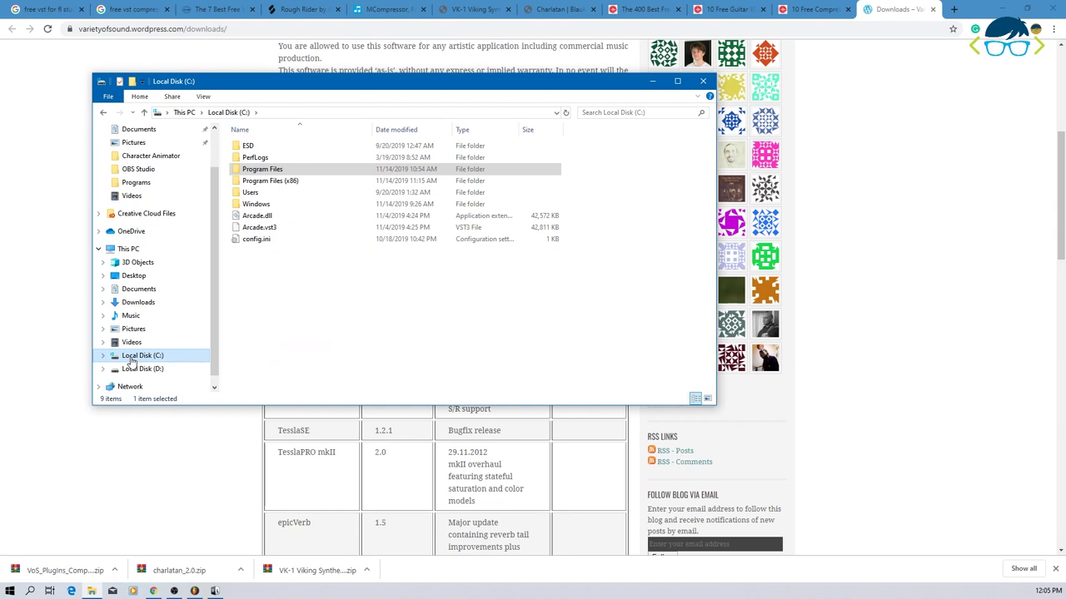
pyautogui.click(274, 169)
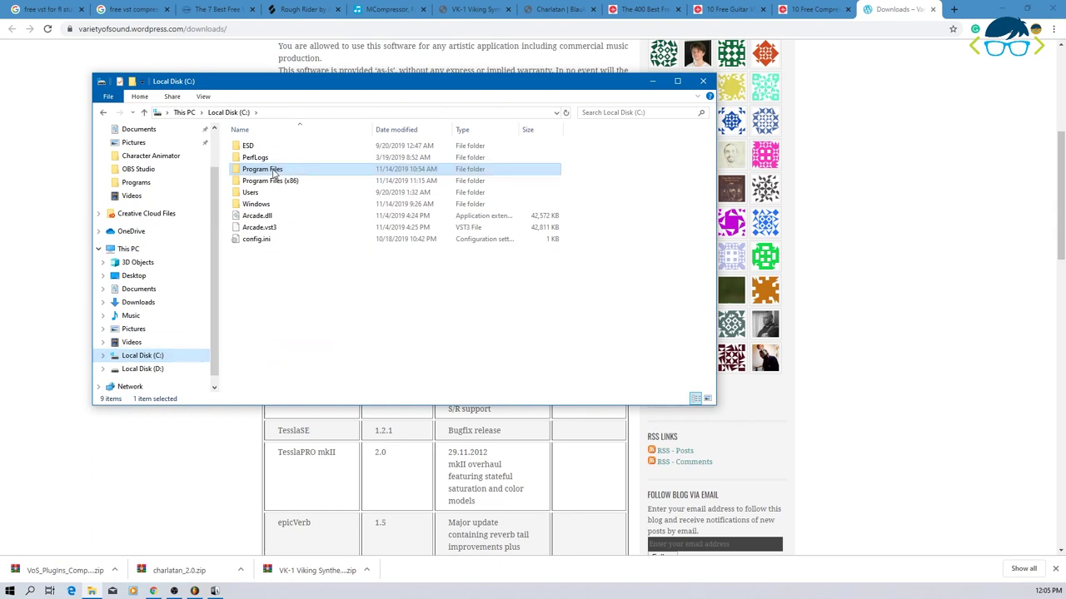
pyautogui.doubleClick(275, 182)
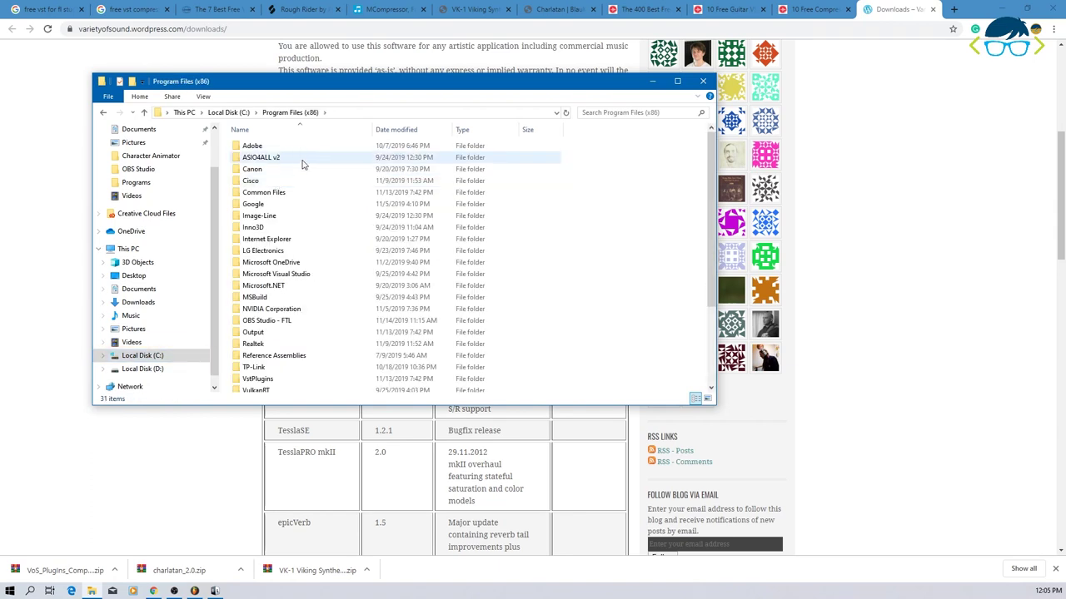
pyautogui.scroll(-2, 275, 358)
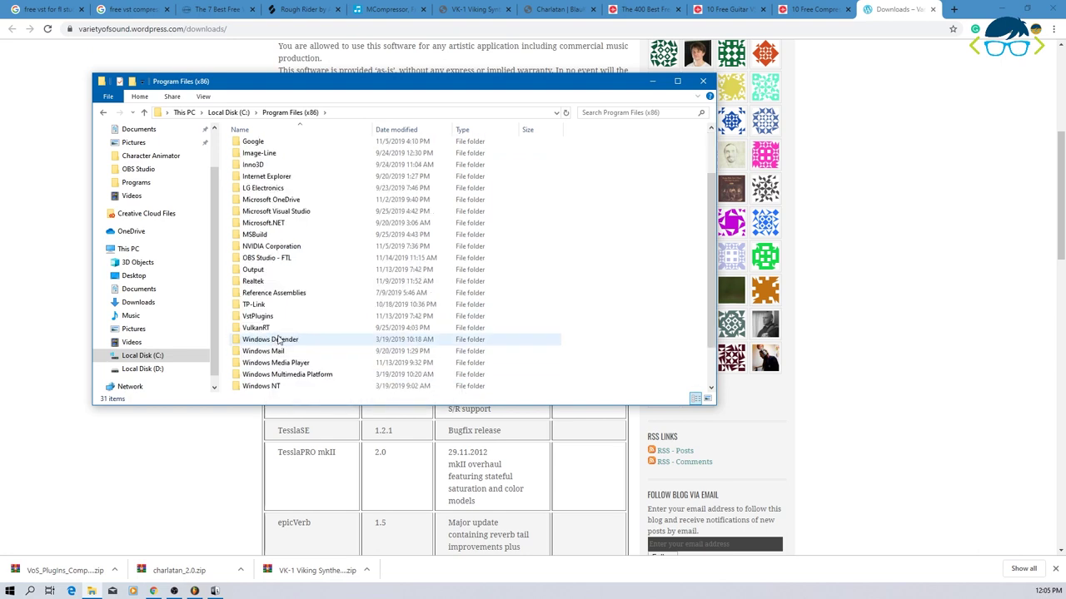
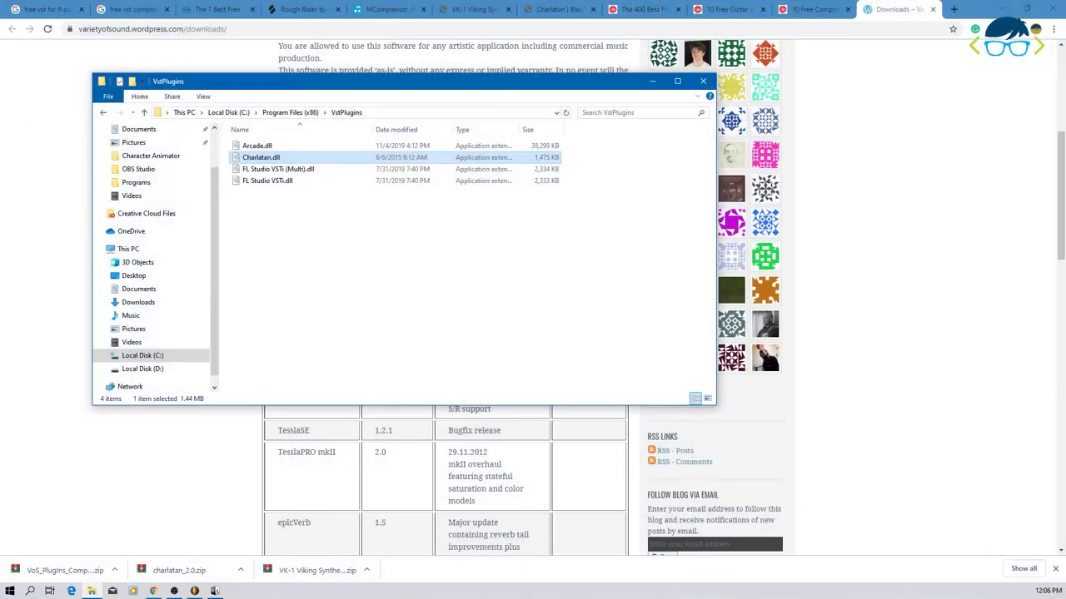
# Paste Charlatan.dll into C:\Program Files\Common Files\VST2, granting administrator permission for the copy.
pyautogui.click(165, 356)
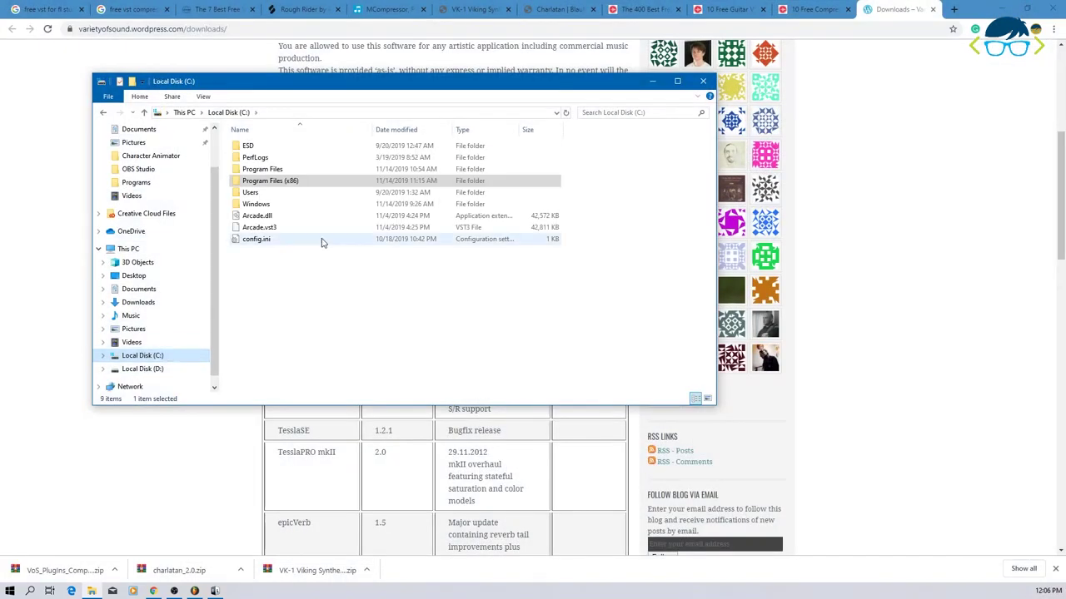
pyautogui.doubleClick(270, 170)
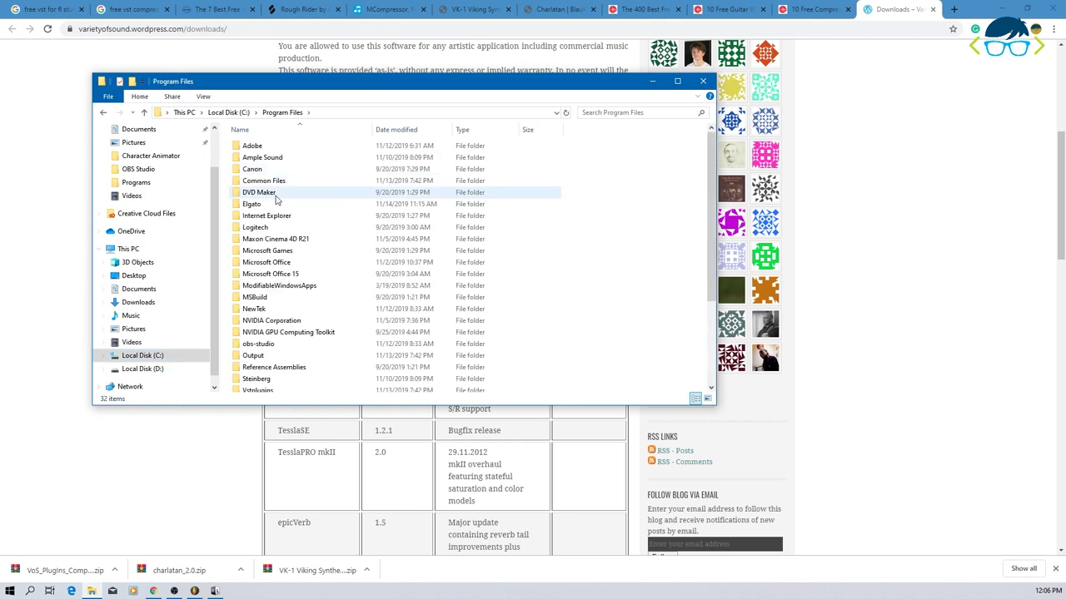
pyautogui.click(274, 182)
pyautogui.doubleClick(274, 185)
pyautogui.doubleClick(255, 242)
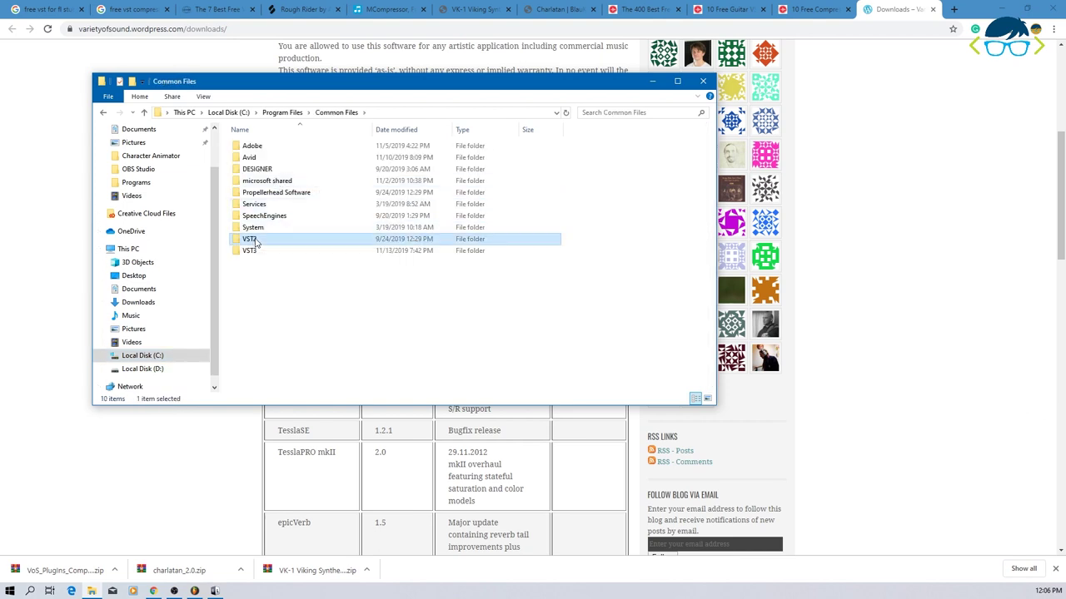
pyautogui.rightClick(296, 258)
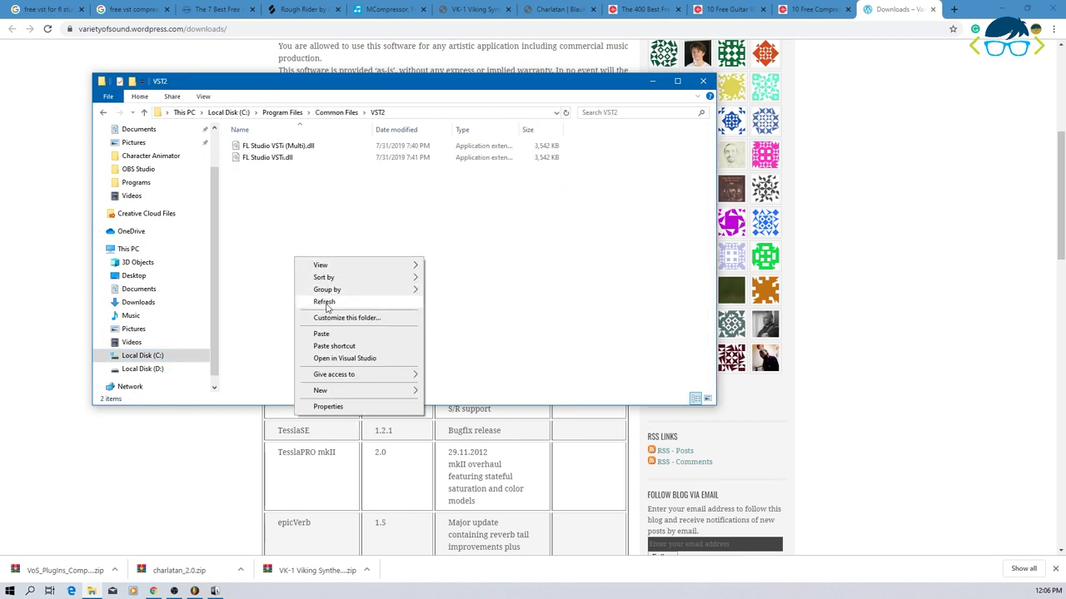
pyautogui.click(321, 334)
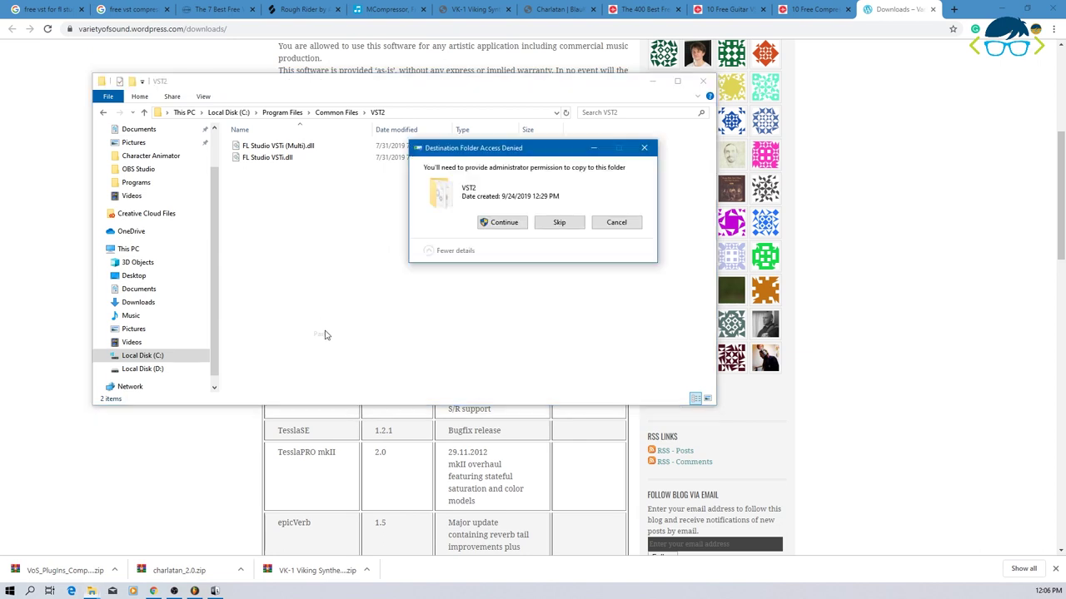
pyautogui.click(497, 222)
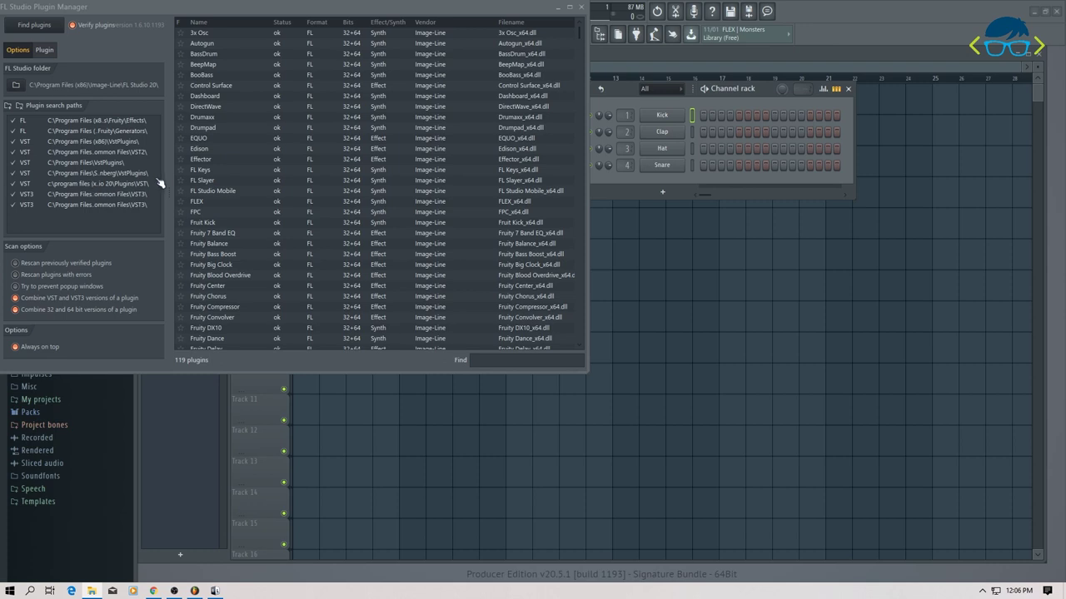
# Switch to File Explorer and paste Charlatan.dll into C:\Program Files\Vstplugins, granting administrator permission for the copy.
pyautogui.moveTo(161, 183); pyautogui.dragTo(338, 201)
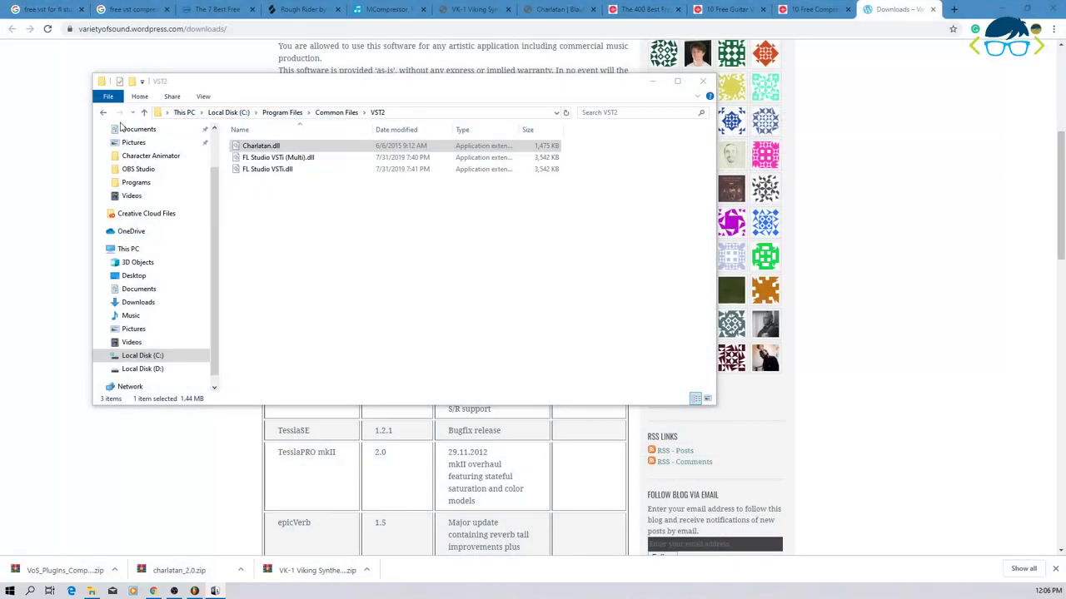
pyautogui.click(149, 358)
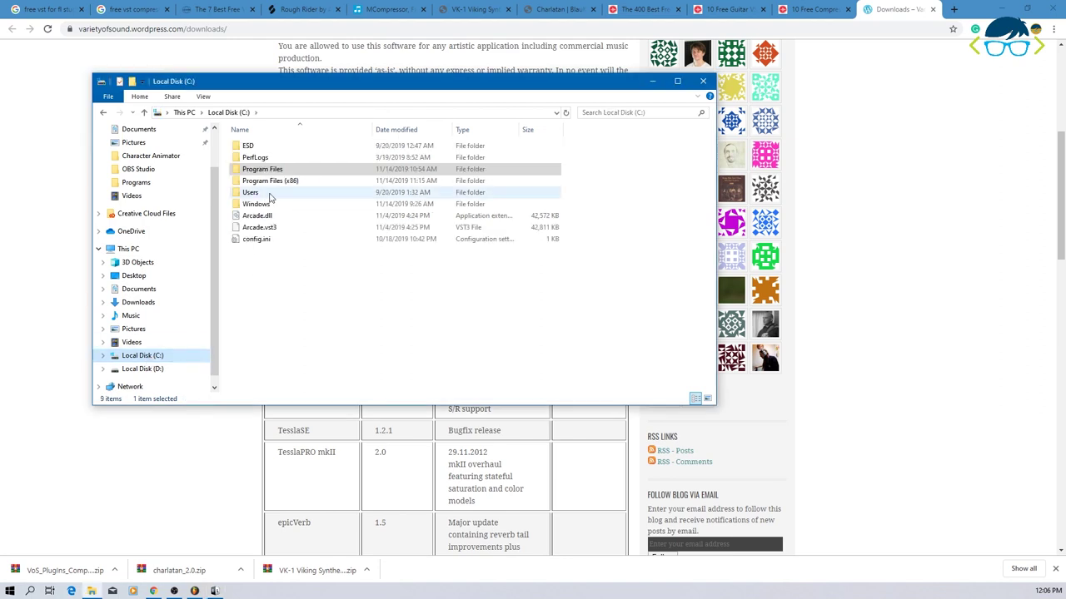
pyautogui.doubleClick(281, 174)
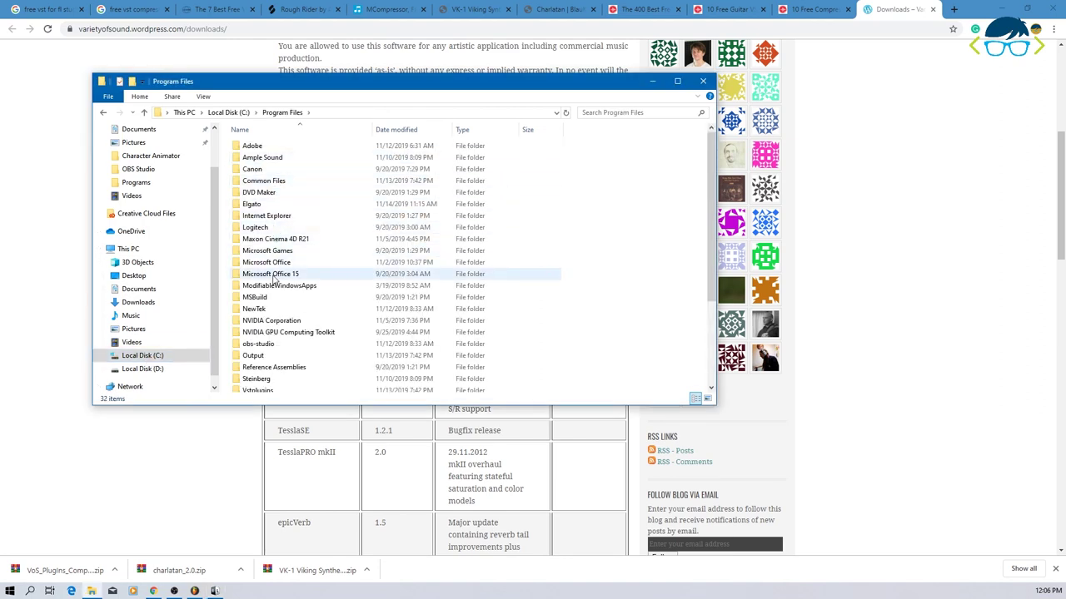
pyautogui.scroll(-4, 278, 378)
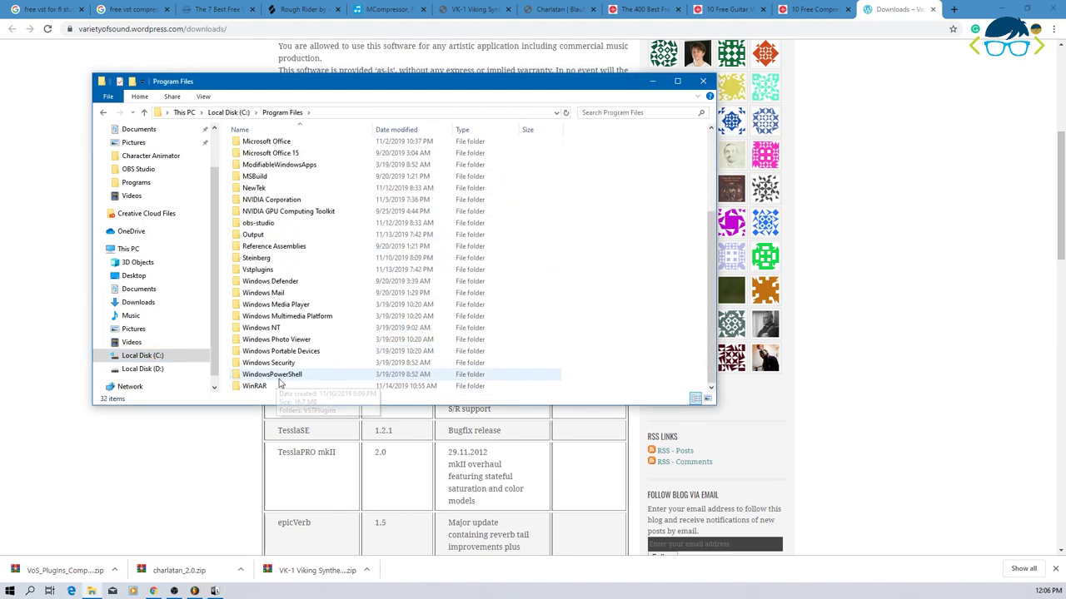
pyautogui.doubleClick(275, 269)
pyautogui.rightClick(282, 250)
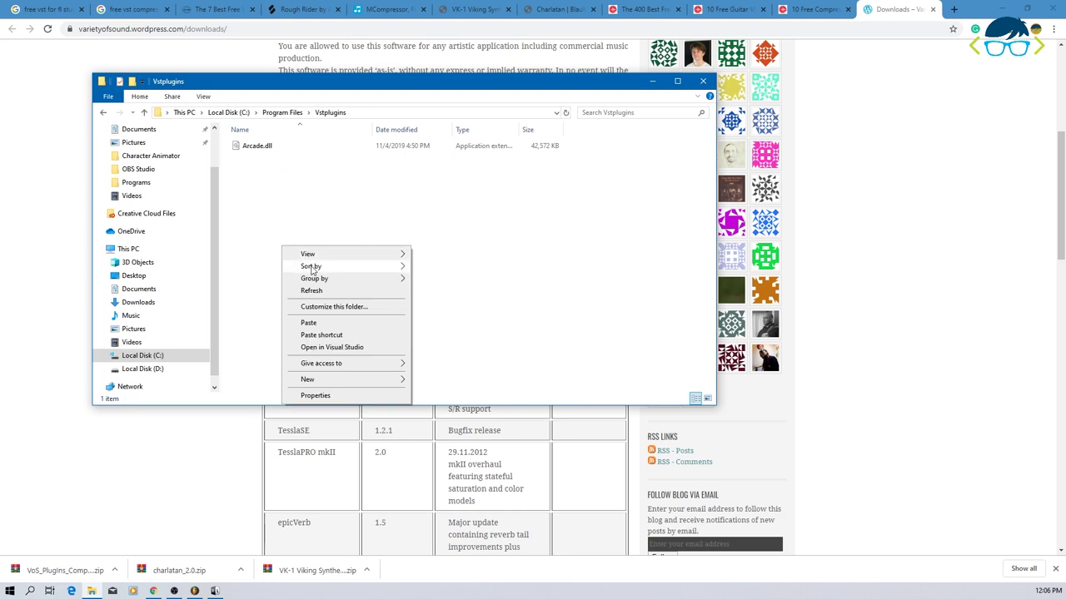
pyautogui.click(315, 326)
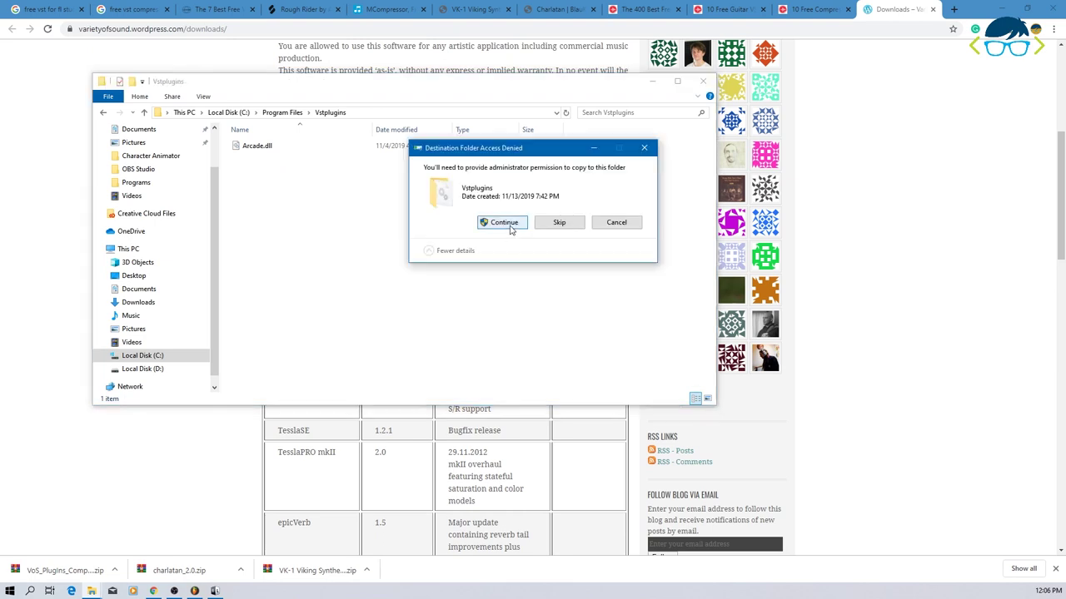
pyautogui.click(506, 227)
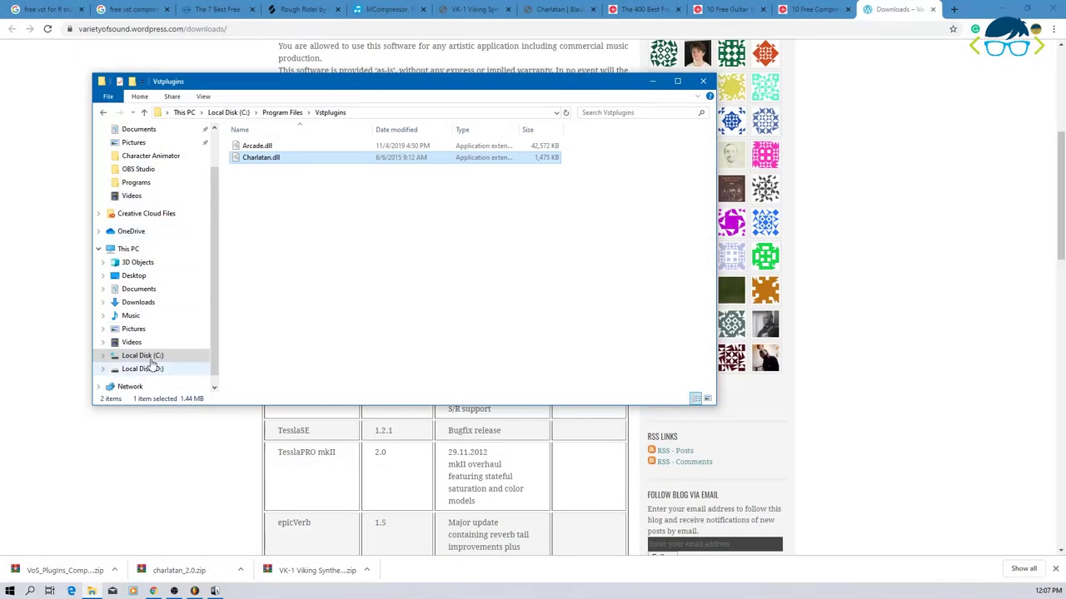
# Open the Plugins folder of FL Studio 20 inside C:\Program Files (x86)\Image-Line.
pyautogui.click(150, 357)
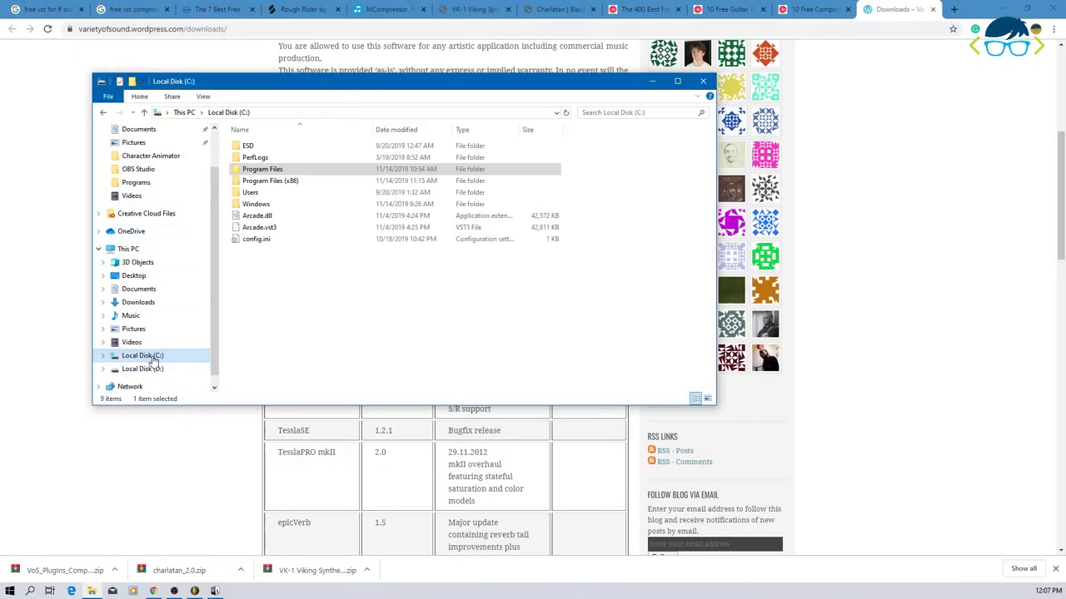
pyautogui.doubleClick(298, 181)
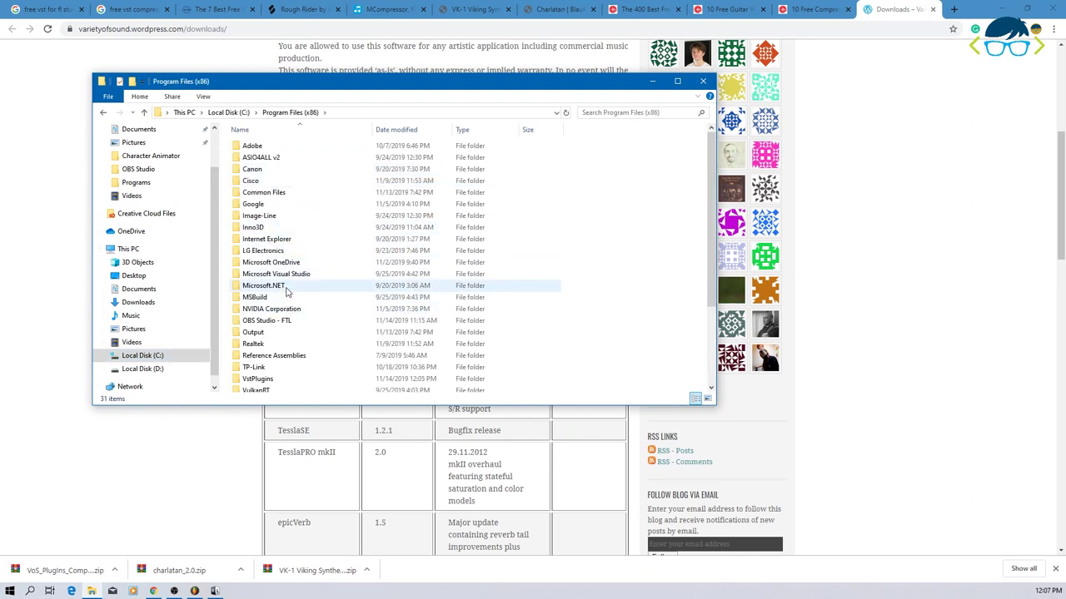
pyautogui.doubleClick(267, 216)
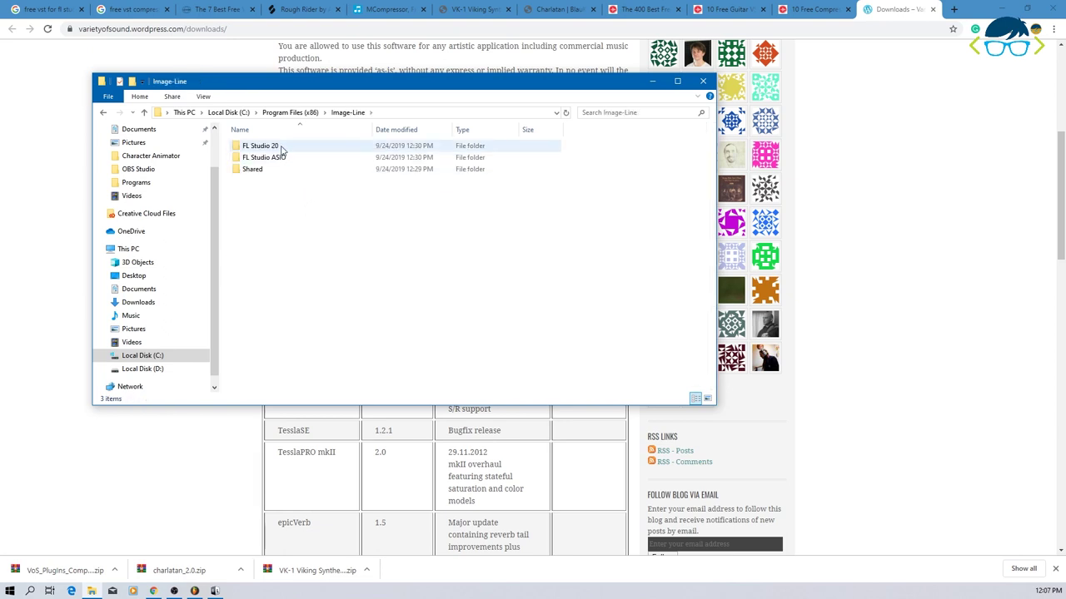
pyautogui.doubleClick(281, 149)
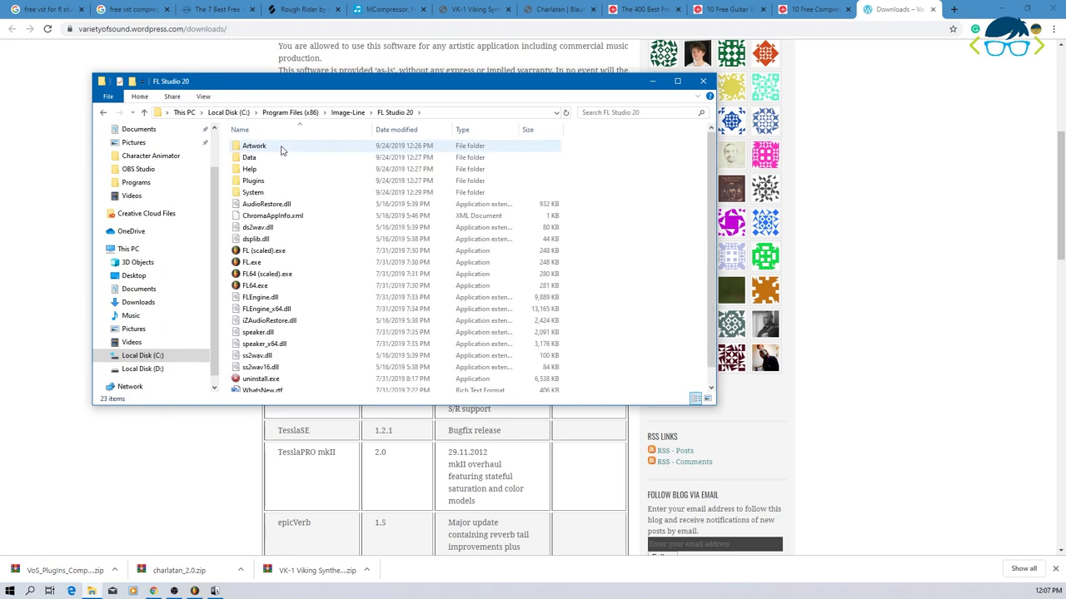
pyautogui.doubleClick(253, 182)
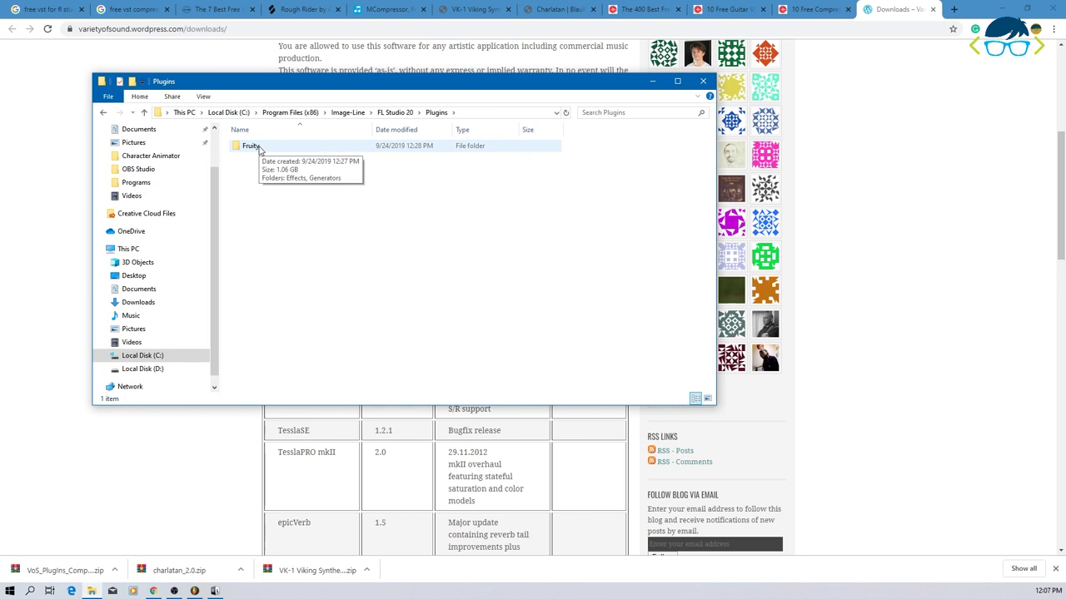
pyautogui.click(251, 147)
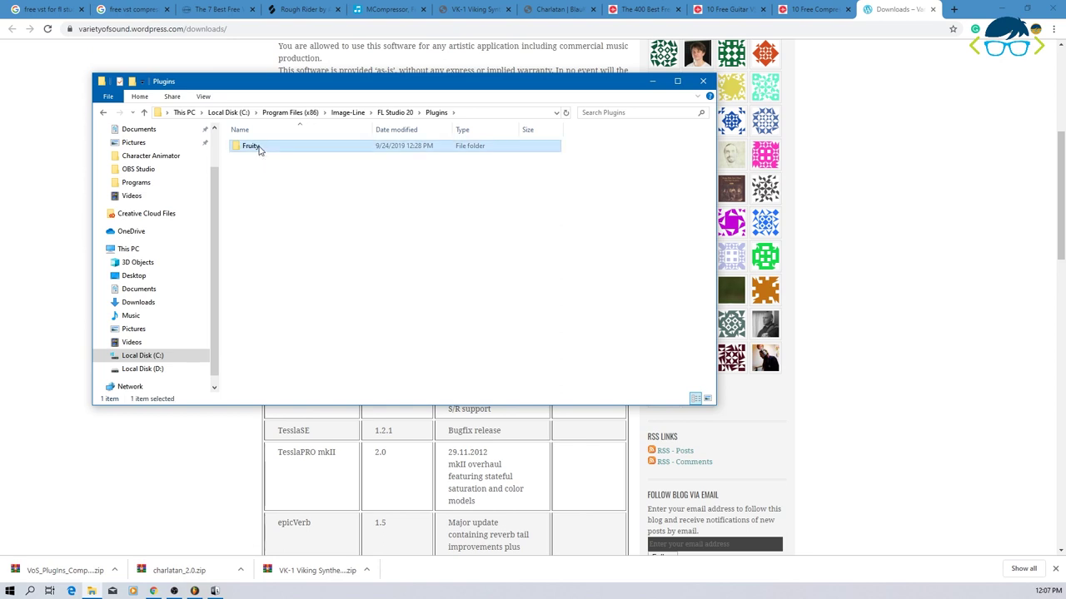
pyautogui.click(251, 197)
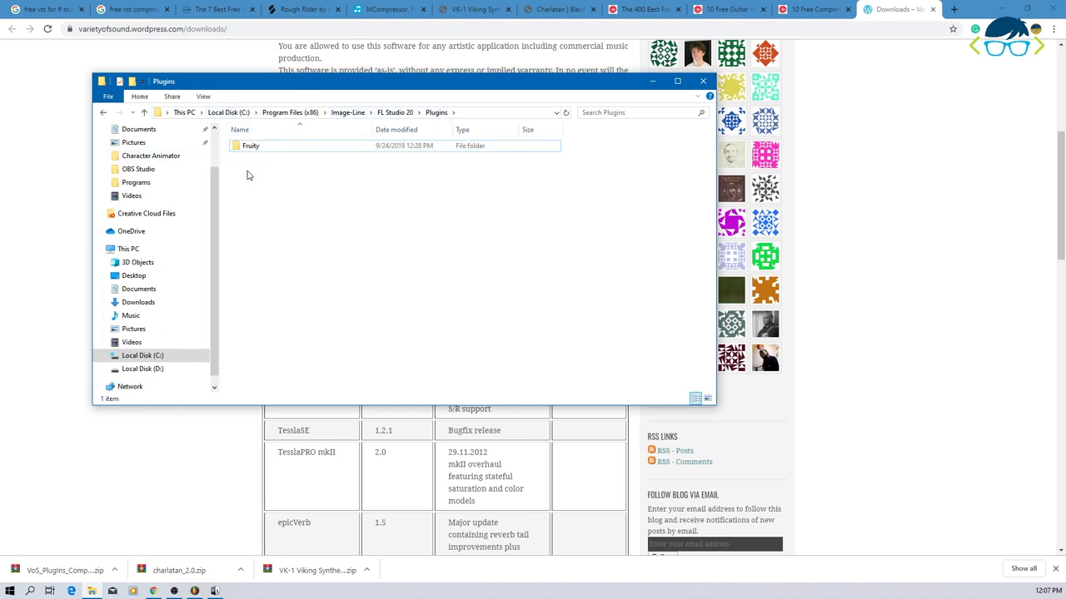
# Create a folder named VST in FL Studio 20's Plugins folder, paste Charlatan.dll into it and return to Plugins.
pyautogui.rightClick(246, 175)
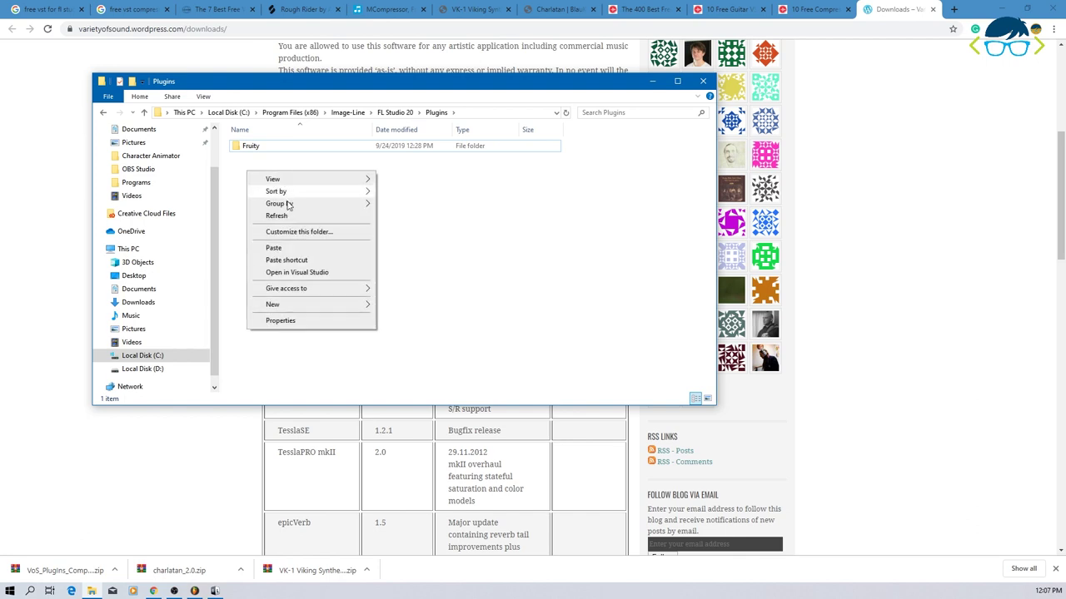
pyautogui.moveTo(358, 305)
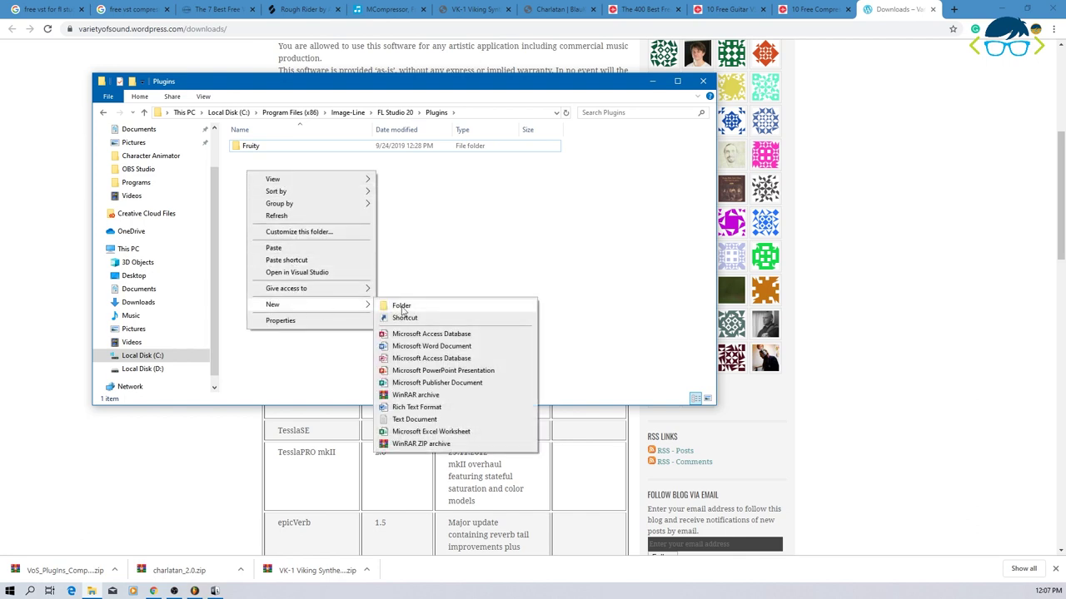
pyautogui.click(403, 305)
pyautogui.write('V')
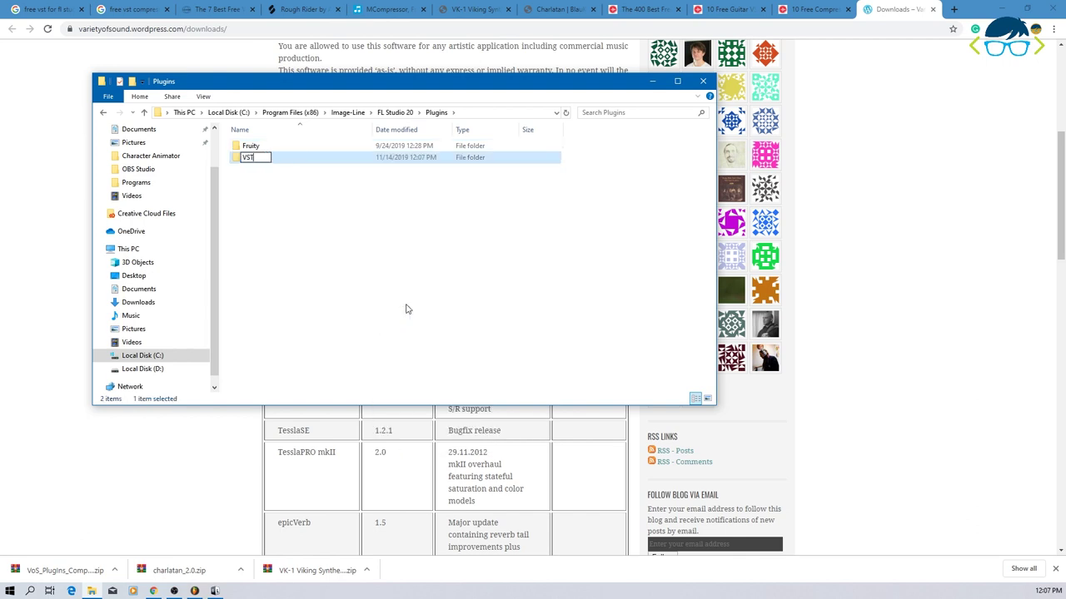
pyautogui.write('ST')
pyautogui.press('Return')
pyautogui.press('Return')
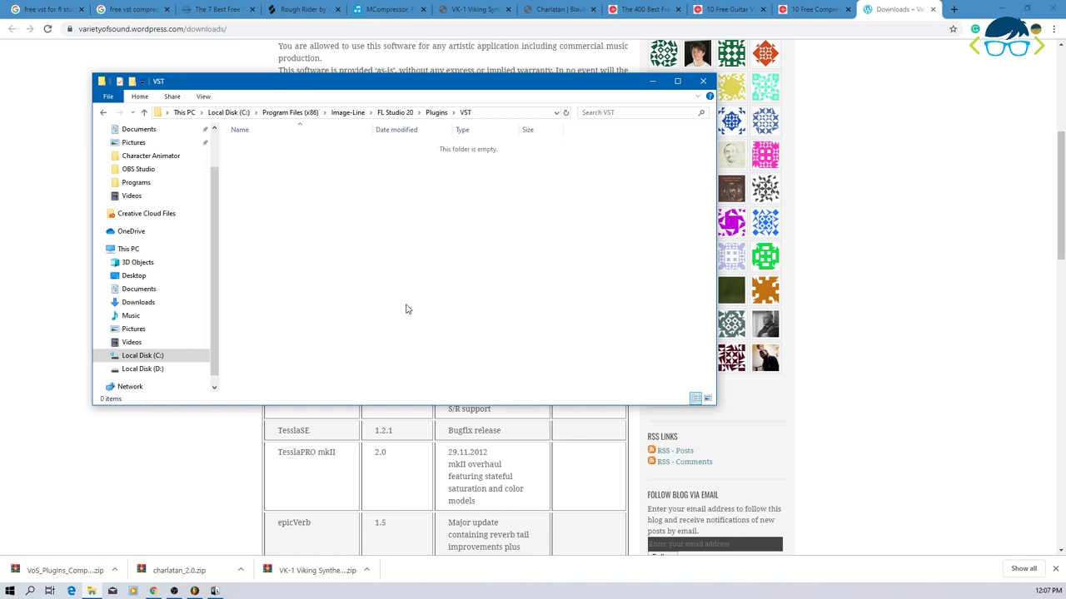
pyautogui.hotkey('ctrl', 'v')
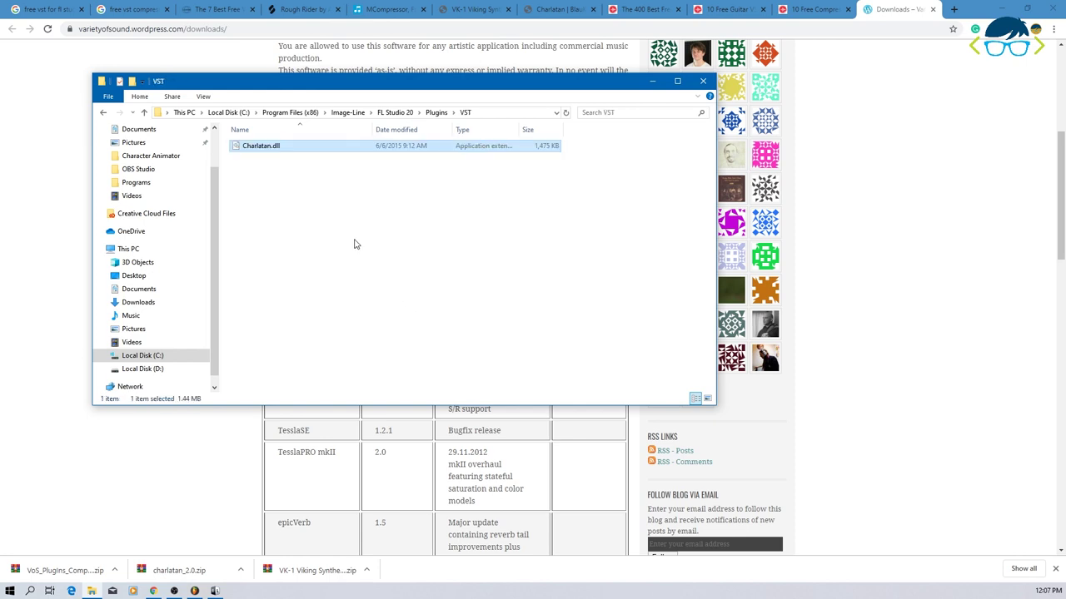
pyautogui.click(104, 113)
pyautogui.click(104, 114)
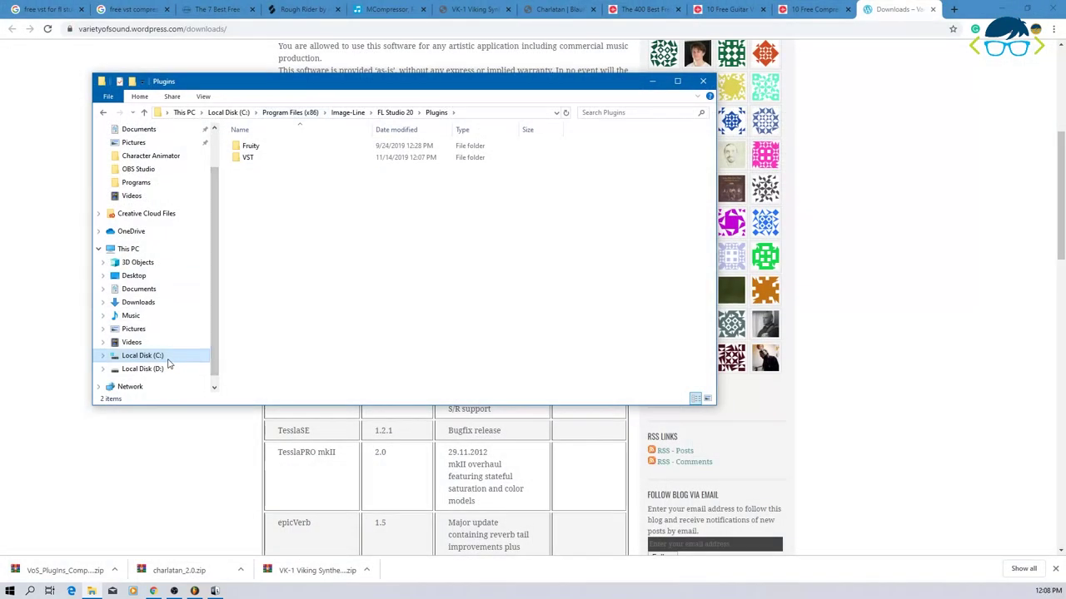
# Paste Charlatan.dll into C:\Program Files (x86)\Common Files\VST3, granting administrator permission for the copy.
pyautogui.click(164, 357)
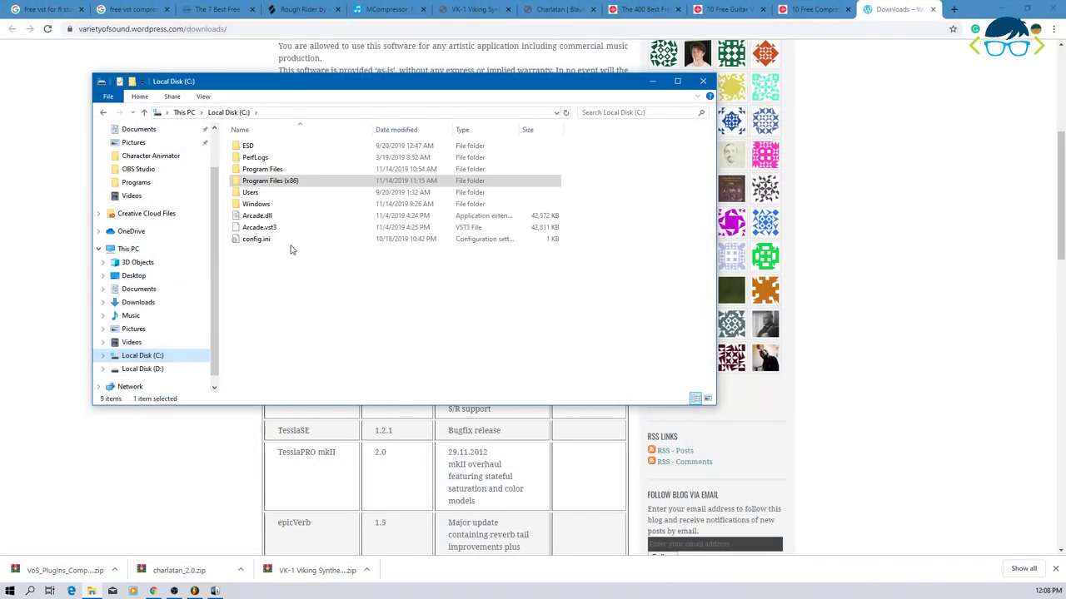
pyautogui.doubleClick(274, 183)
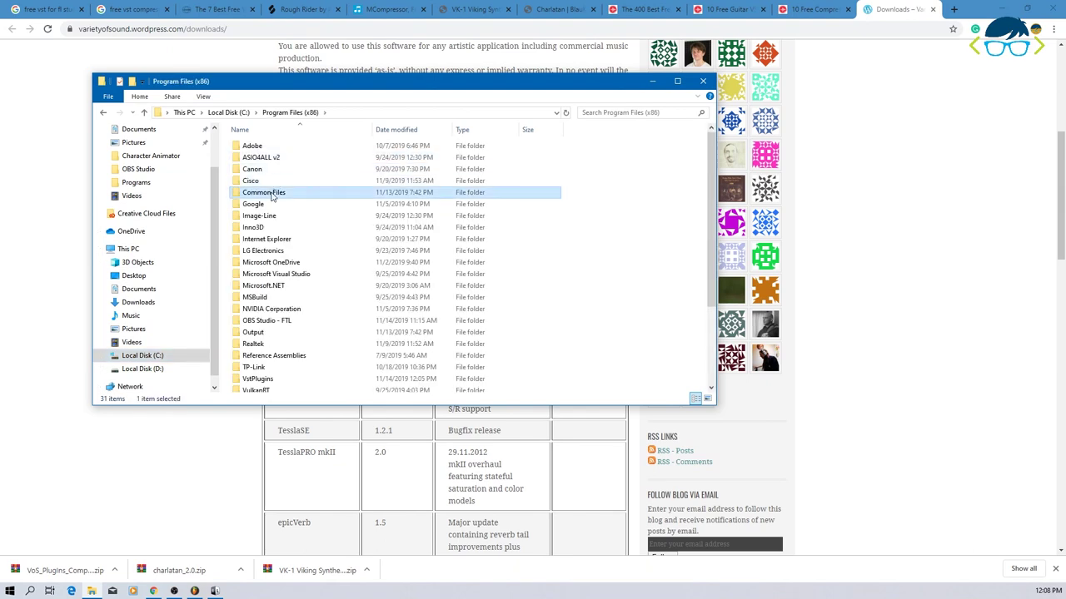
pyautogui.doubleClick(272, 191)
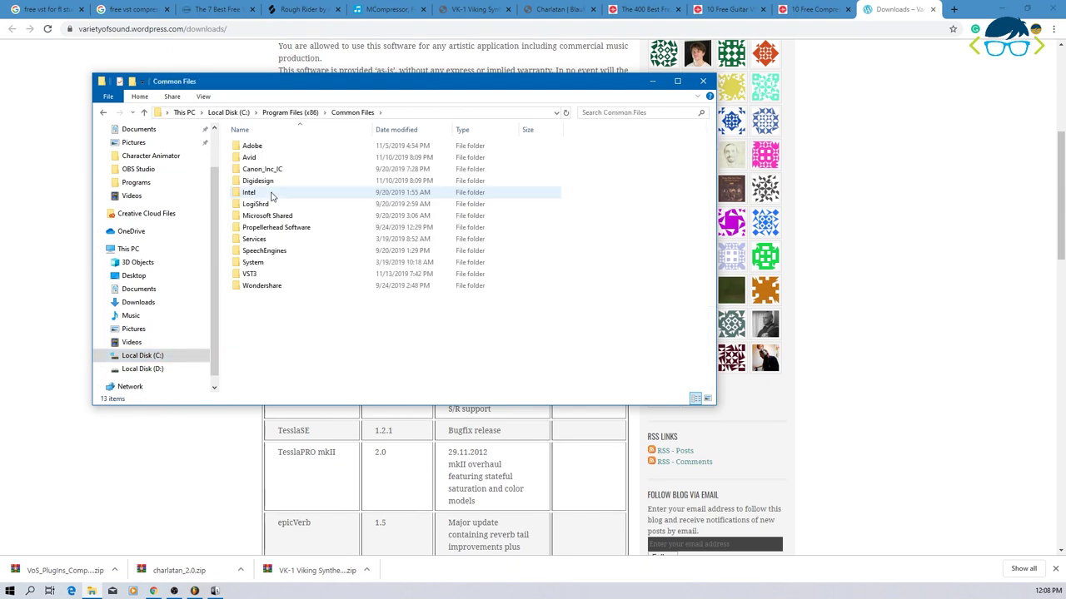
pyautogui.doubleClick(275, 274)
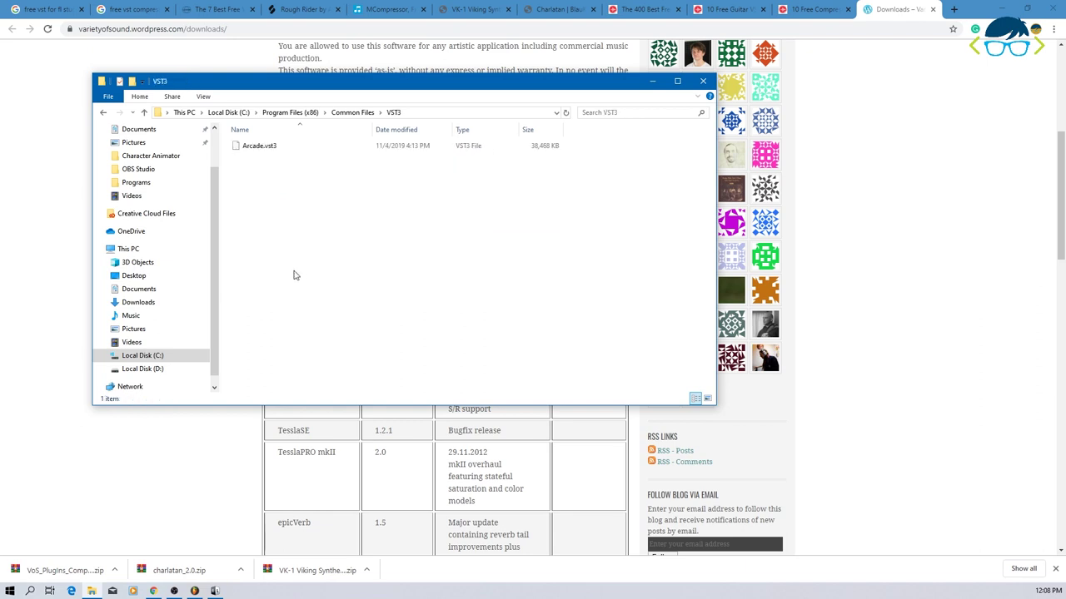
pyautogui.rightClick(279, 259)
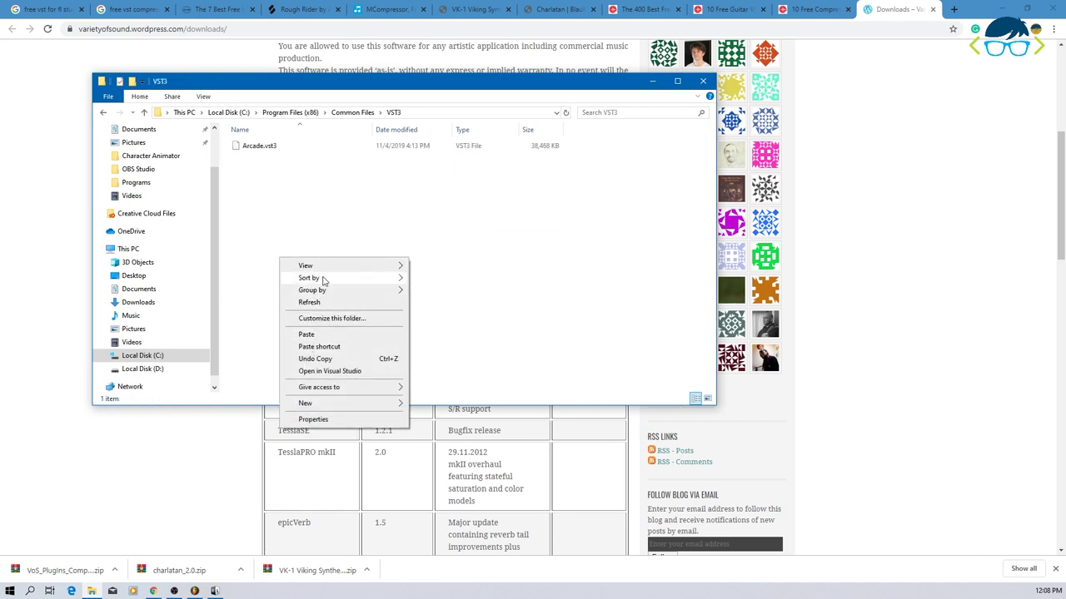
pyautogui.click(323, 334)
pyautogui.click(496, 225)
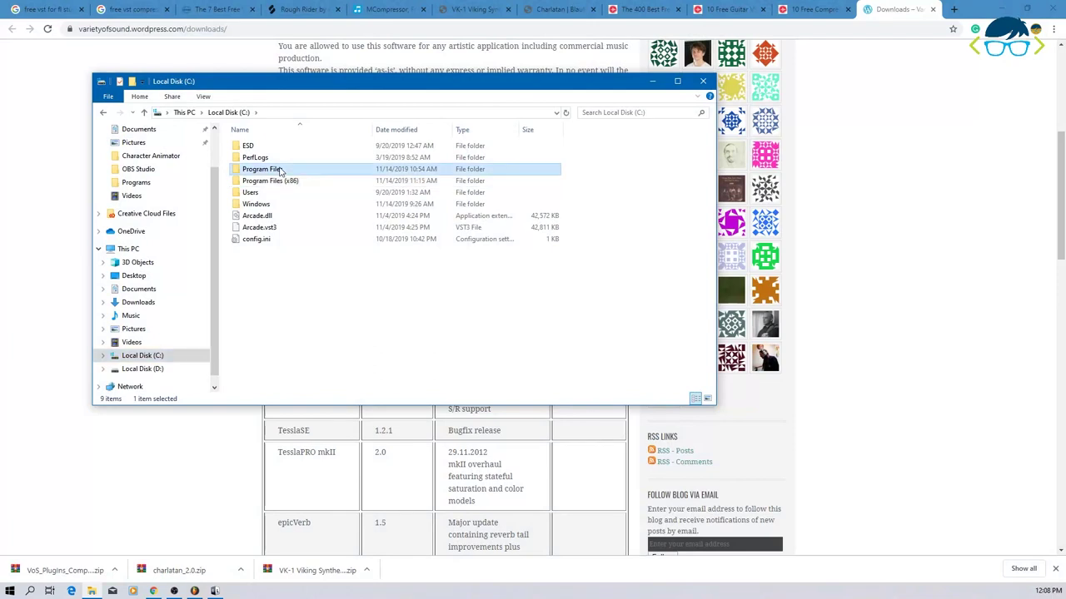
# Paste Charlatan.dll into C:\Program Files\Common Files\VST3 with administrator permission, and minimize the folder window.
pyautogui.doubleClick(275, 171)
pyautogui.doubleClick(274, 181)
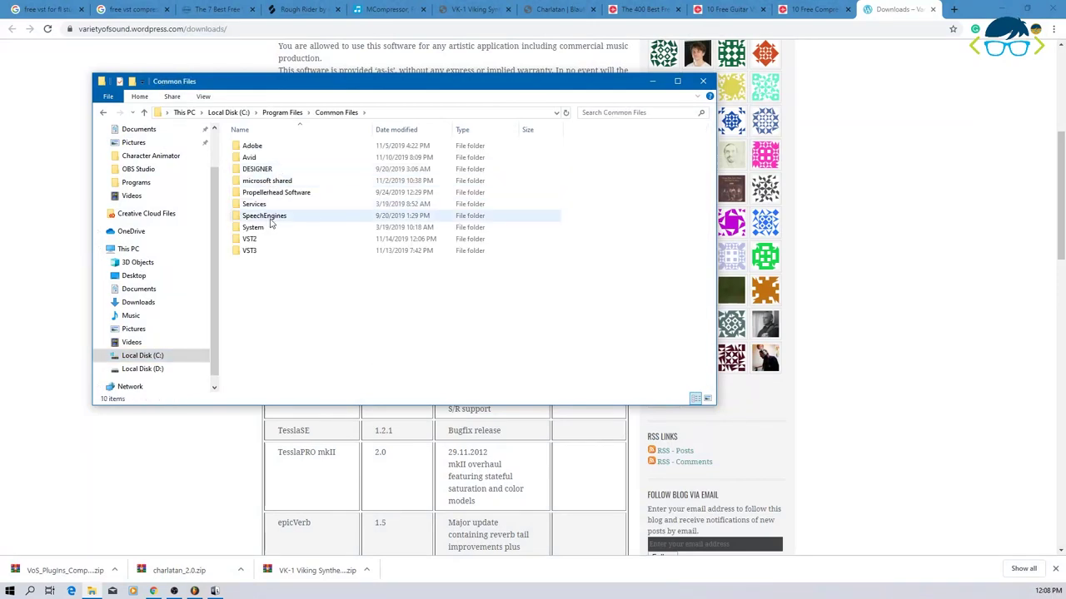
pyautogui.doubleClick(261, 256)
pyautogui.rightClick(268, 264)
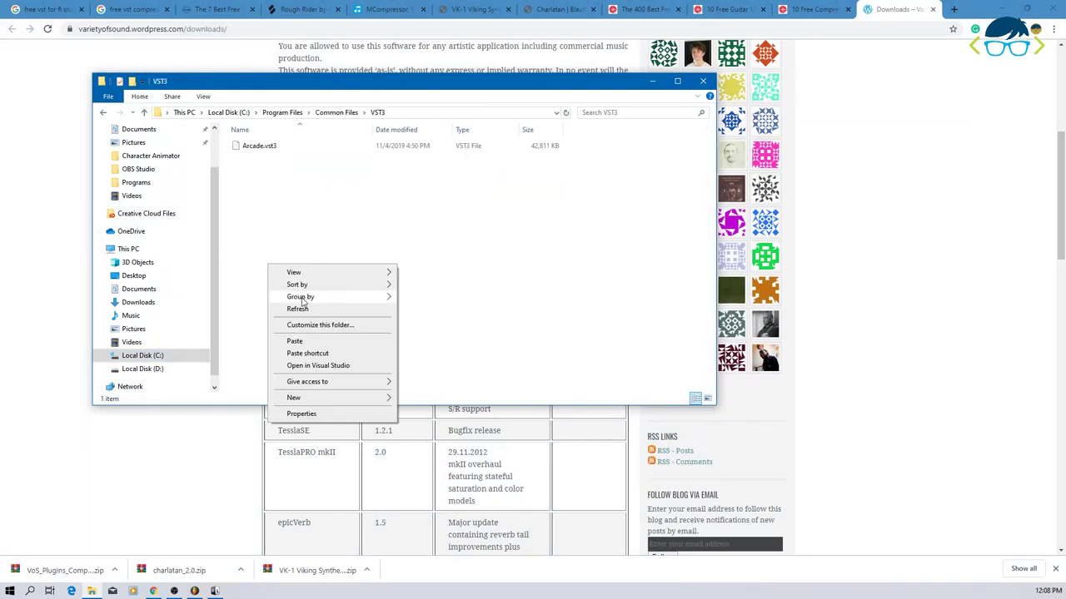
pyautogui.click(307, 342)
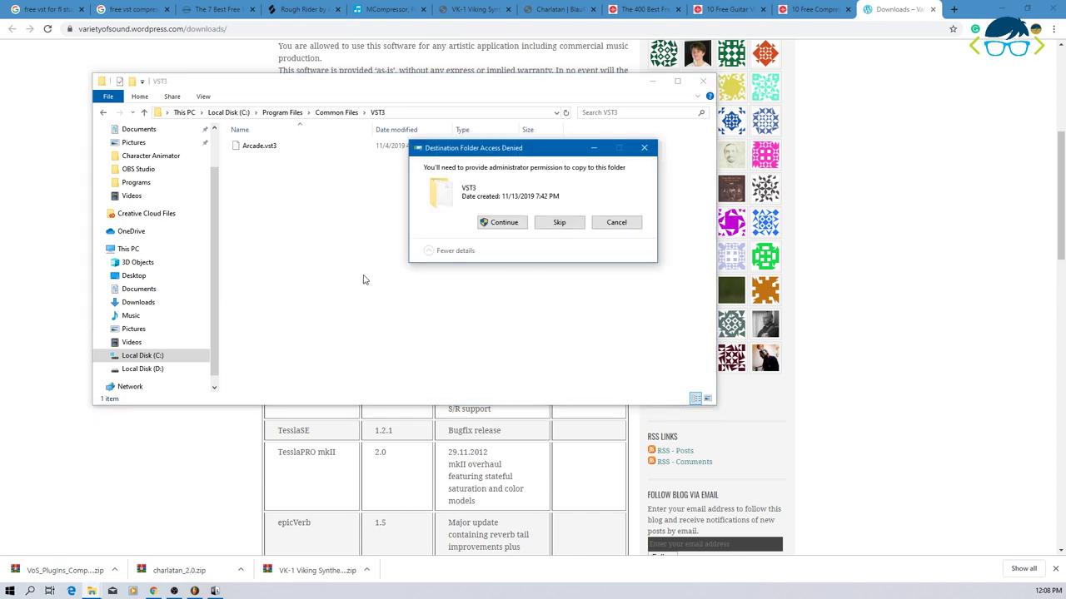
pyautogui.click(502, 222)
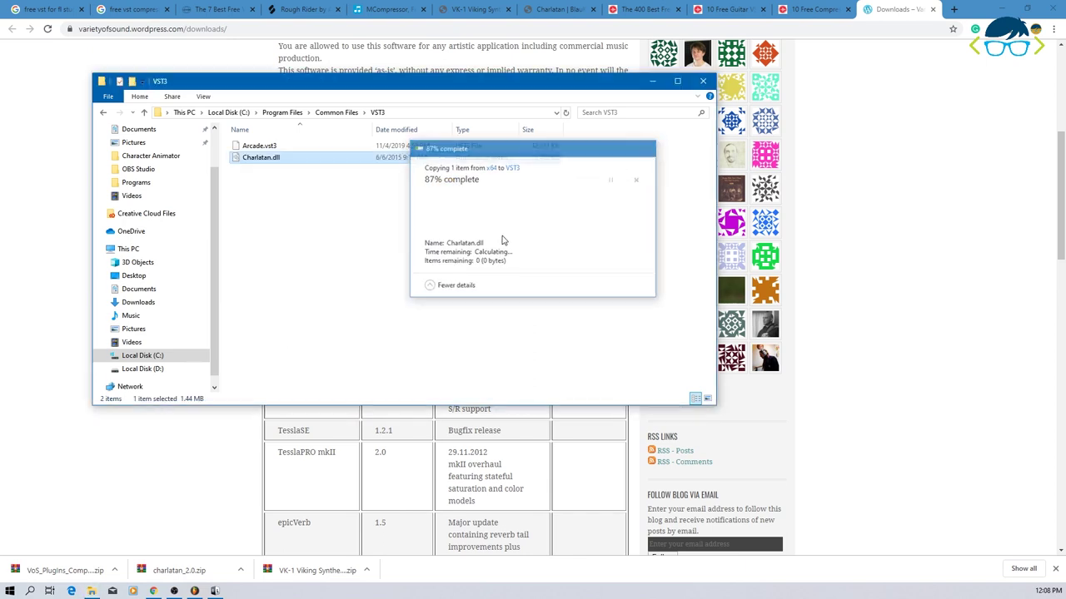
pyautogui.click(652, 81)
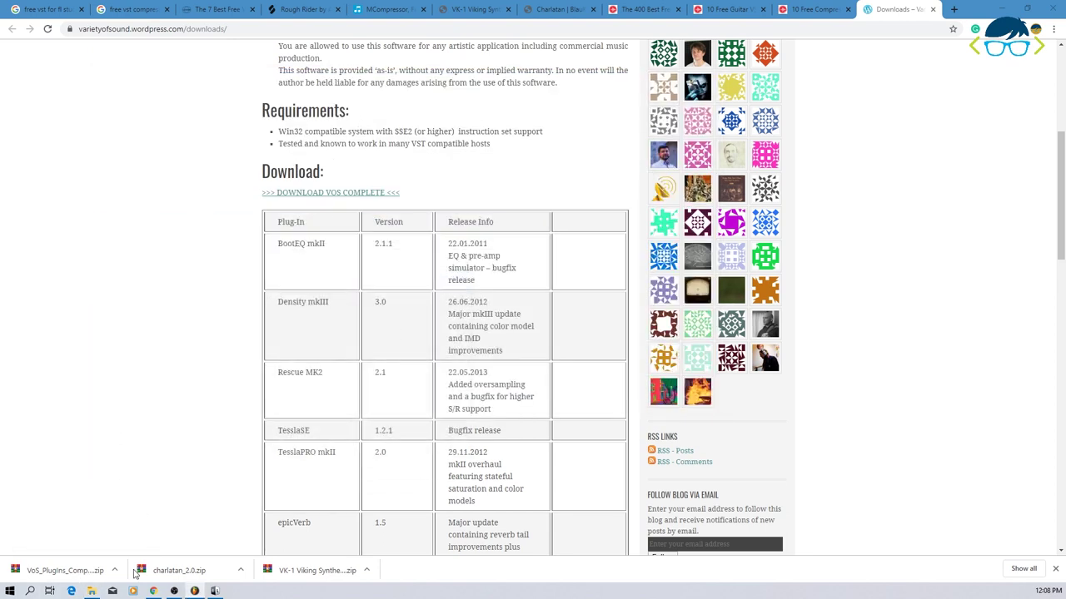
pyautogui.click(239, 570)
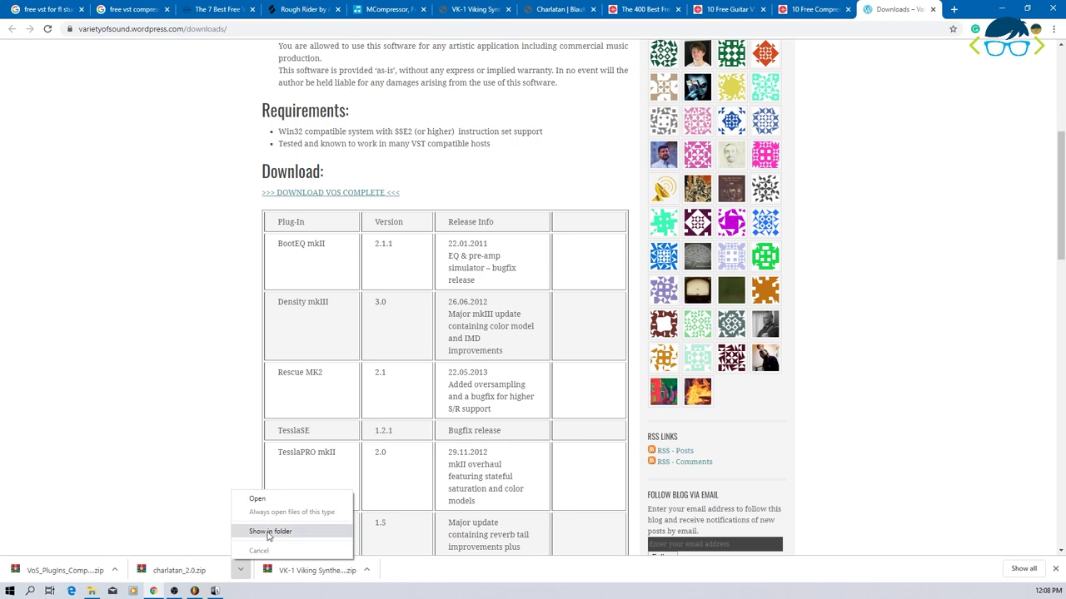
pyautogui.click(268, 532)
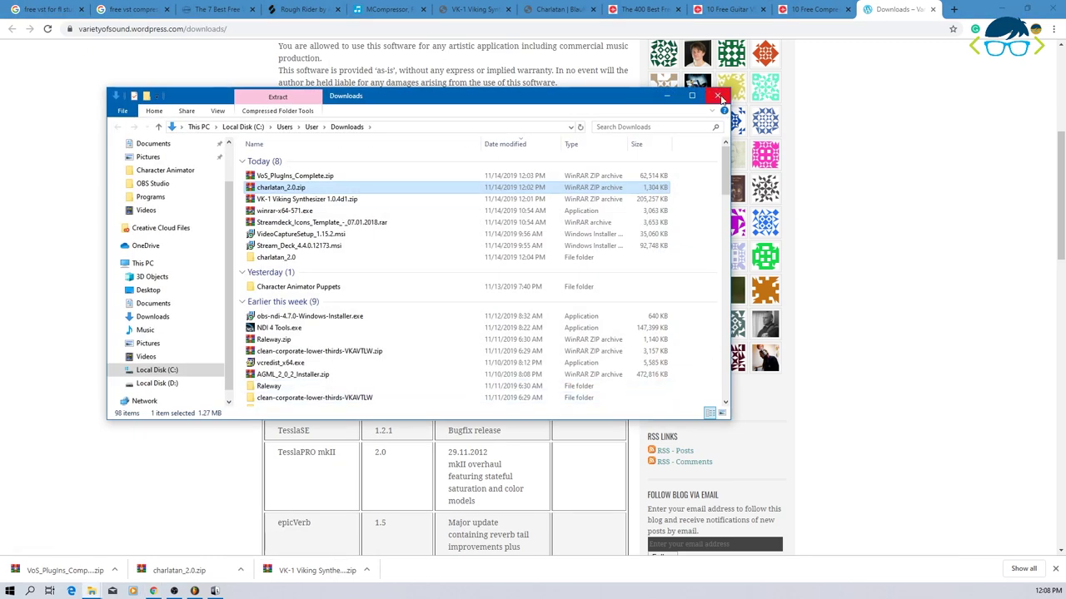
pyautogui.click(719, 97)
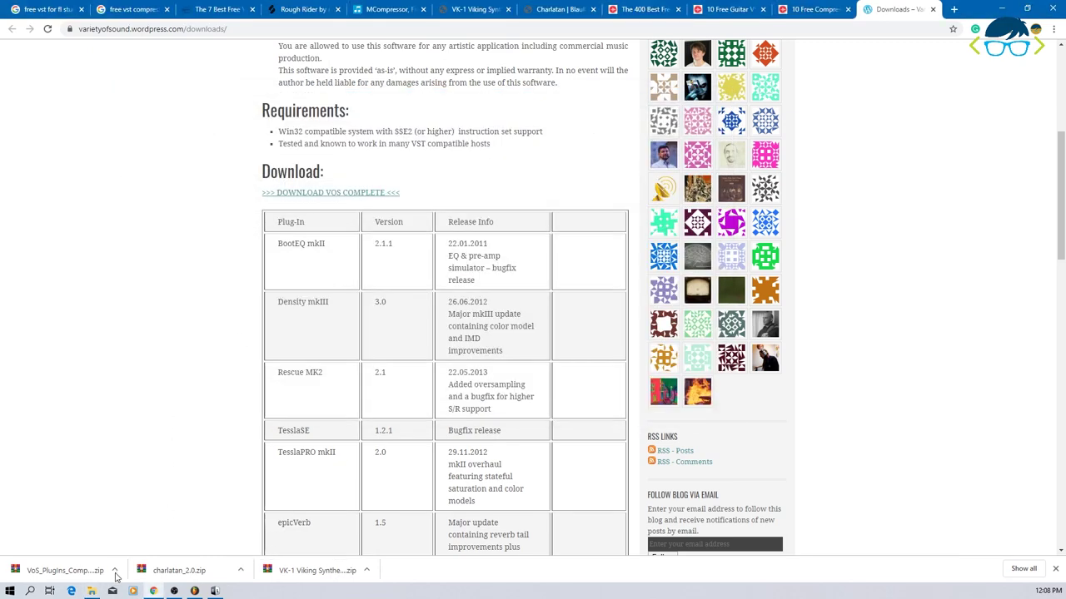
# Show the downloaded VK-1 Viking Synthesizer zip in its folder and extract it to a VK-1 Viking Synthesizer 1.0.4d1 folder.
pyautogui.click(366, 571)
pyautogui.click(394, 534)
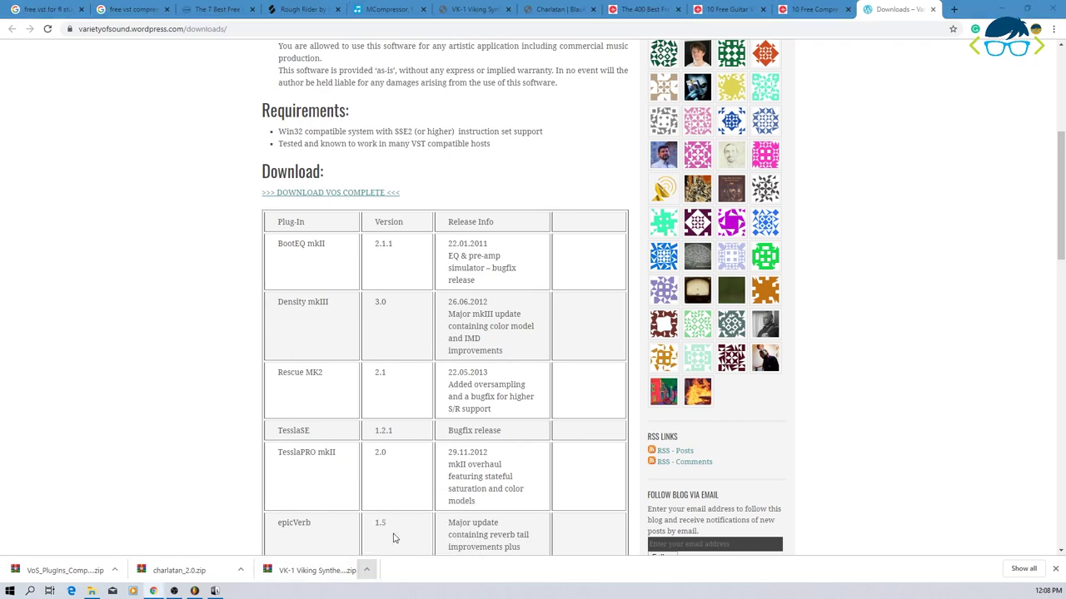
pyautogui.rightClick(305, 213)
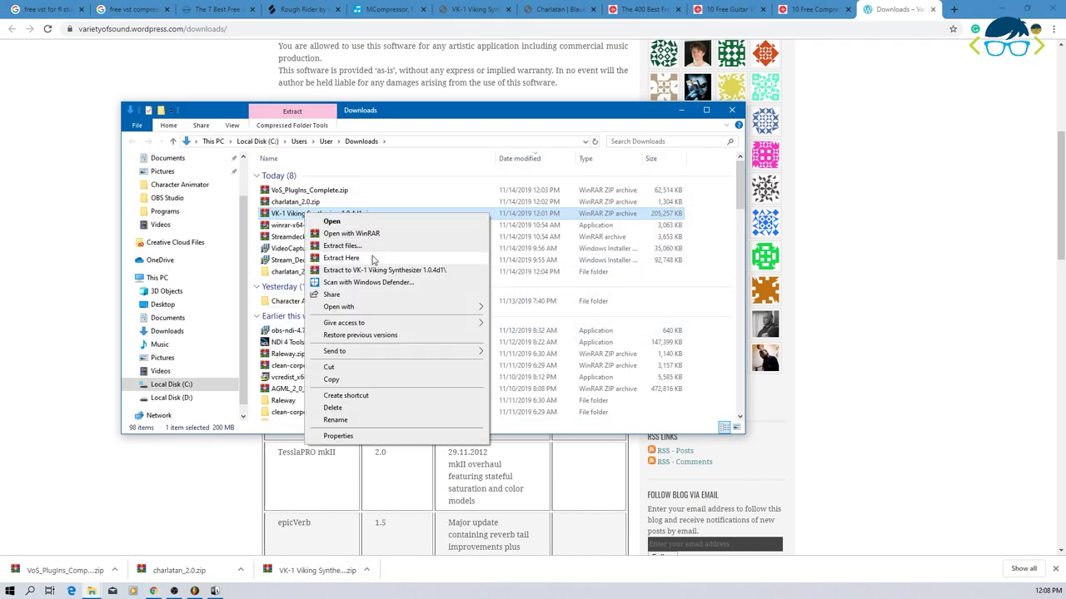
pyautogui.click(371, 269)
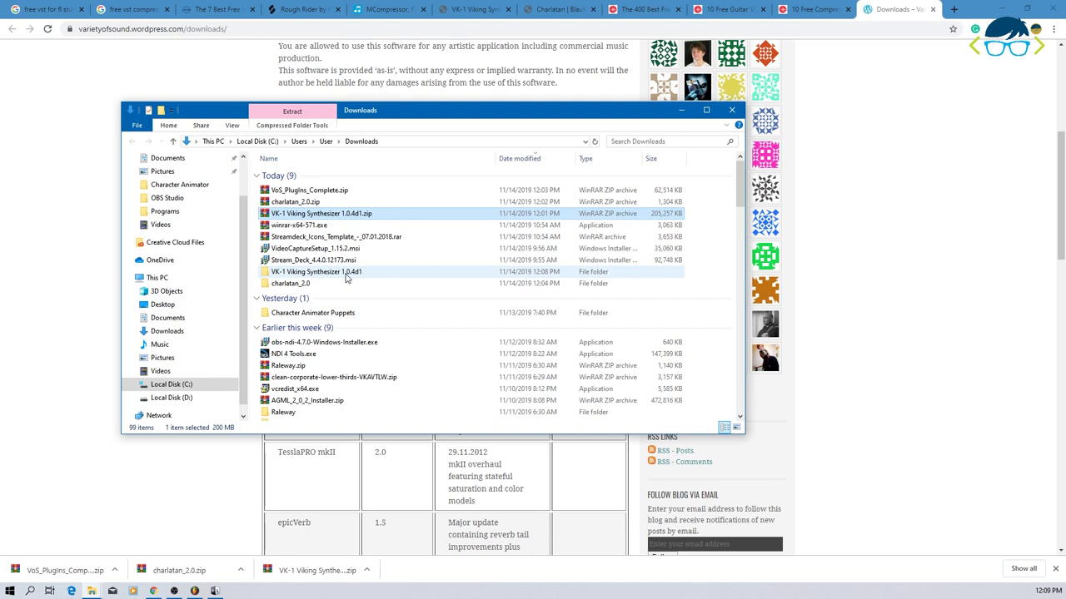
# Copy VK-1 Viking Synthesizer.dll from the Windows subfolder of the extracted VK-1 Viking Synthesizer 1.0.4d1 folder.
pyautogui.doubleClick(346, 273)
pyautogui.doubleClick(293, 187)
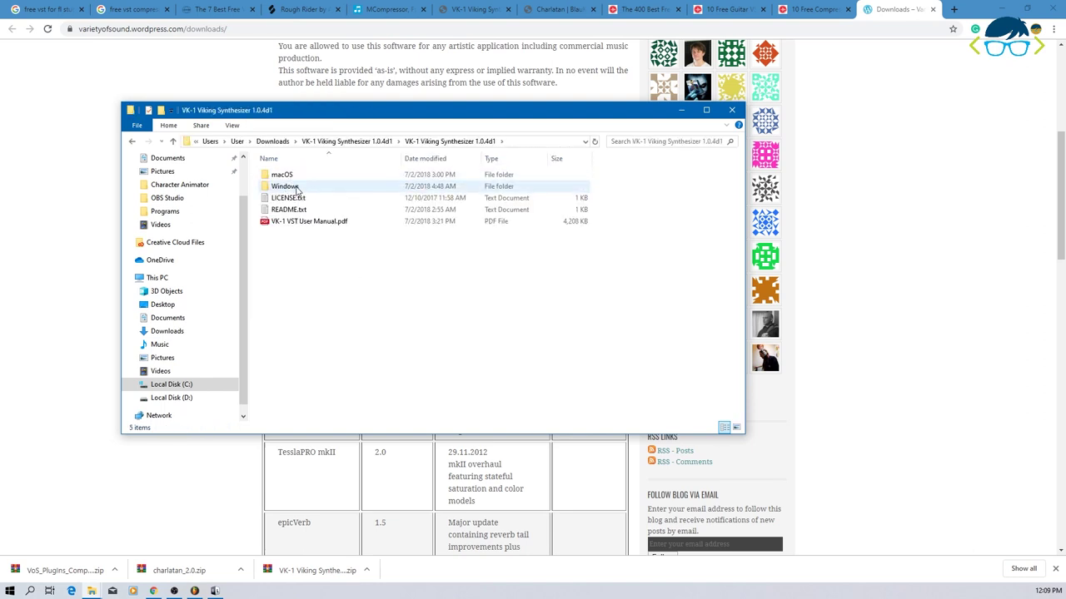
pyautogui.doubleClick(295, 188)
pyautogui.click(306, 179)
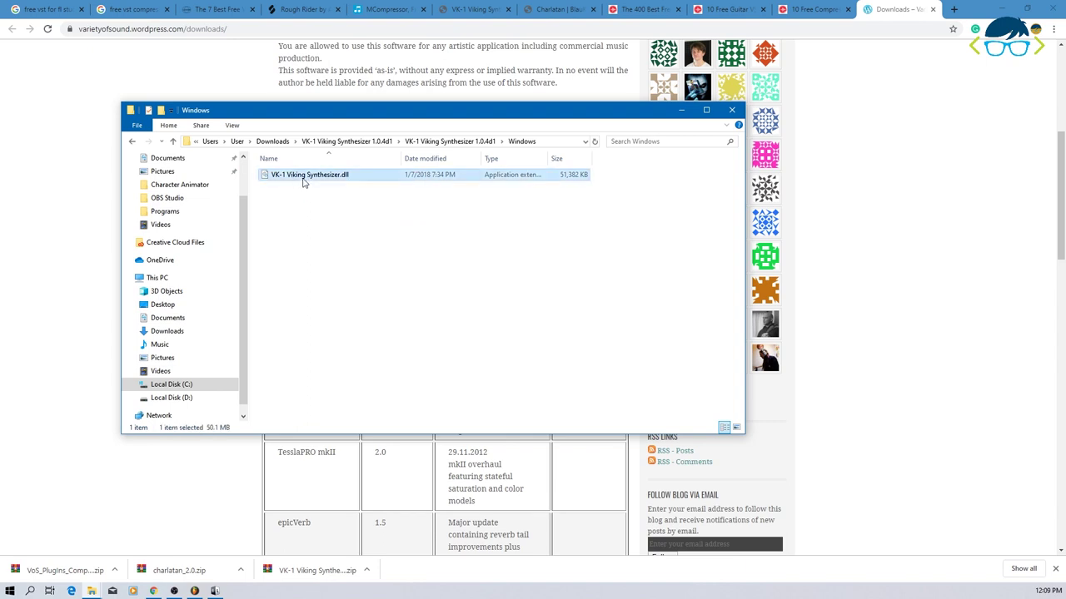
pyautogui.rightClick(304, 183)
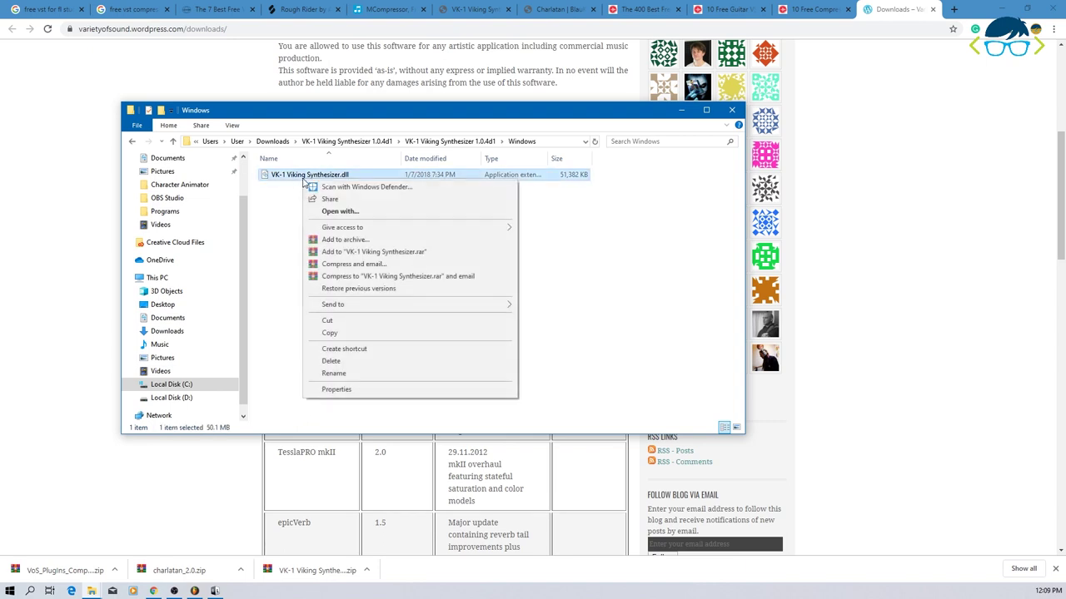
pyautogui.click(335, 334)
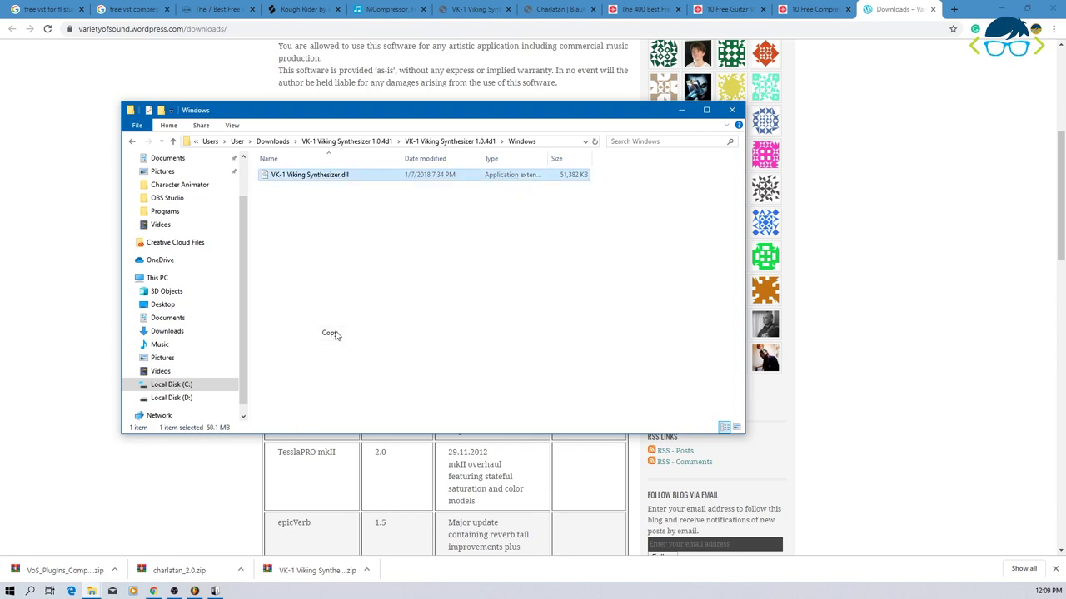
pyautogui.click(490, 296)
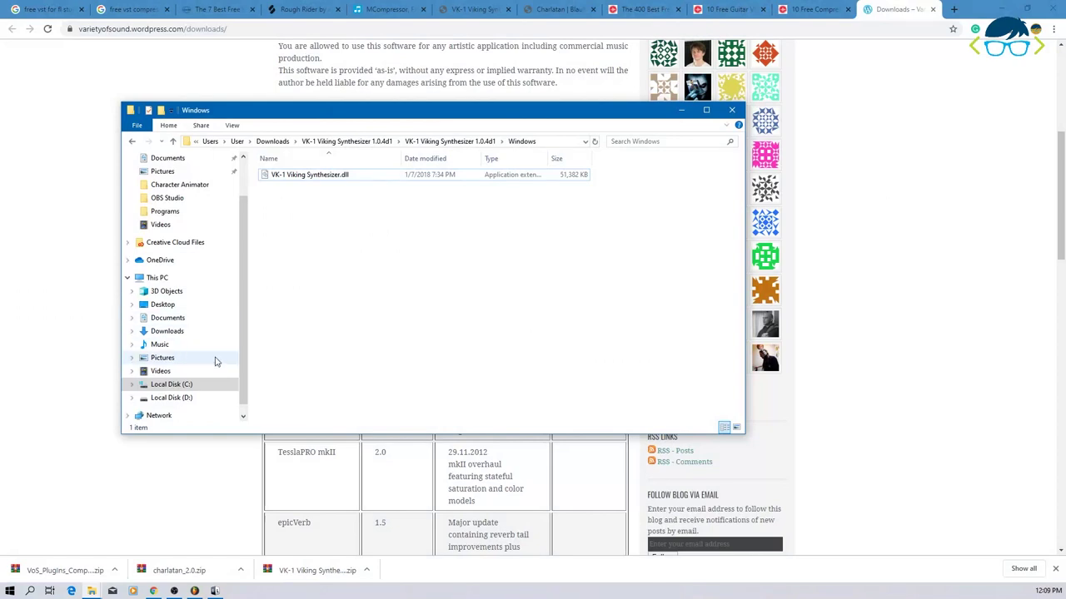
# Paste VK-1 Viking Synthesizer.dll into C:\Program Files (x86)\VstPlugins, granting administrator permission for the copy.
pyautogui.click(175, 384)
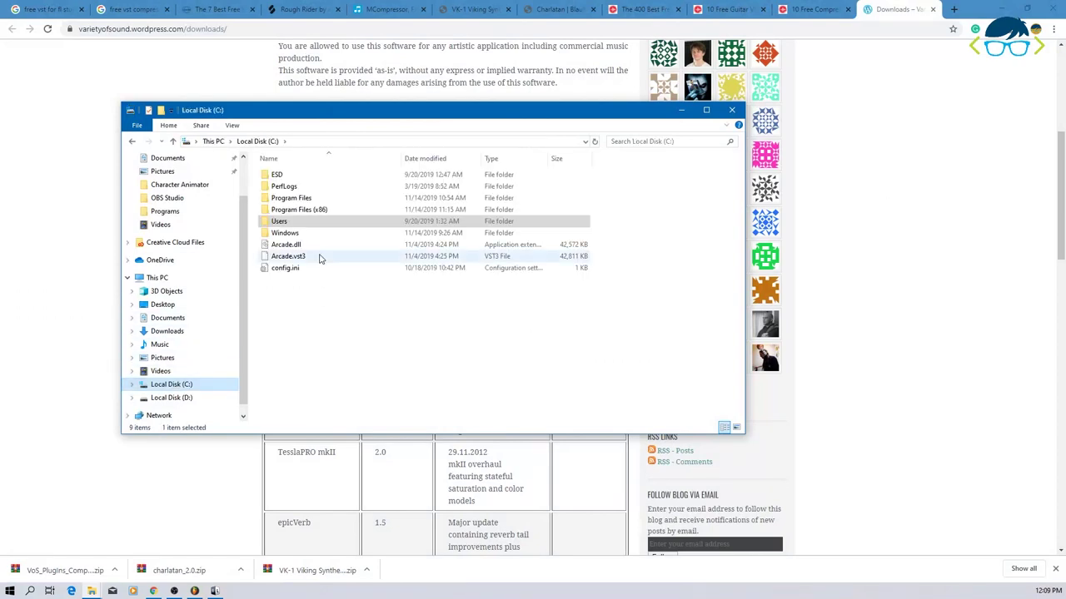
pyautogui.click(305, 210)
pyautogui.doubleClick(305, 211)
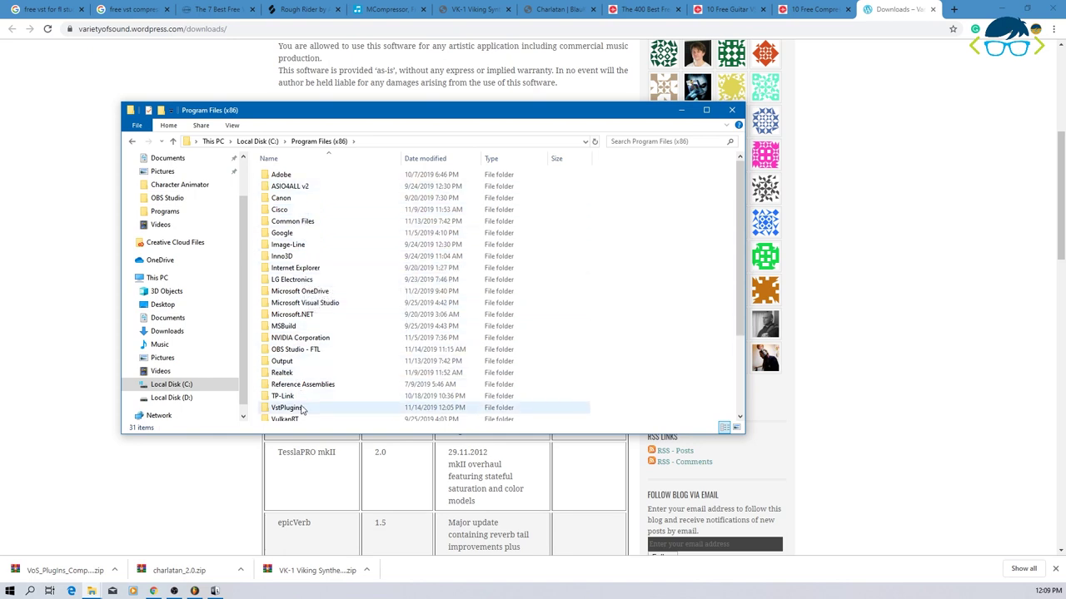
pyautogui.scroll(-2, 301, 408)
pyautogui.doubleClick(298, 344)
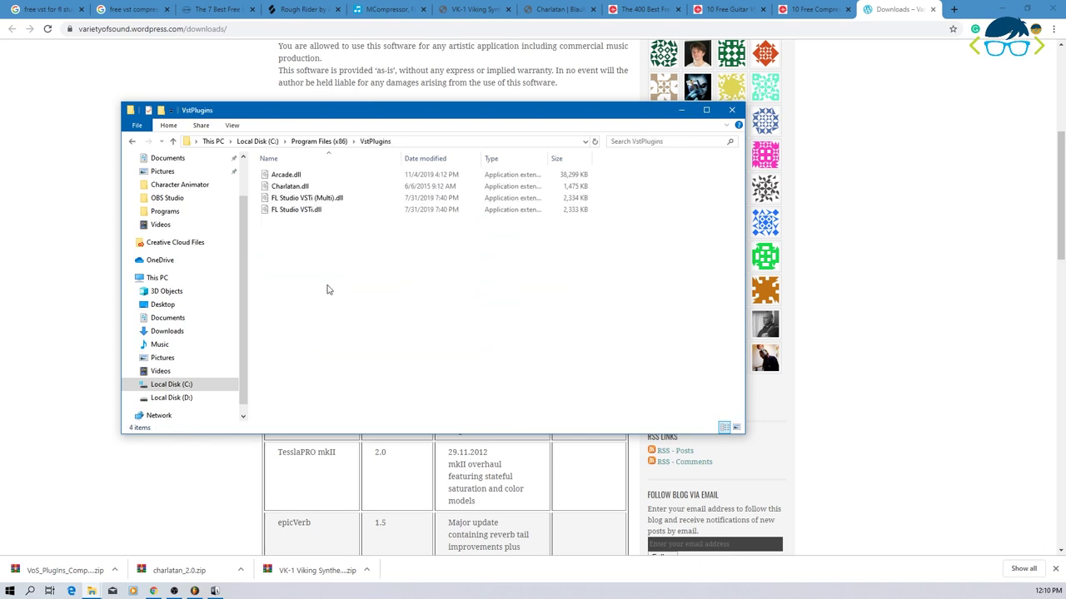
pyautogui.rightClick(310, 284)
pyautogui.click(337, 359)
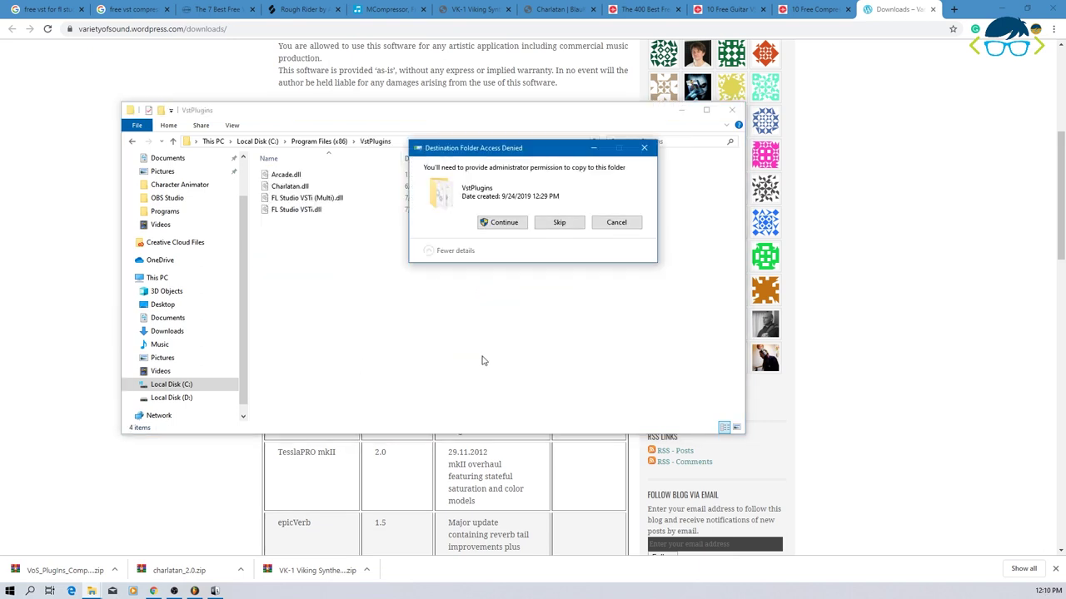
pyautogui.click(517, 226)
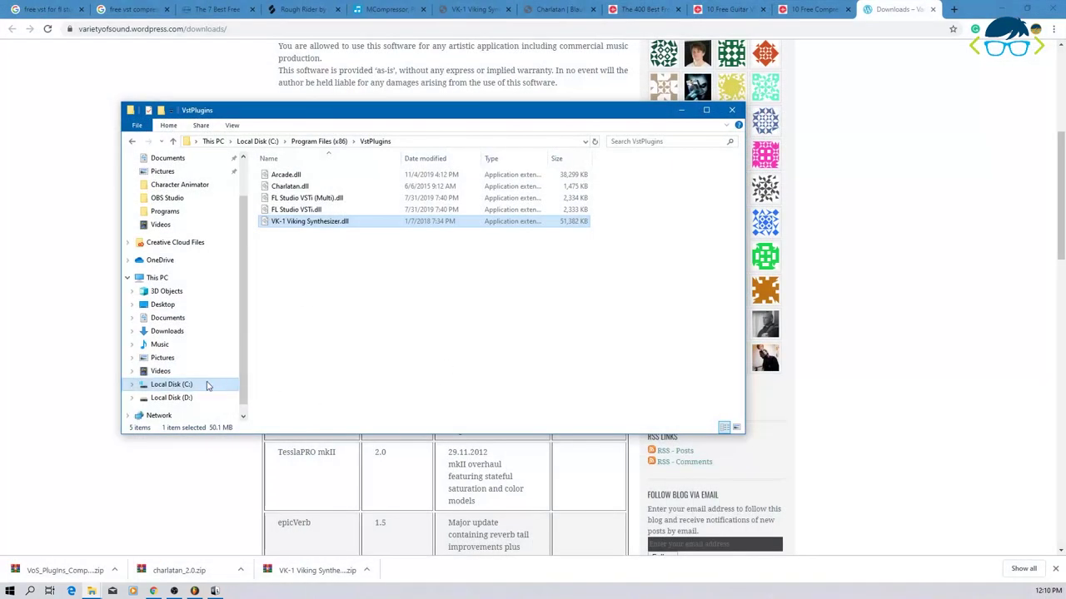
# Paste VK-1 Viking Synthesizer.dll into C:\Program Files\Common Files\VST2 with administrator permission.
pyautogui.click(207, 382)
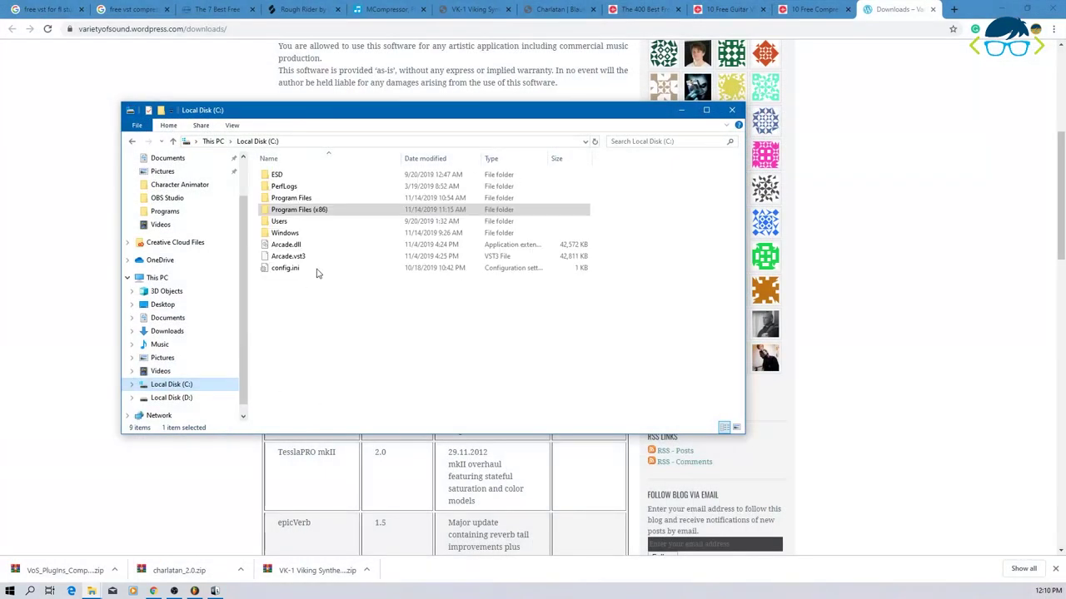
pyautogui.click(307, 208)
pyautogui.doubleClick(299, 198)
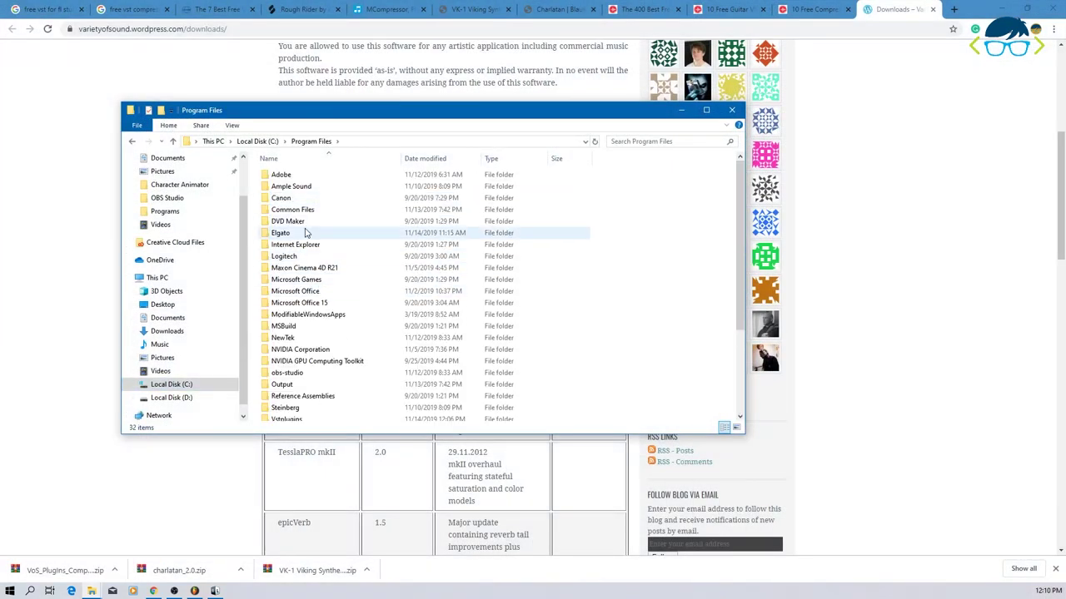
pyautogui.doubleClick(301, 210)
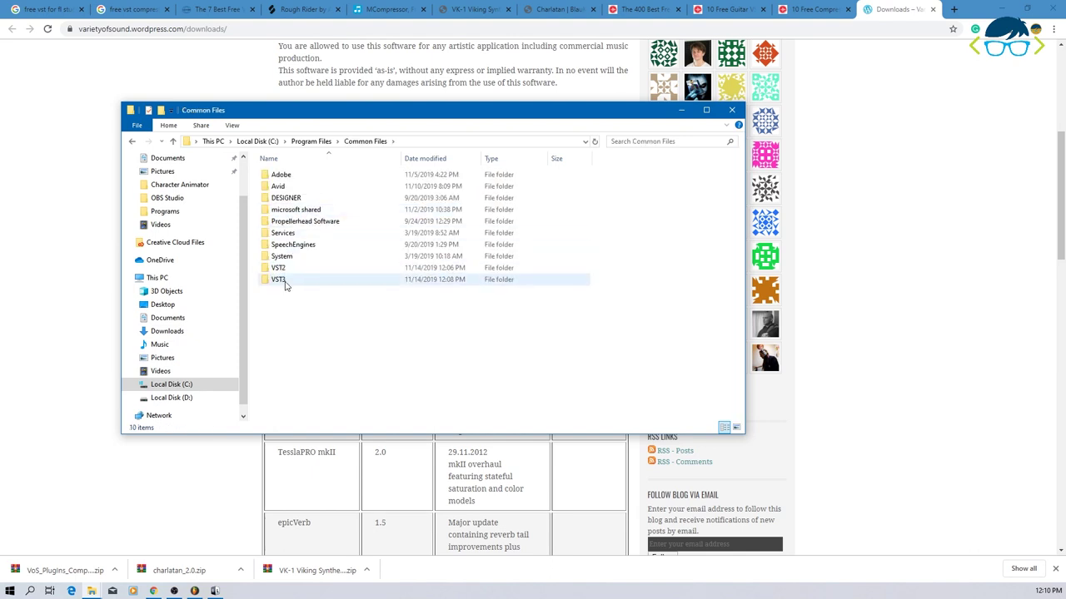
pyautogui.click(283, 270)
pyautogui.doubleClick(283, 270)
pyautogui.rightClick(319, 272)
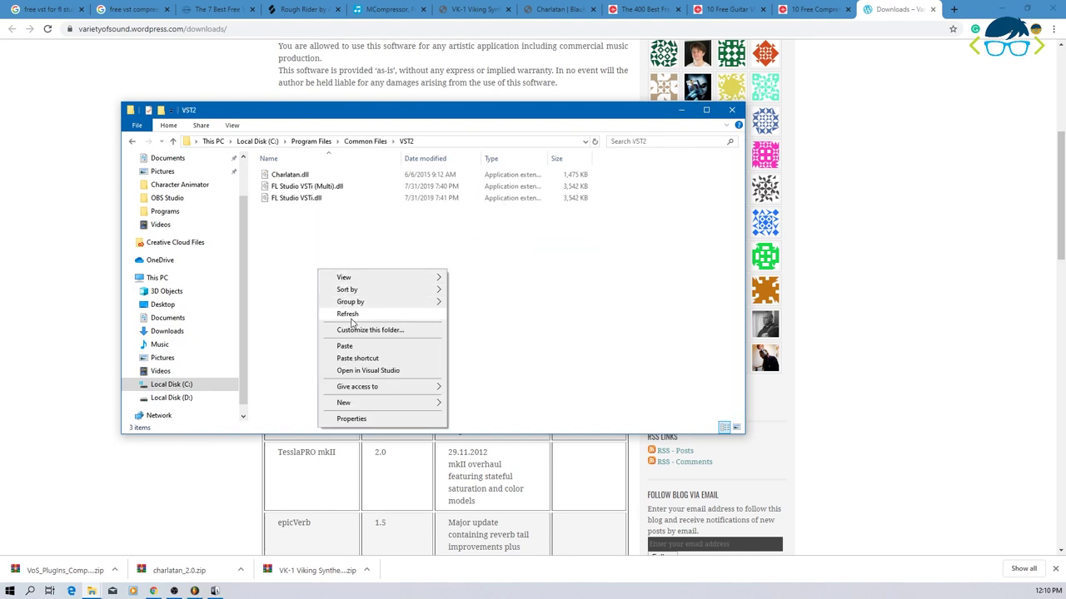
pyautogui.click(344, 346)
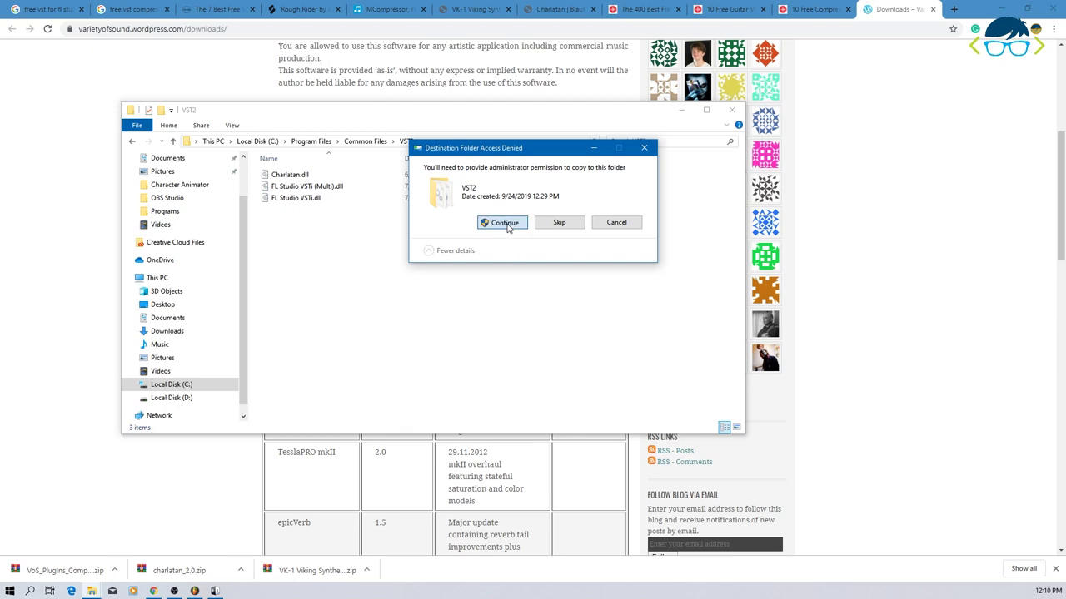
pyautogui.click(505, 223)
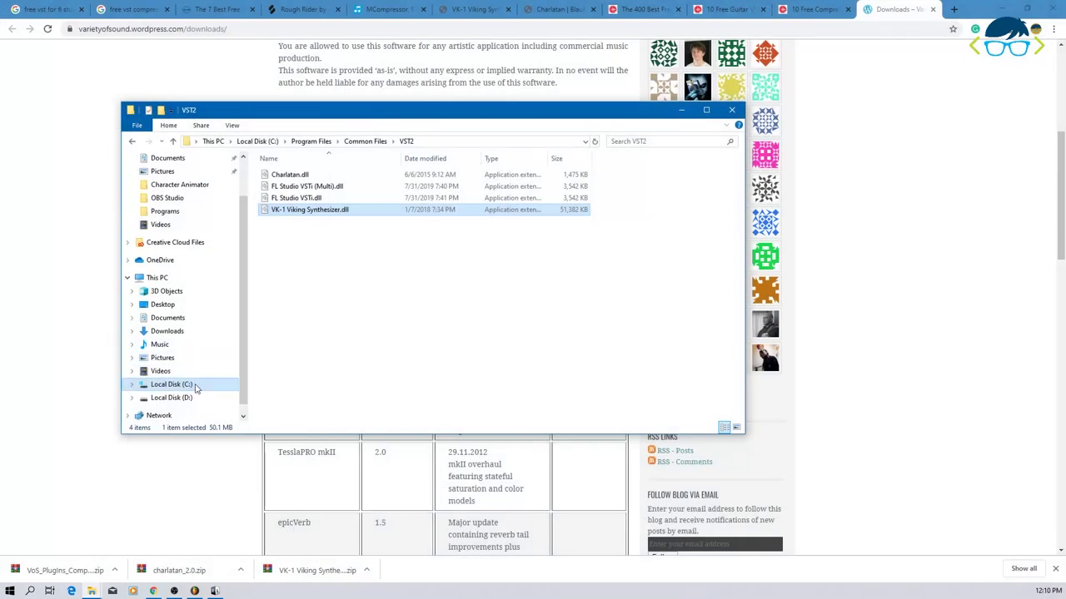
# Paste VK-1 Viking Synthesizer.dll into C:\Program Files\Vstplugins with administrator permission.
pyautogui.click(172, 384)
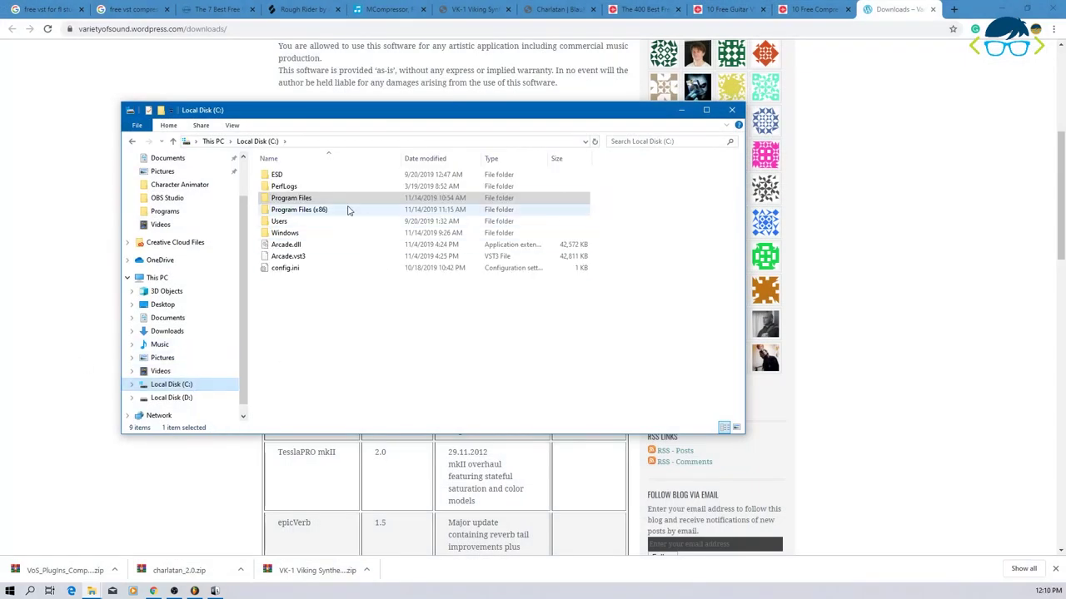
pyautogui.doubleClick(314, 199)
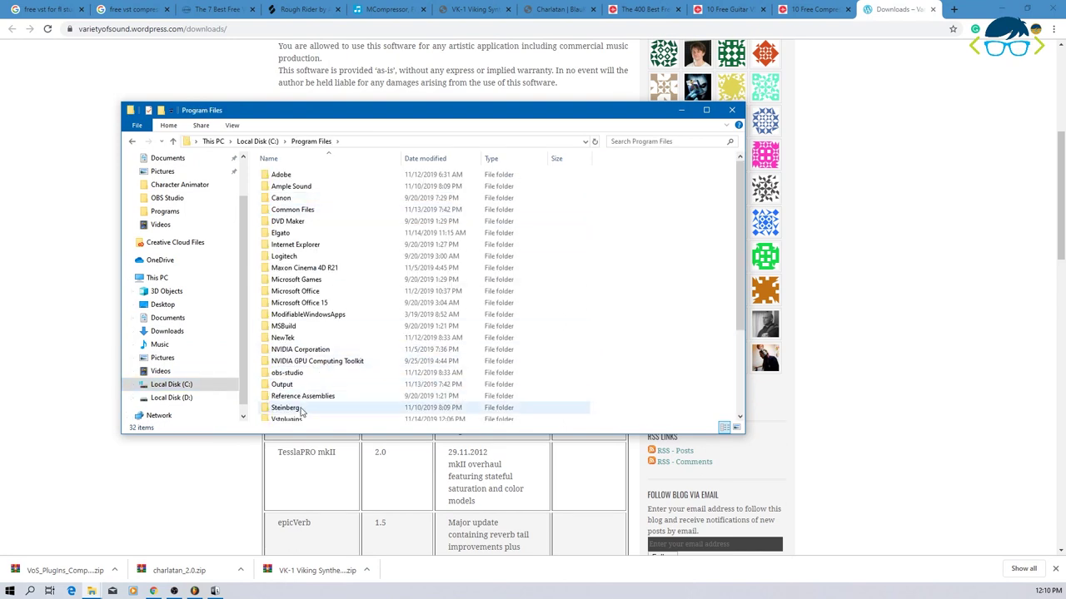
pyautogui.doubleClick(301, 415)
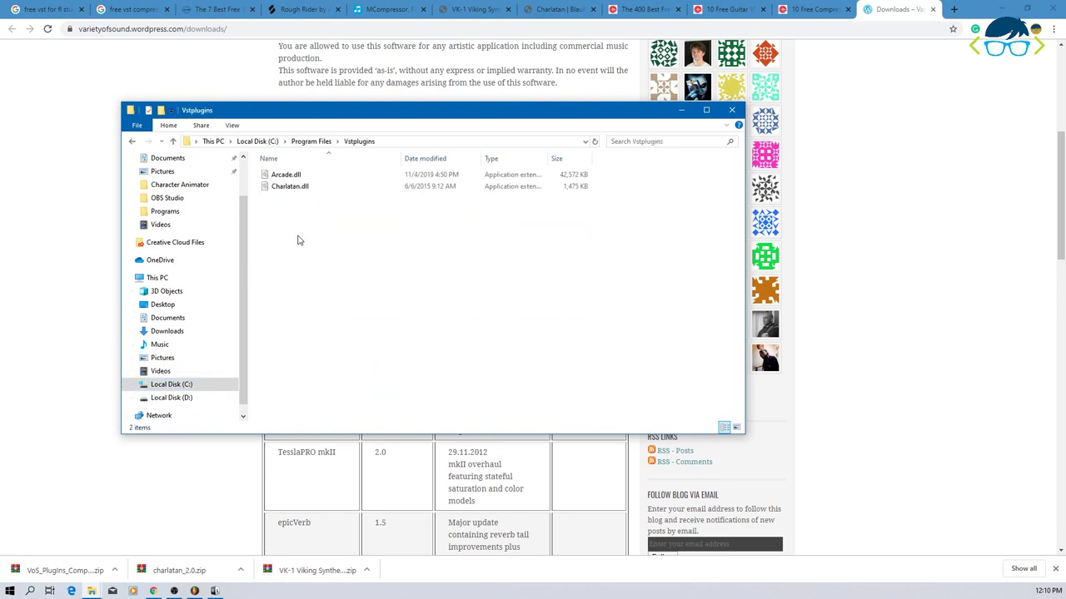
pyautogui.rightClick(297, 240)
pyautogui.click(342, 313)
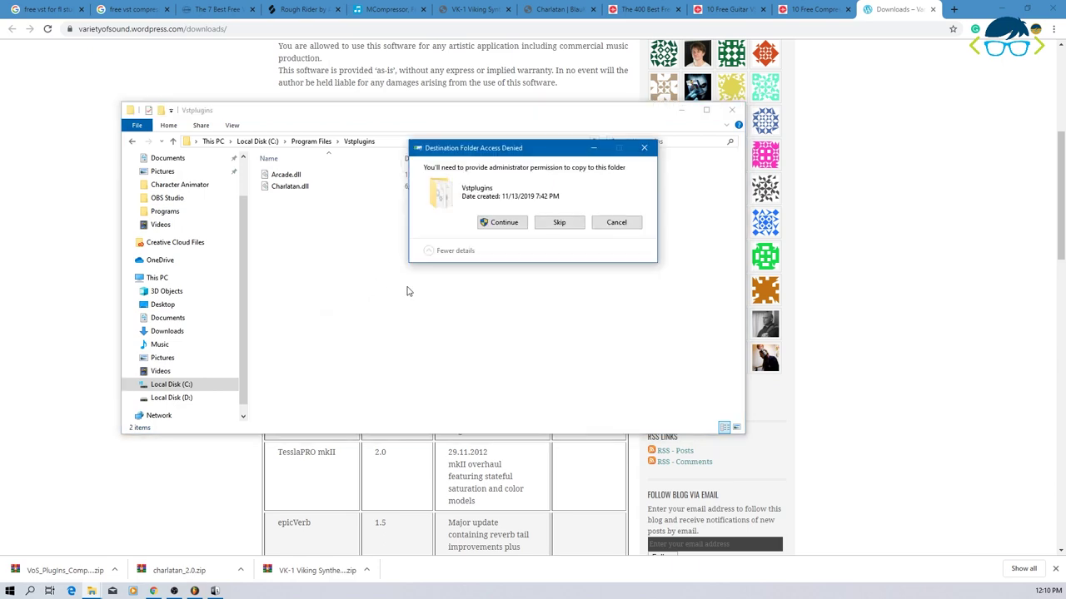
pyautogui.click(498, 223)
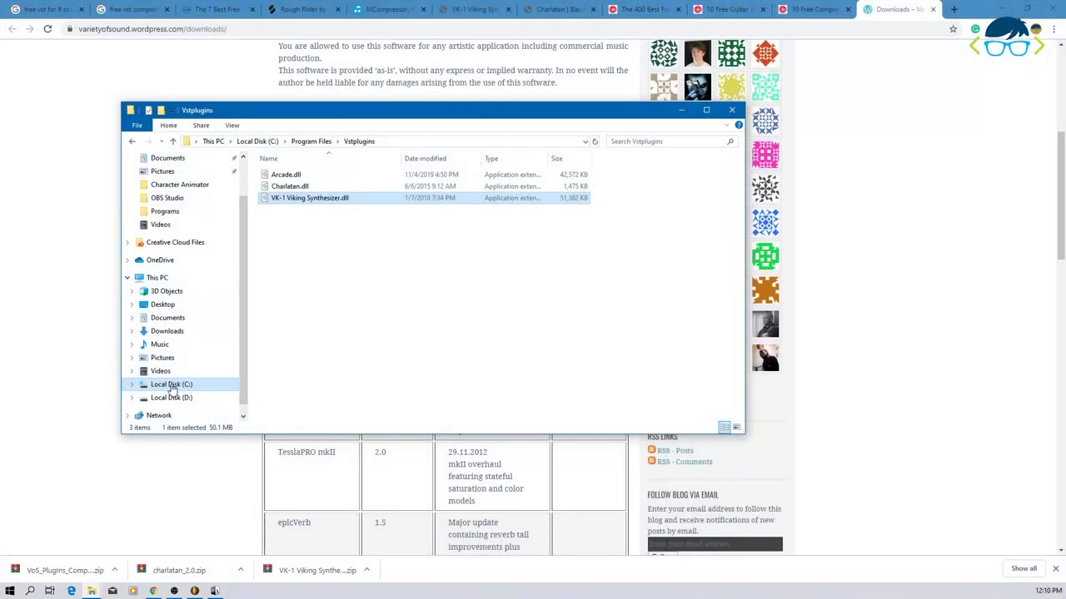
# Paste VK-1 Viking Synthesizer.dll into the Plugins\VST folder of FL Studio 20 inside C:\Program Files (x86)\Image-Line.
pyautogui.click(171, 384)
pyautogui.doubleClick(323, 213)
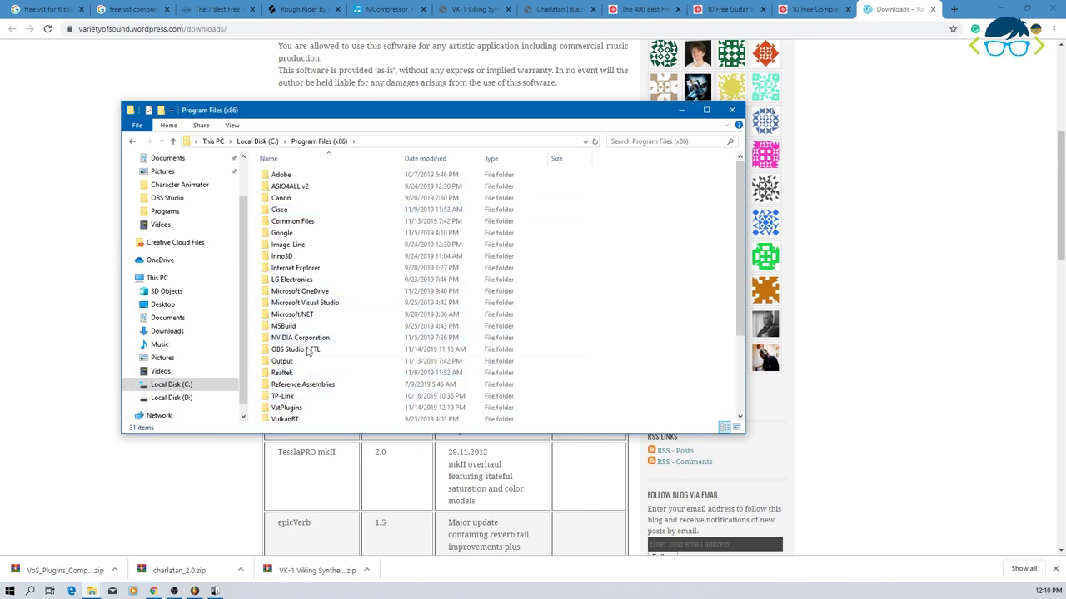
pyautogui.doubleClick(305, 245)
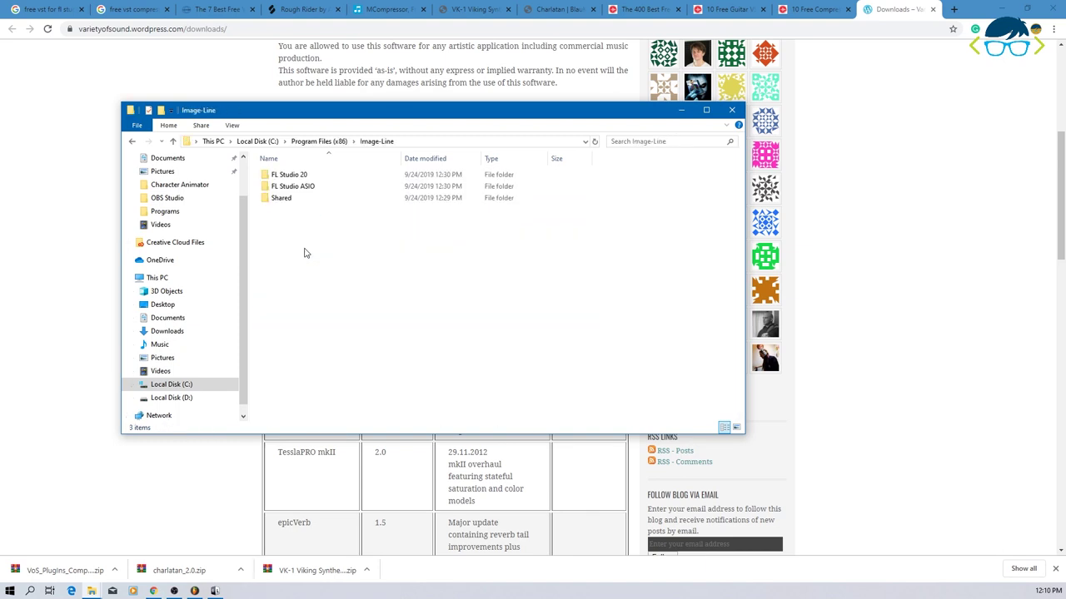
pyautogui.doubleClick(304, 176)
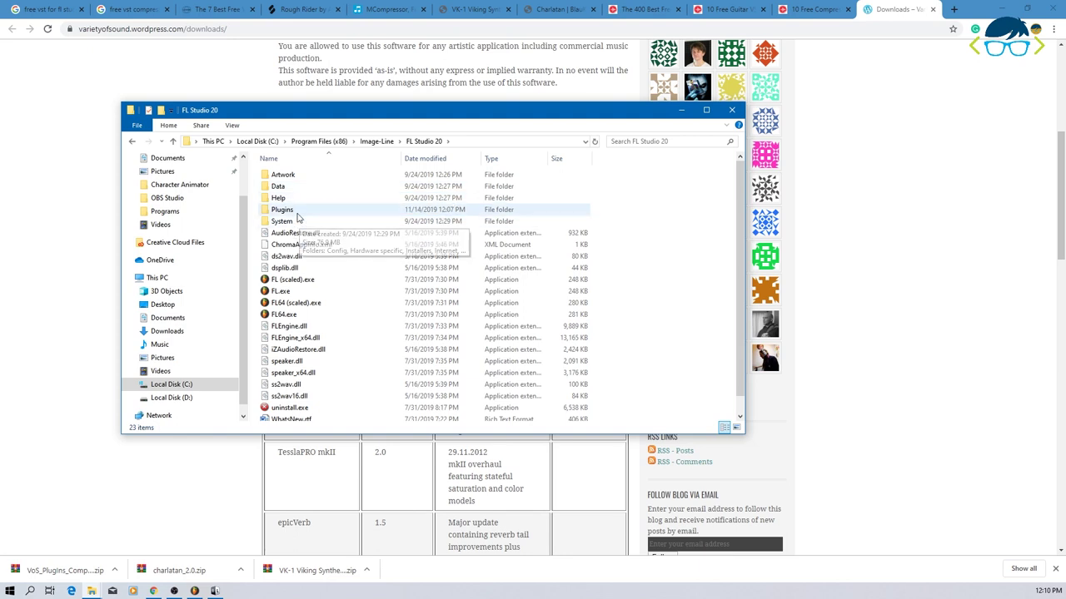
pyautogui.doubleClick(298, 214)
pyautogui.doubleClick(301, 185)
pyautogui.rightClick(300, 224)
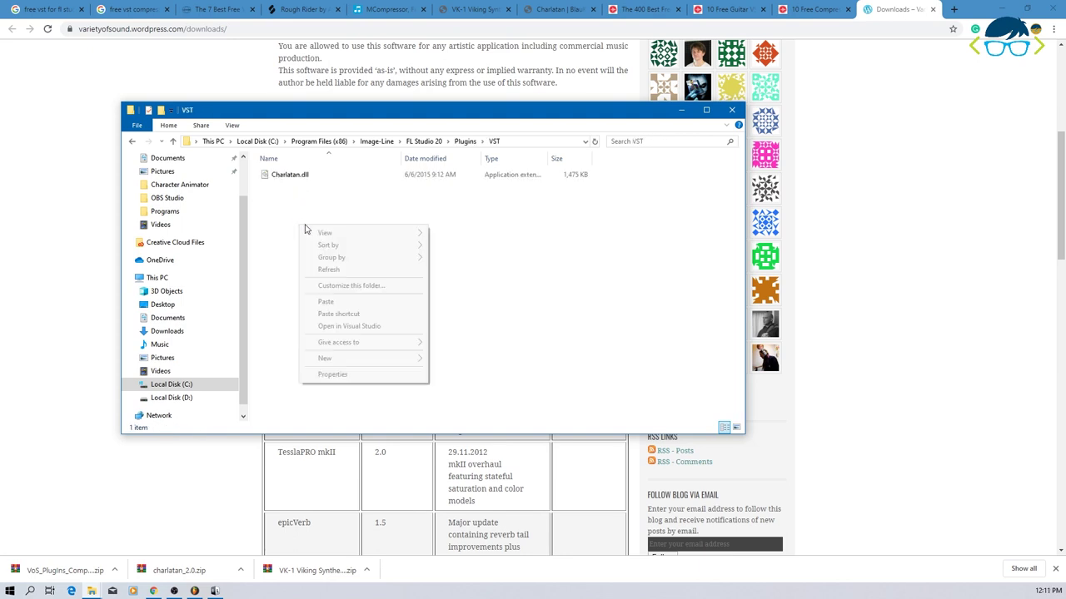
pyautogui.click(348, 304)
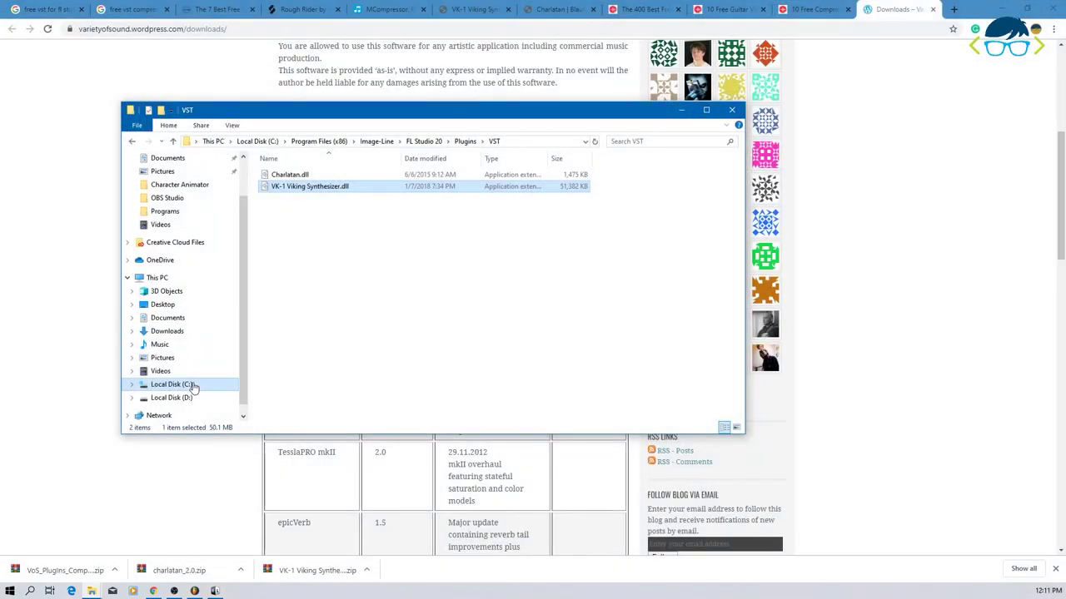
# Paste VK-1 Viking Synthesizer.dll into C:\Program Files (x86)\Common Files\VST3 with administrator permission and return to the C: drive.
pyautogui.click(185, 384)
pyautogui.doubleClick(300, 209)
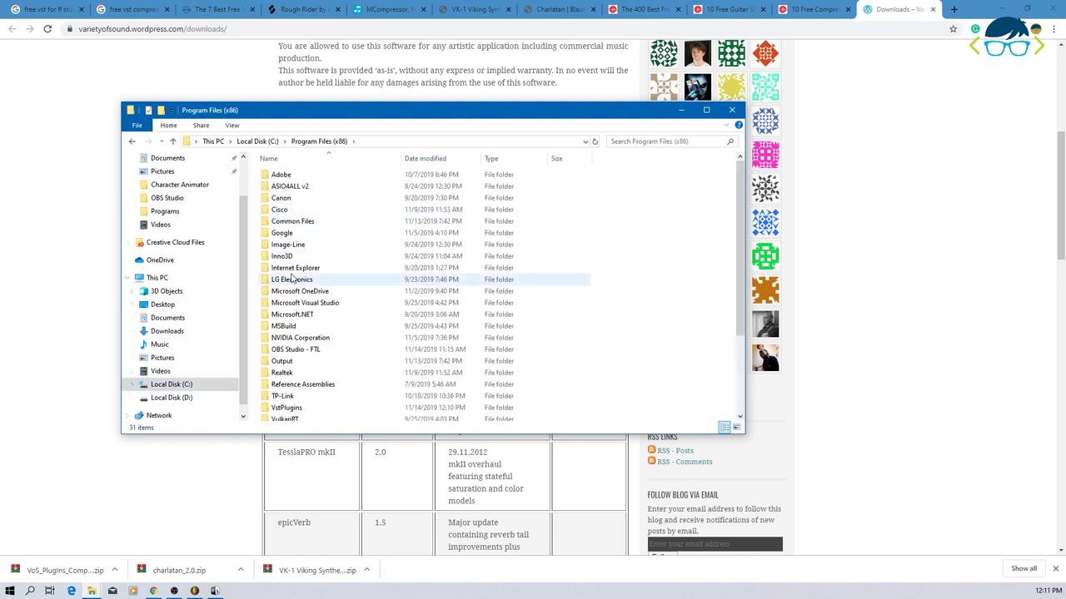
pyautogui.doubleClick(302, 221)
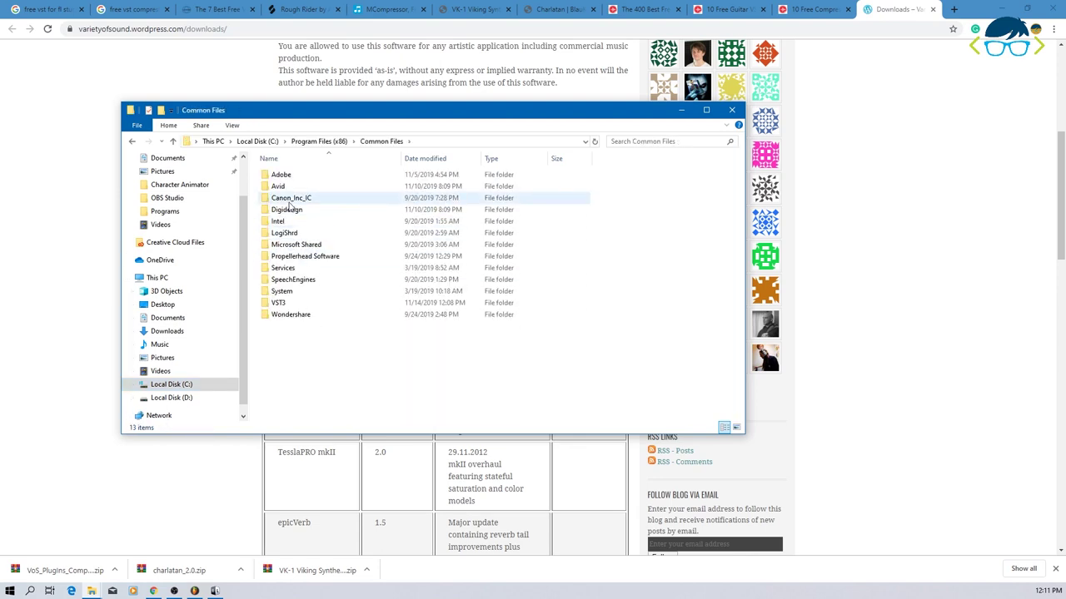
pyautogui.doubleClick(283, 303)
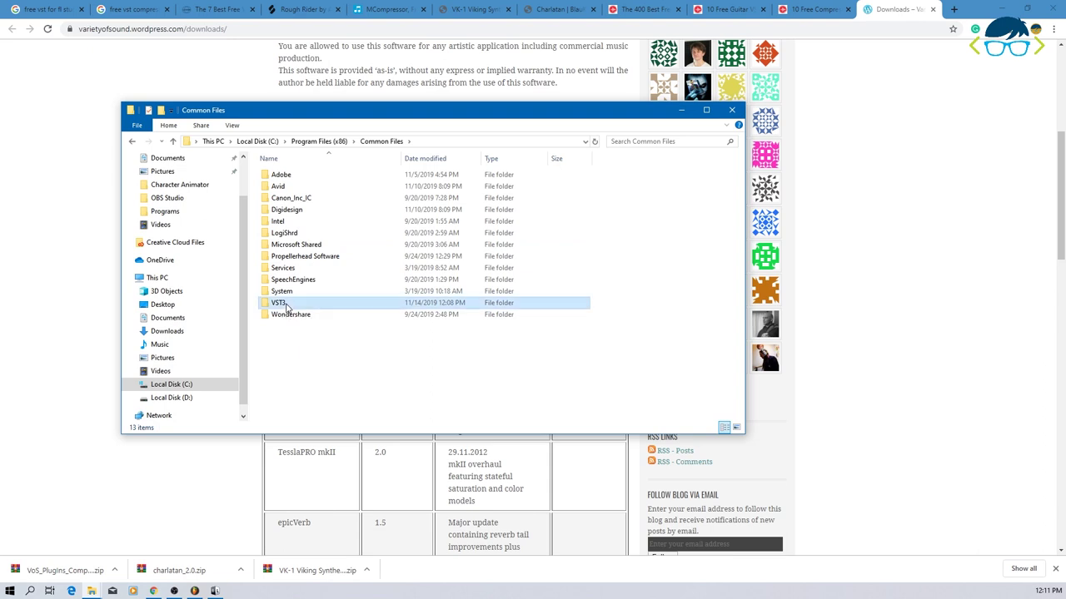
pyautogui.rightClick(290, 293)
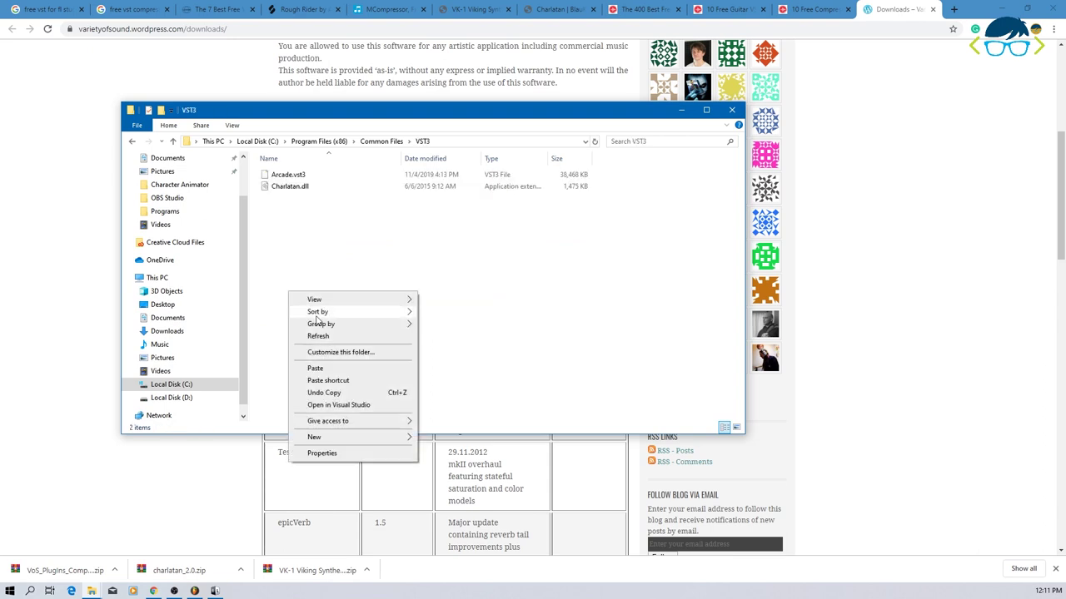
pyautogui.click(323, 371)
pyautogui.click(504, 222)
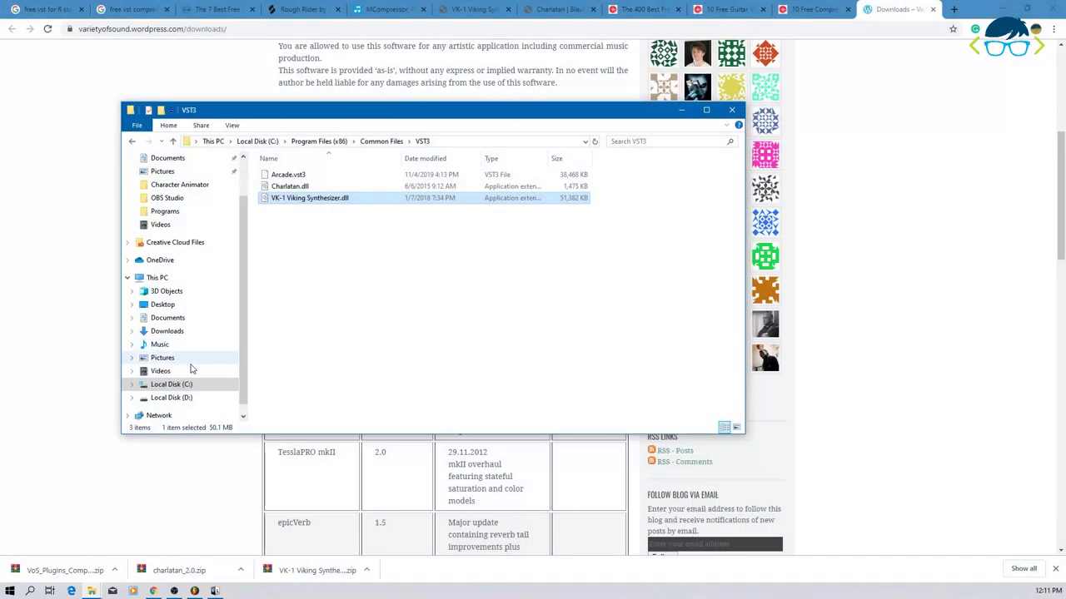
pyautogui.click(162, 384)
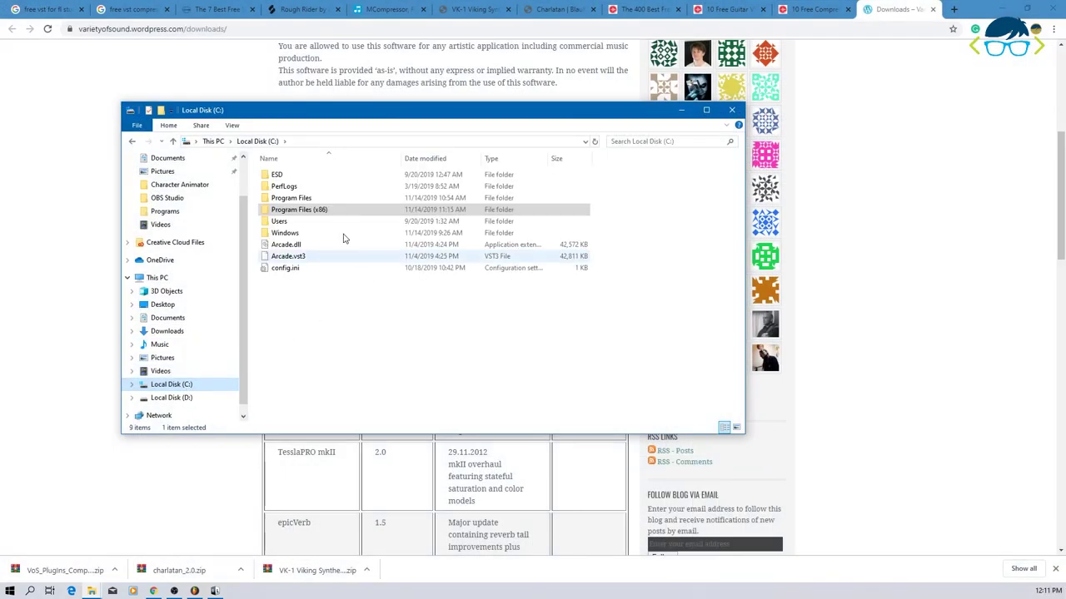
# Paste VK-1 Viking Synthesizer.dll into C:\Program Files\Common Files\VST3 with administrator permission.
pyautogui.doubleClick(293, 198)
pyautogui.doubleClick(290, 210)
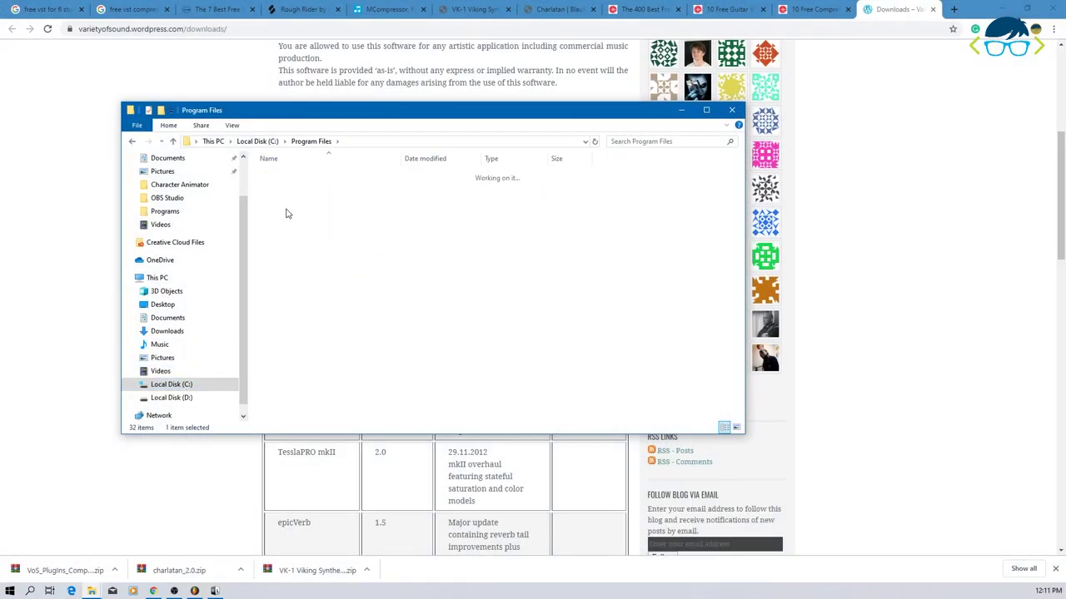
pyautogui.doubleClick(283, 281)
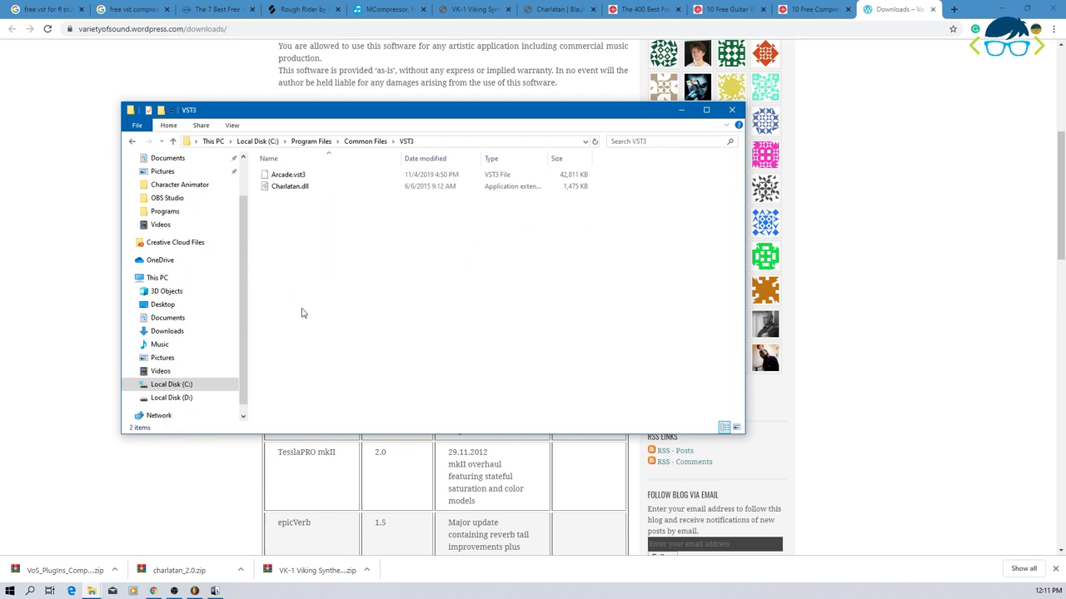
pyautogui.rightClick(303, 310)
pyautogui.click(335, 386)
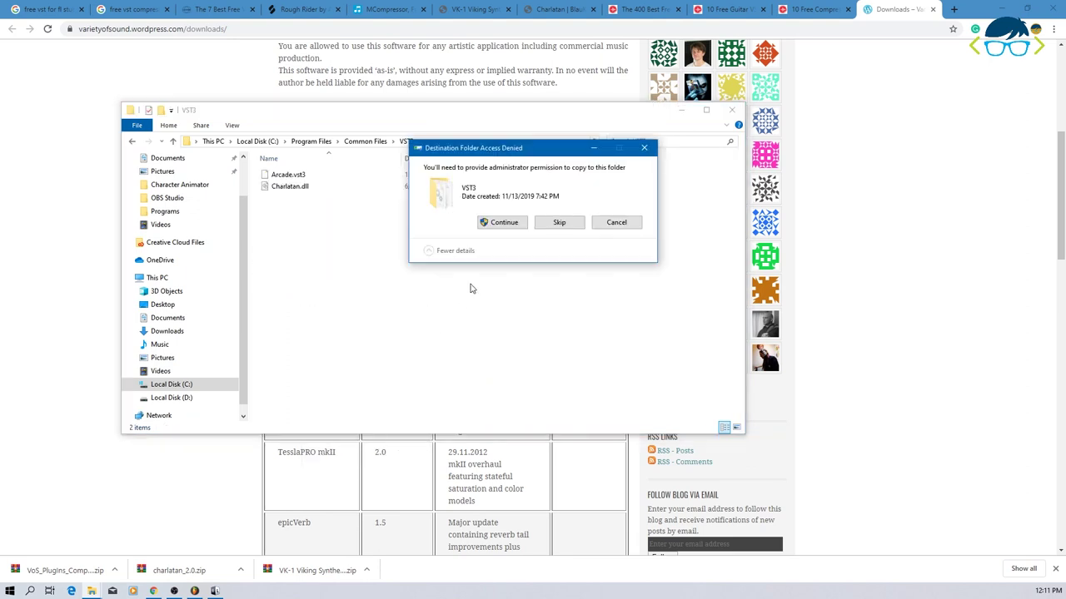
pyautogui.click(508, 228)
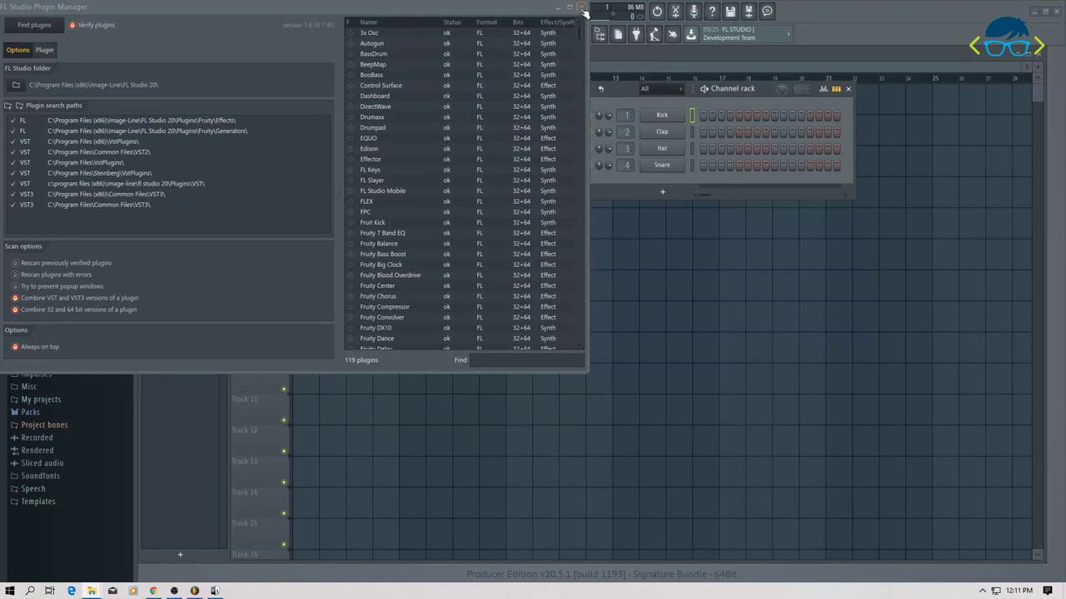
# Switch to FL Studio, close its plugin manager and exit the program.
pyautogui.click(582, 9)
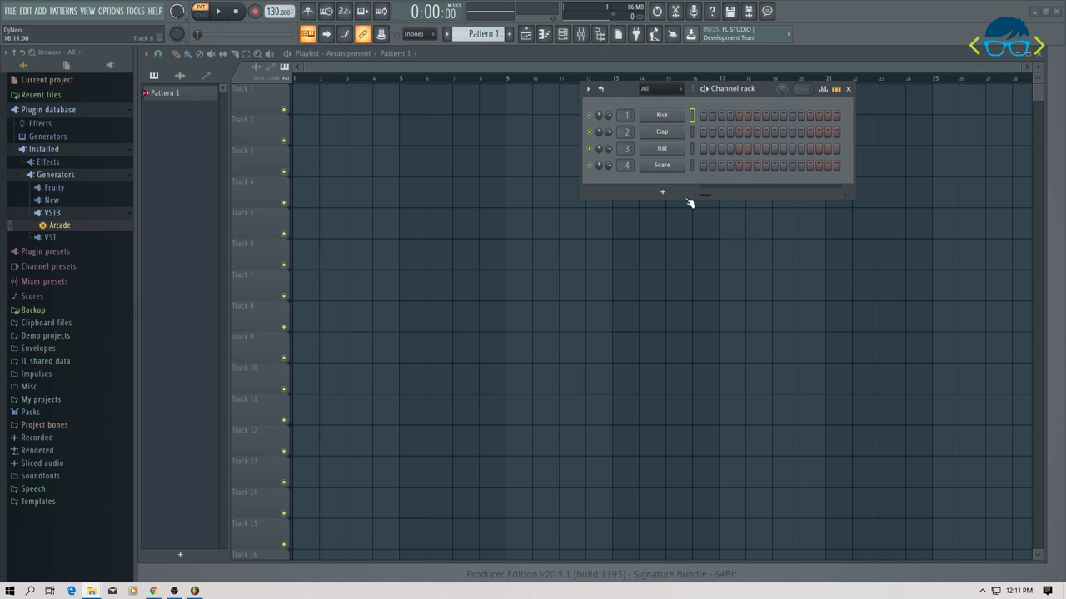
pyautogui.click(1057, 11)
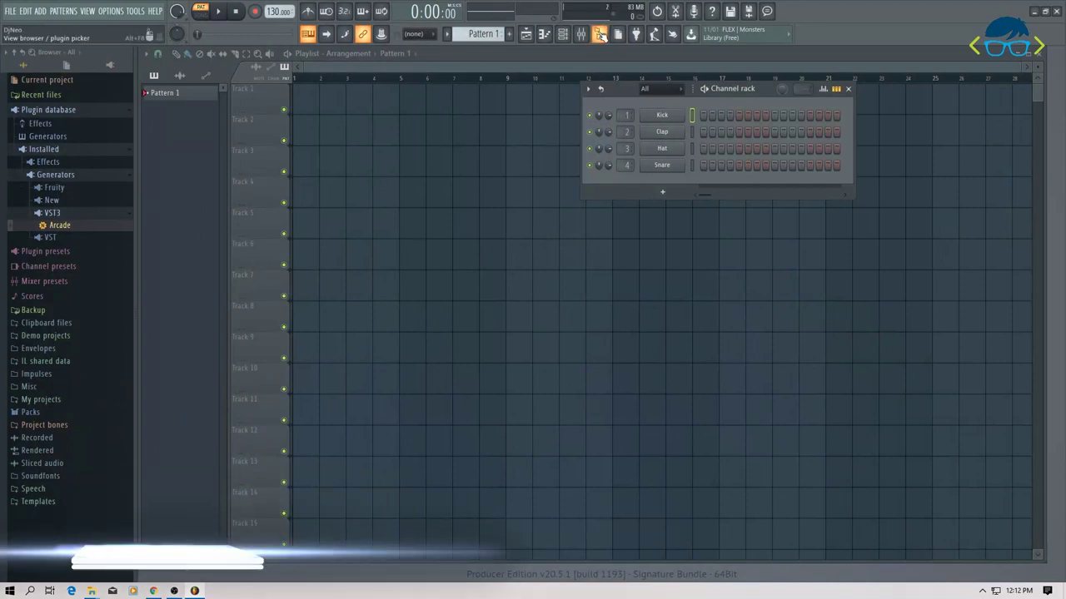
# Refresh the FL Studio browser and examine the installed generators and effects for the newly copied plugins.
pyautogui.click(600, 34)
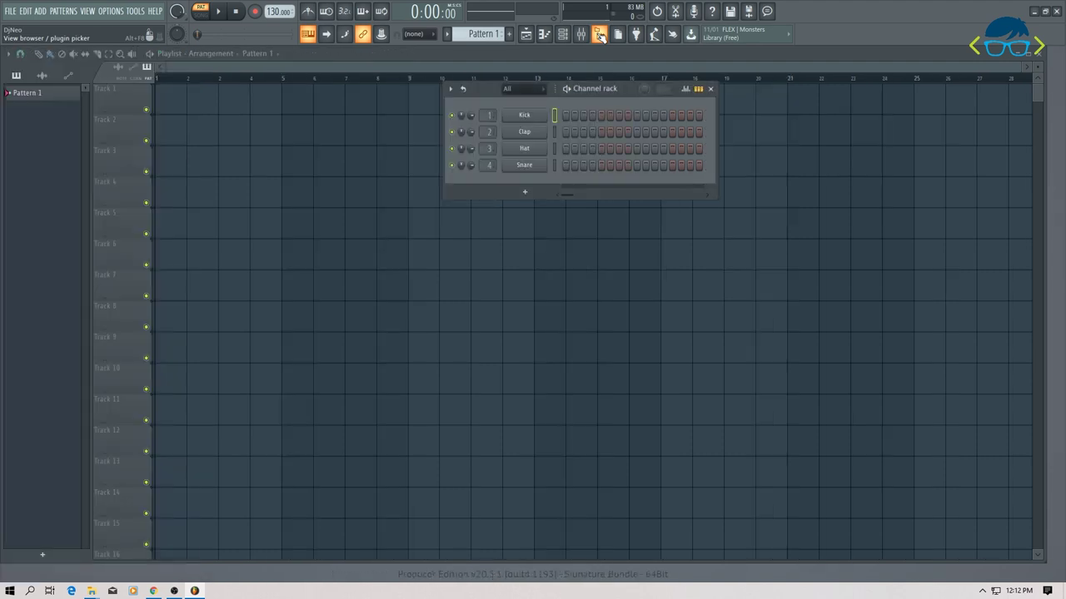
pyautogui.click(600, 35)
pyautogui.click(599, 35)
pyautogui.click(599, 35)
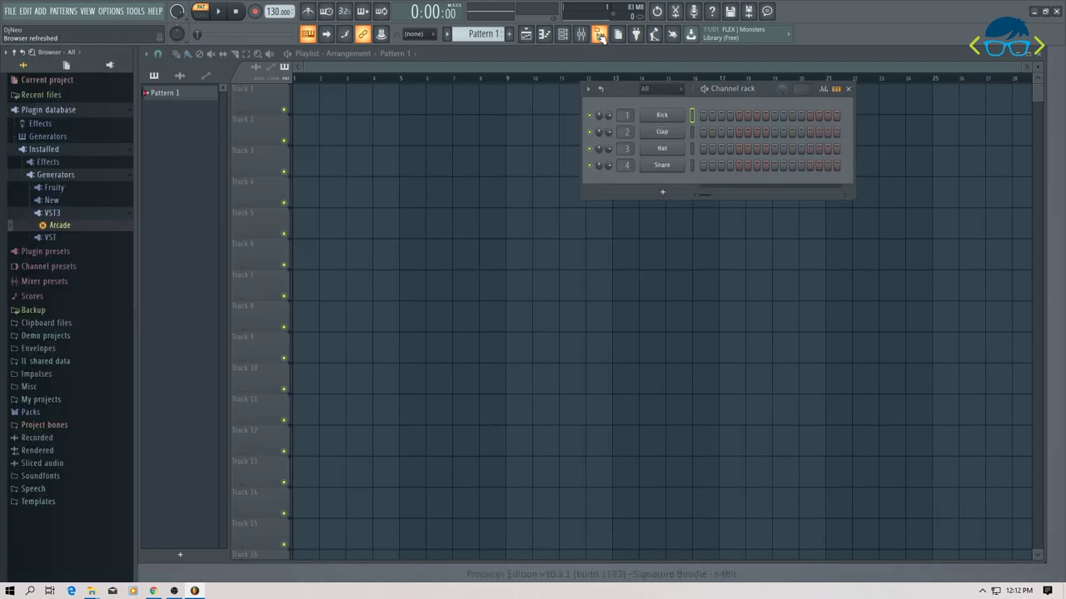
pyautogui.click(39, 213)
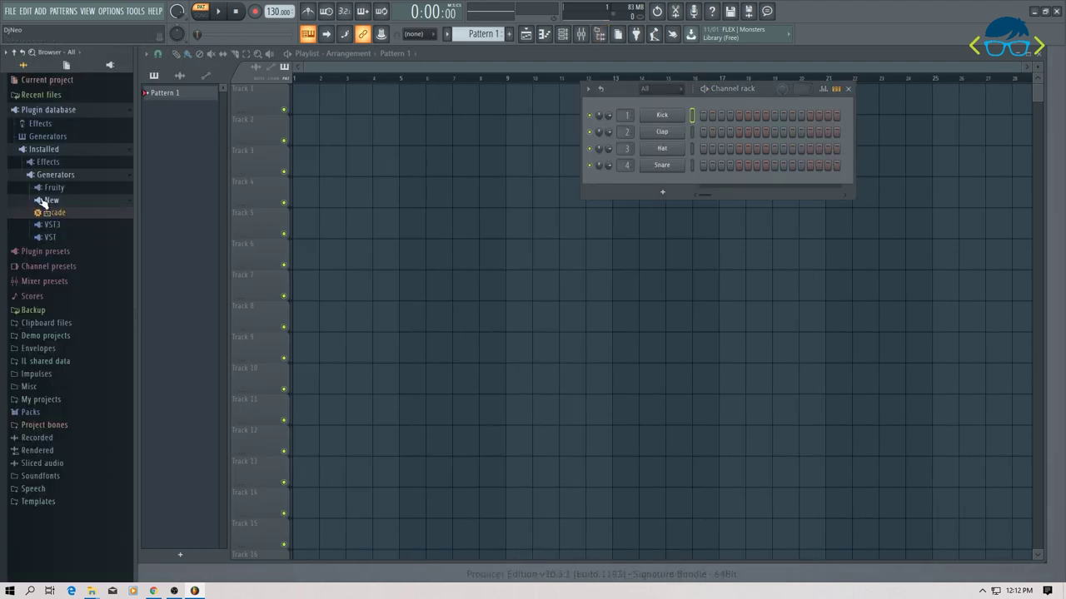
pyautogui.click(55, 188)
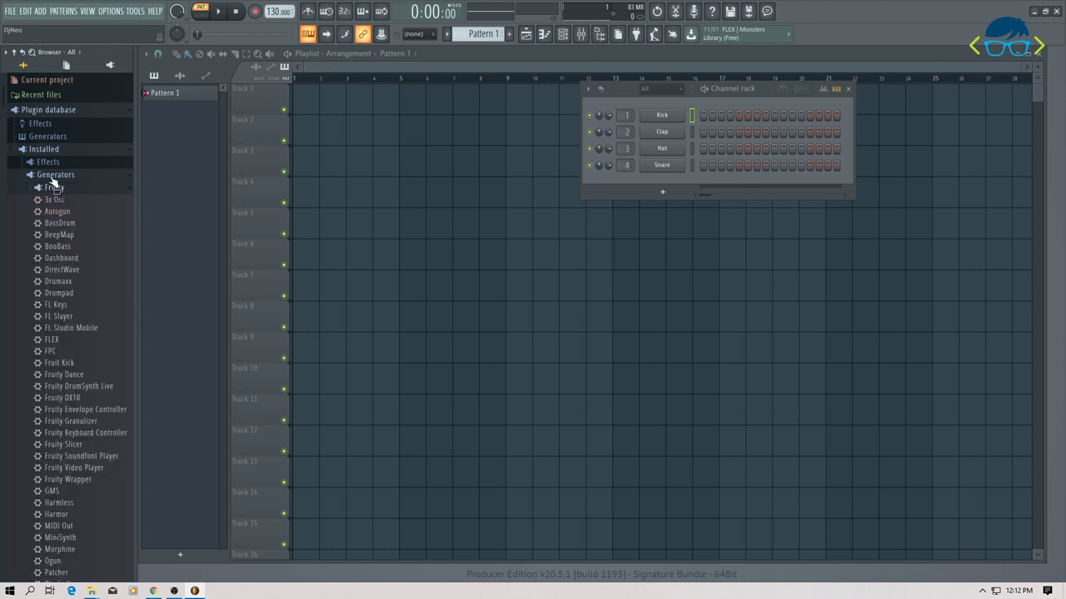
pyautogui.click(48, 174)
pyautogui.click(47, 163)
pyautogui.click(47, 162)
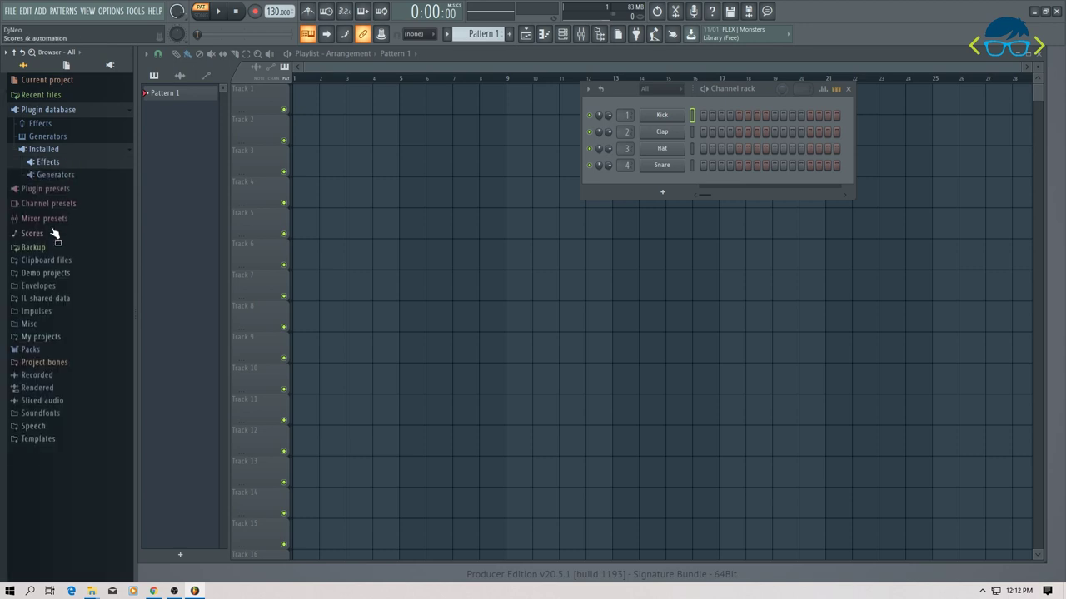
# Open the plugin manager from the full generator list, scan for new plugins, review the results and close the manager.
pyautogui.click(663, 196)
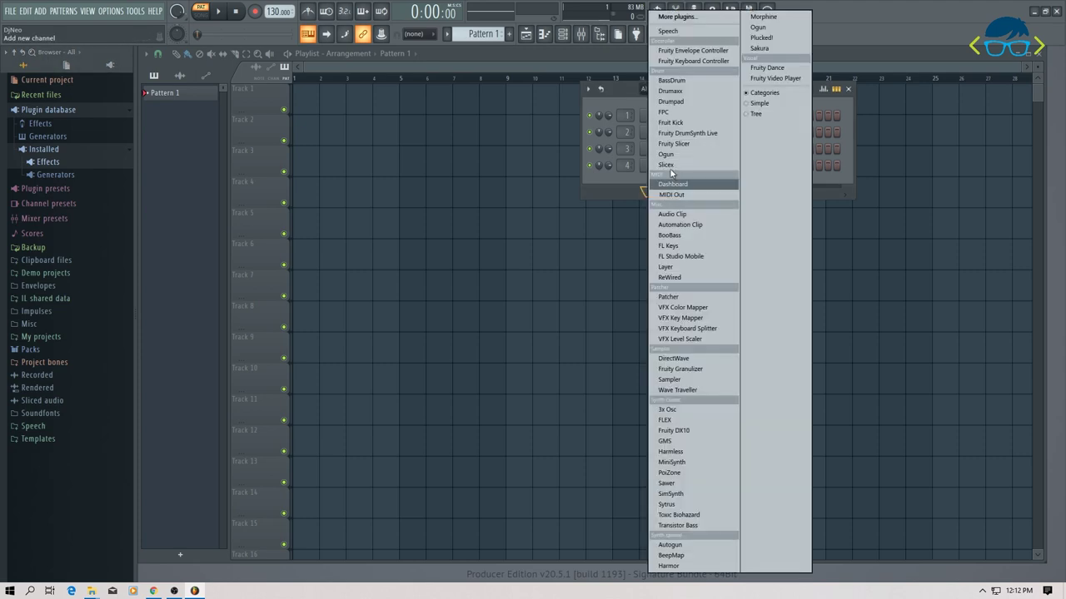
pyautogui.click(683, 15)
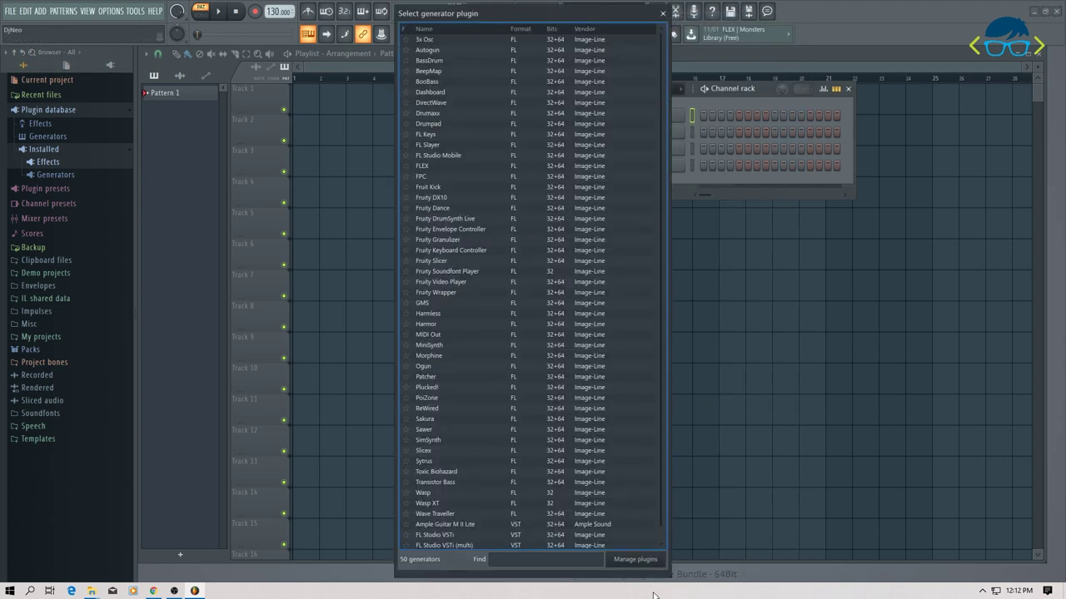
pyautogui.scroll(-1, 620, 402)
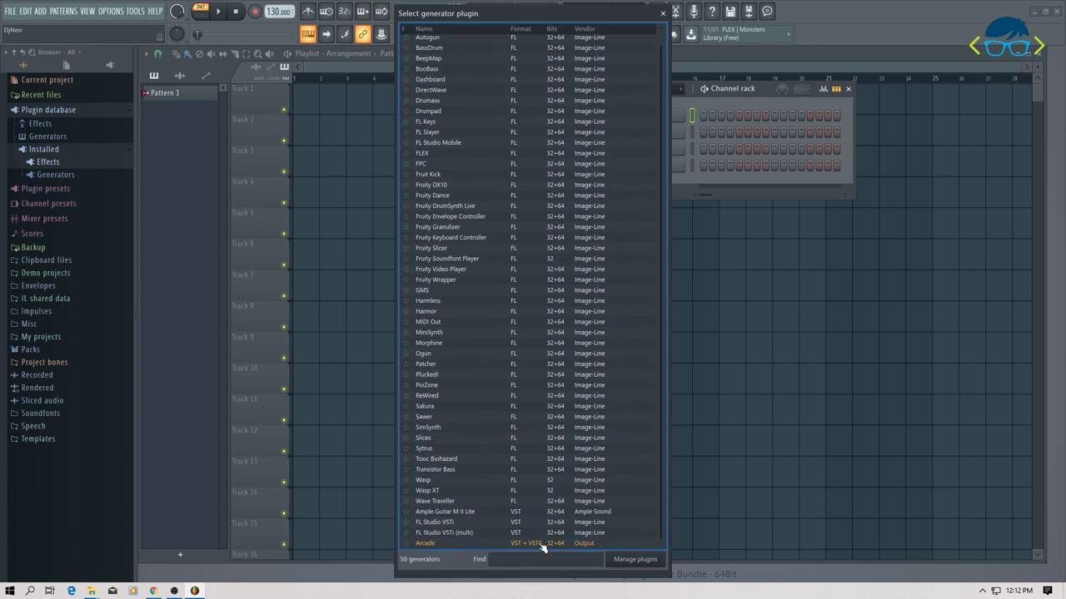
pyautogui.click(633, 559)
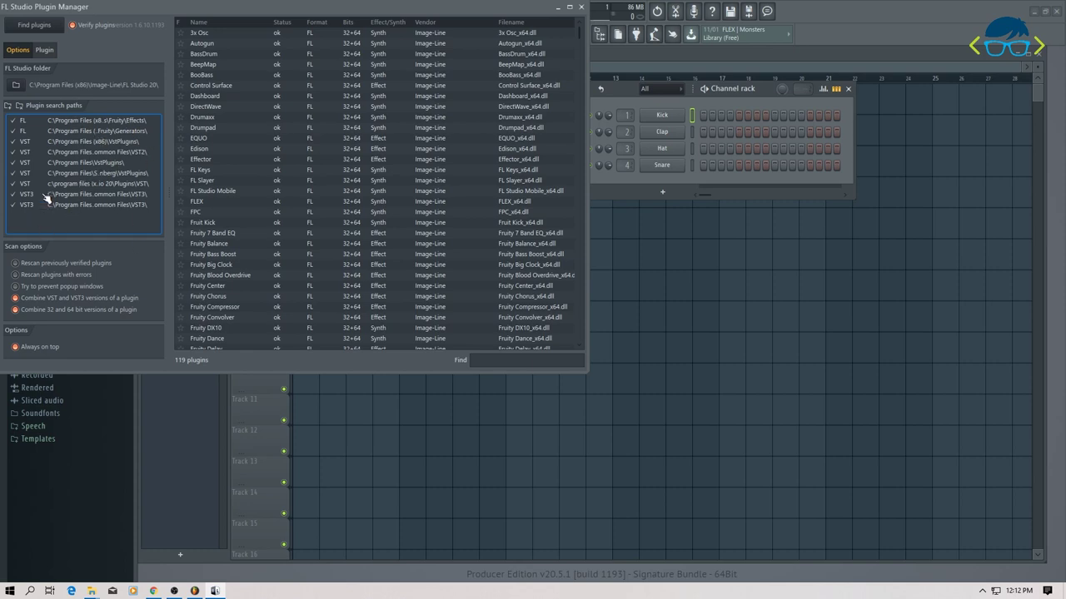
pyautogui.click(47, 28)
pyautogui.scroll(-5, 287, 129)
pyautogui.scroll(5, 287, 132)
pyautogui.scroll(-15, 287, 133)
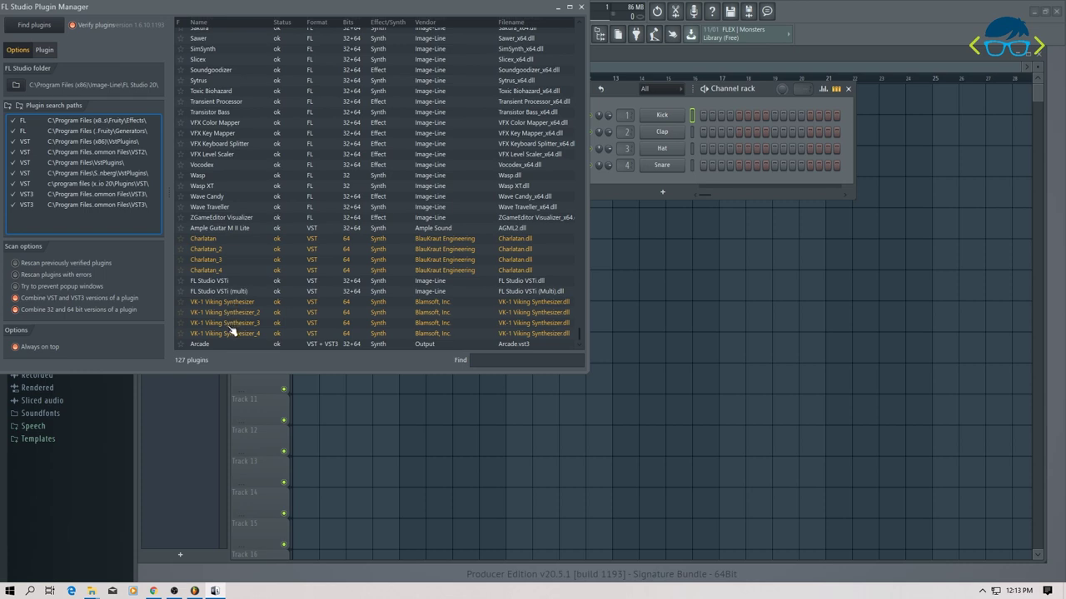
pyautogui.click(582, 7)
# Expand the VST group of the installed generators in the plugin database.
pyautogui.click(37, 150)
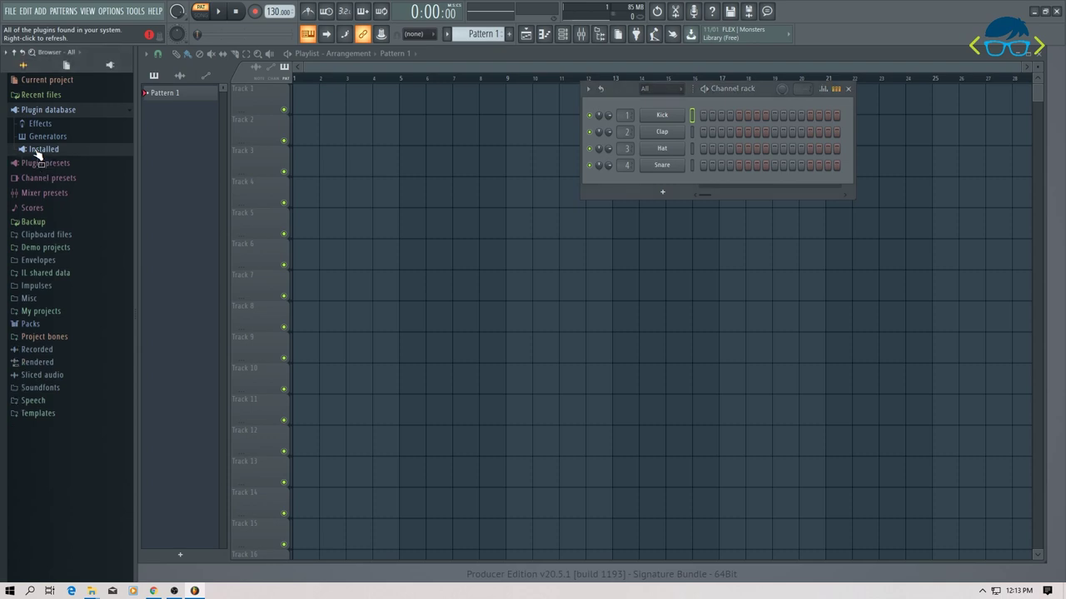
pyautogui.click(37, 150)
pyautogui.click(48, 174)
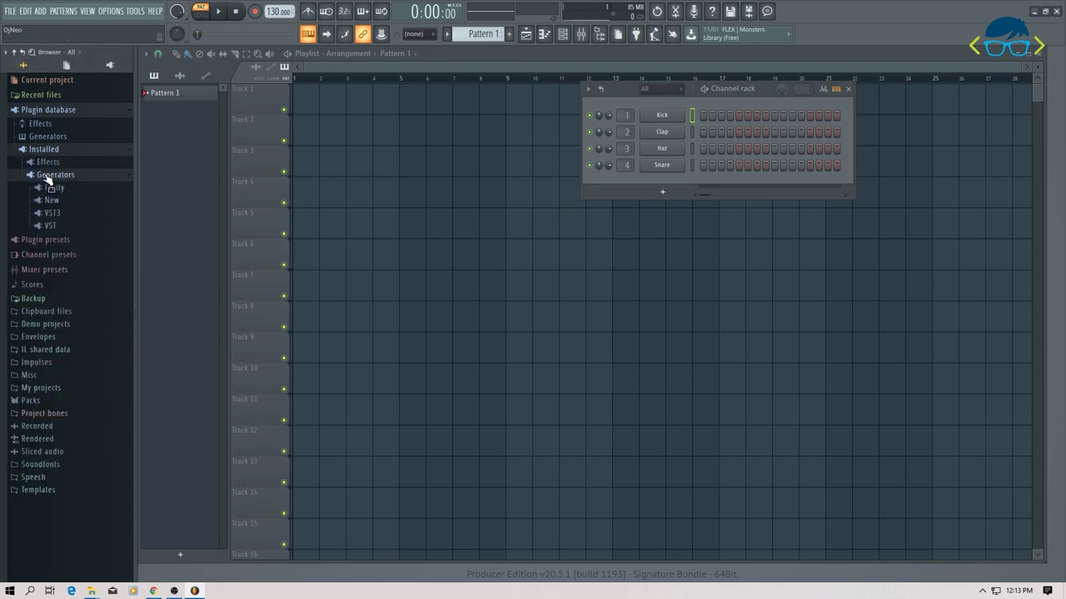
pyautogui.click(50, 226)
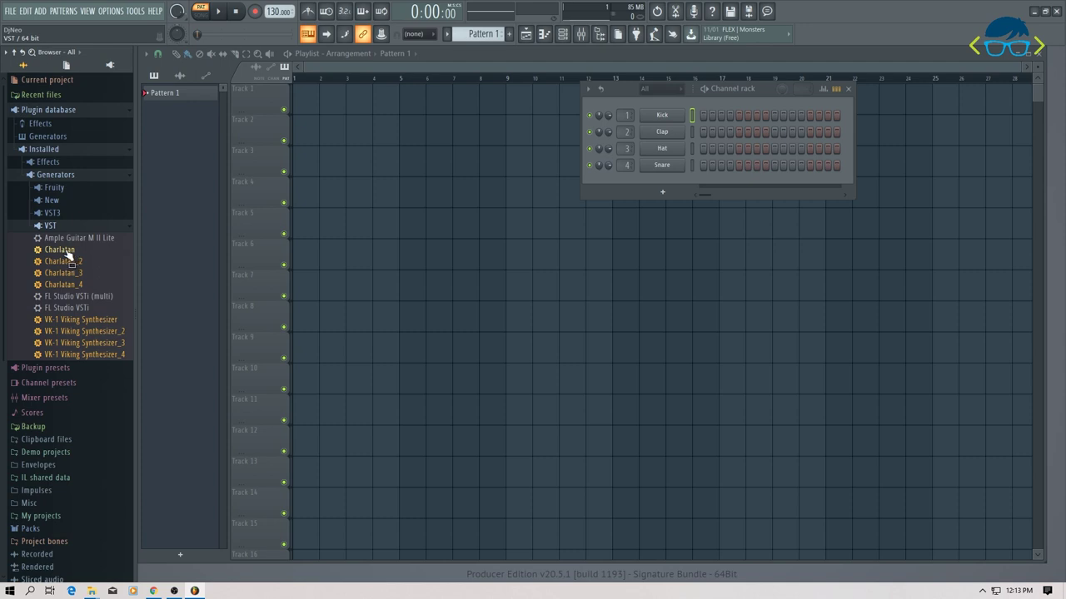
# Add Charlatan as a new channel in the channel rack and route it to mixer track 5.
pyautogui.click(664, 193)
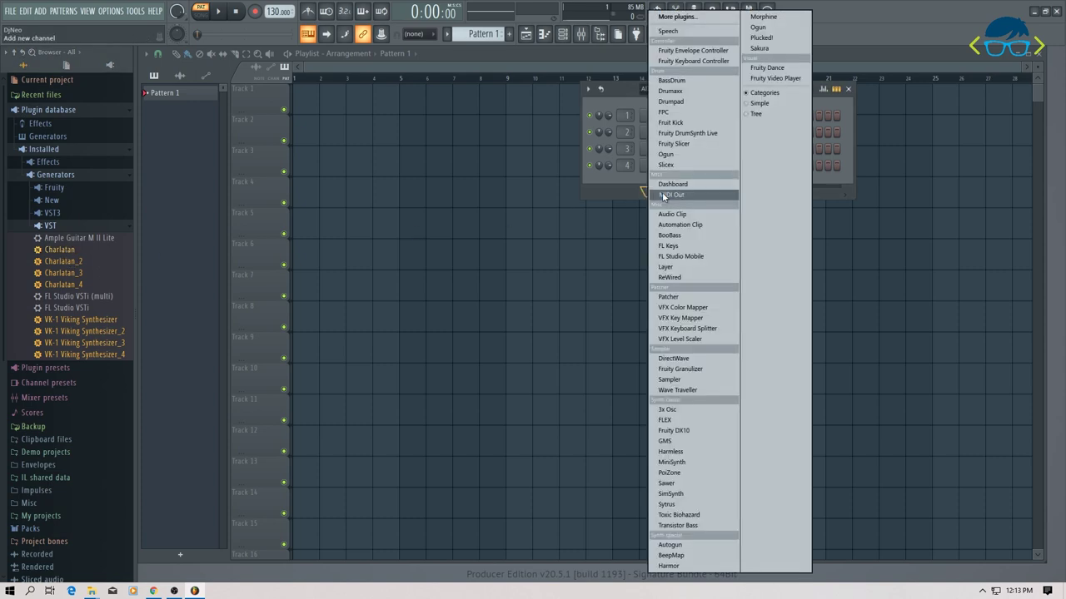
pyautogui.click(613, 185)
pyautogui.moveTo(58, 250); pyautogui.dragTo(663, 185)
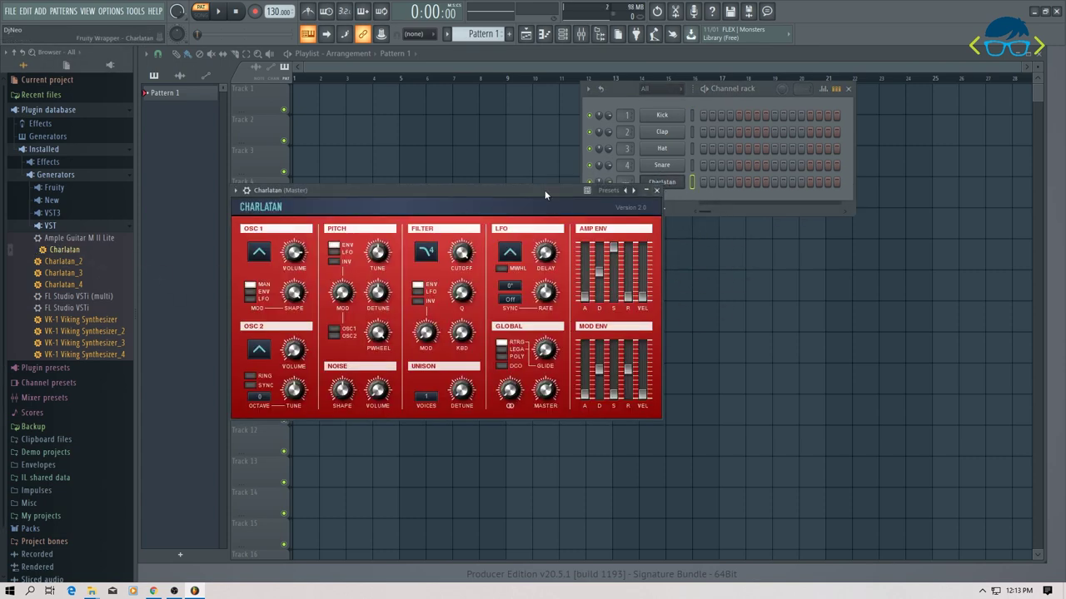
pyautogui.moveTo(546, 191); pyautogui.dragTo(670, 243)
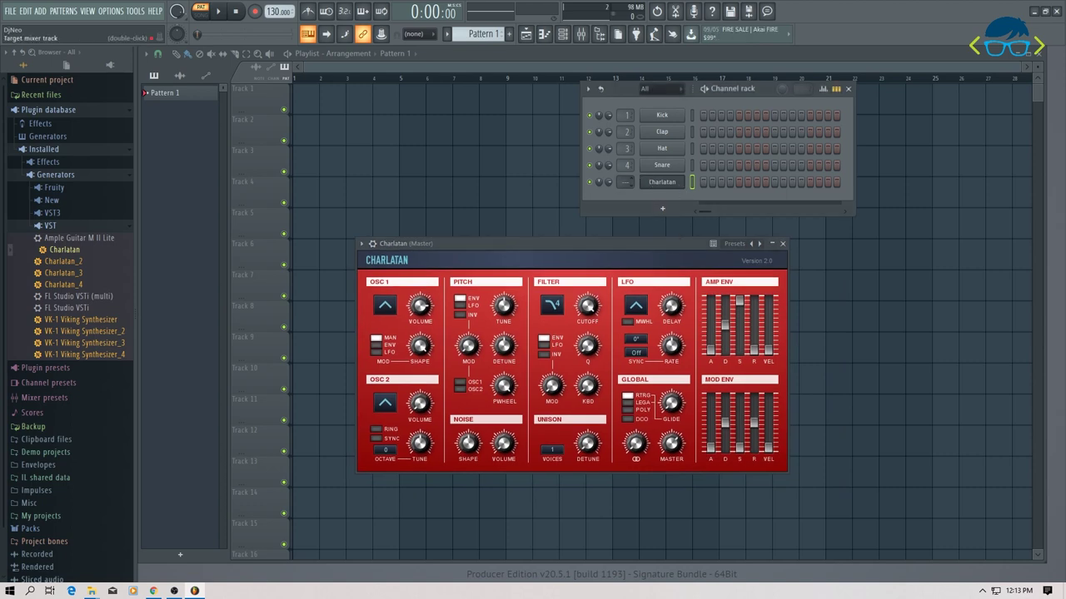
pyautogui.scroll(3, 625, 182)
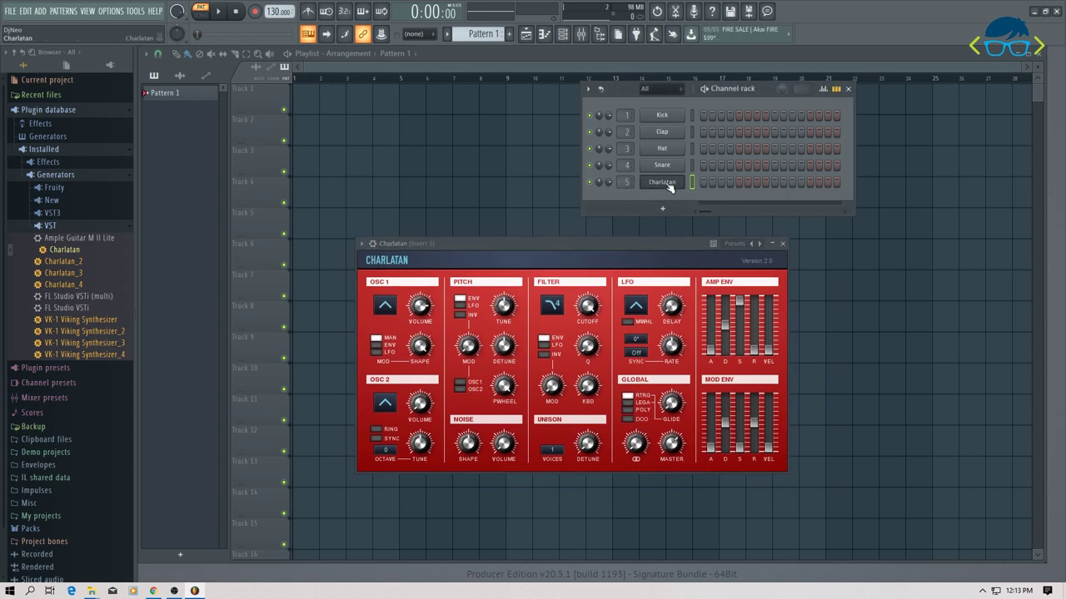
# Open the piano roll of the Charlatan channel, audition several keys and close the piano roll.
pyautogui.rightClick(666, 186)
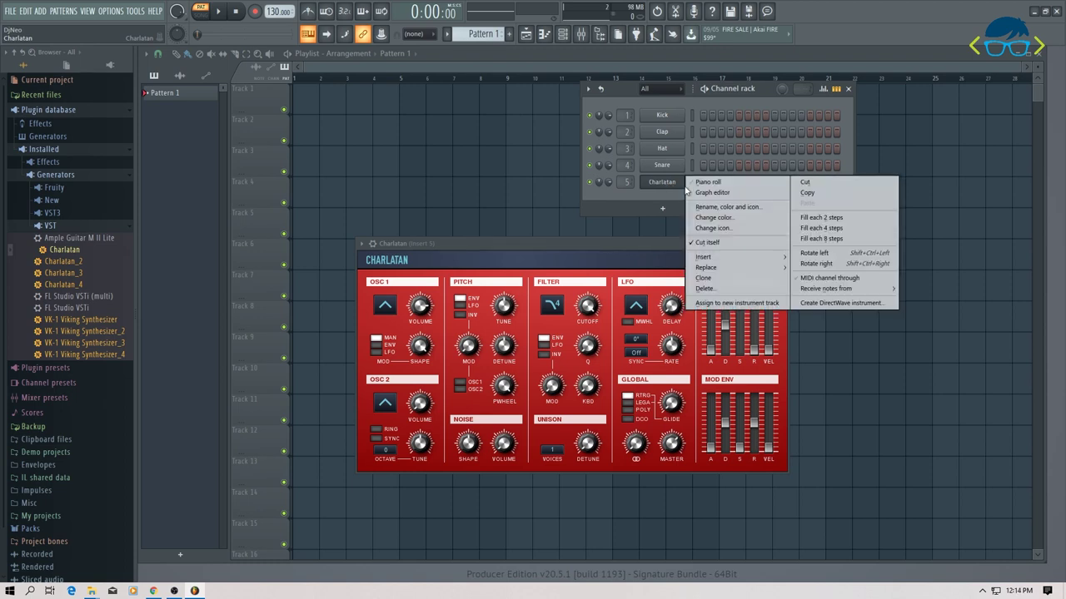
pyautogui.click(701, 182)
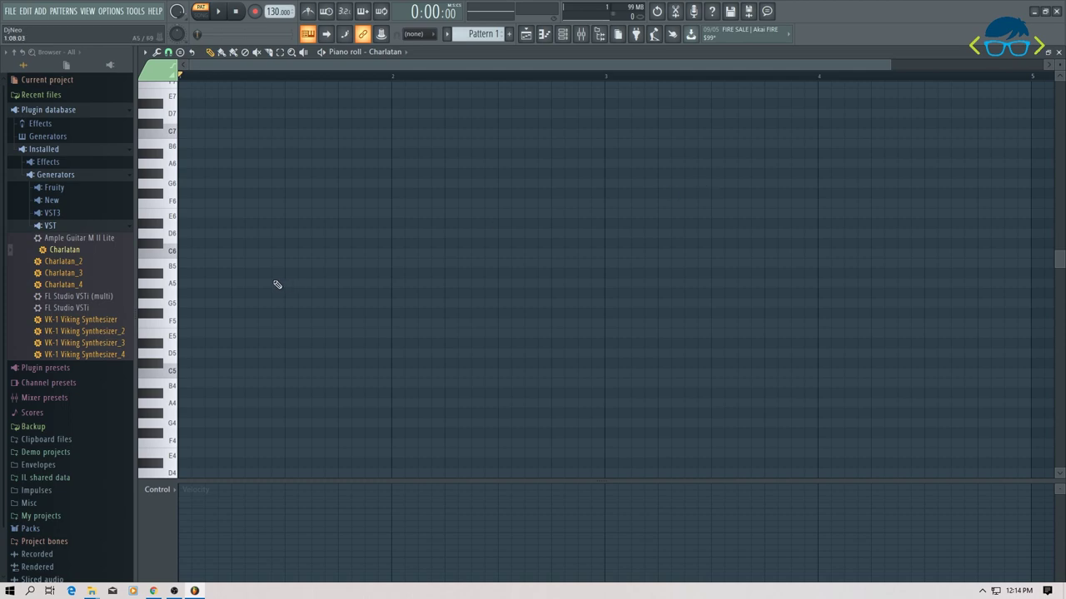
pyautogui.click(175, 252)
pyautogui.click(174, 234)
pyautogui.click(174, 404)
pyautogui.scroll(-3, 173, 415)
pyautogui.click(173, 416)
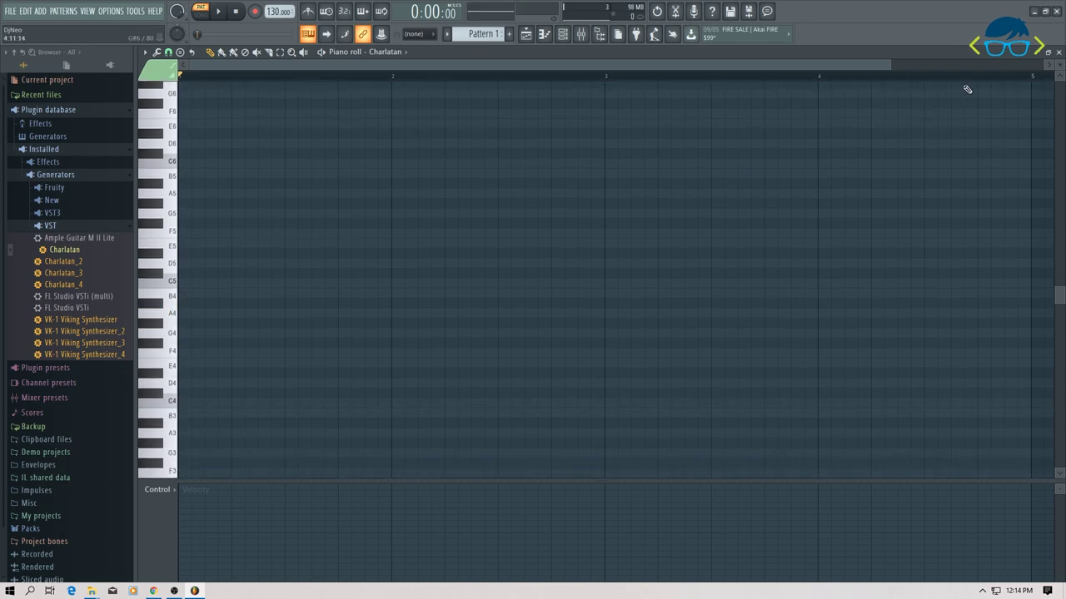
pyautogui.click(1059, 51)
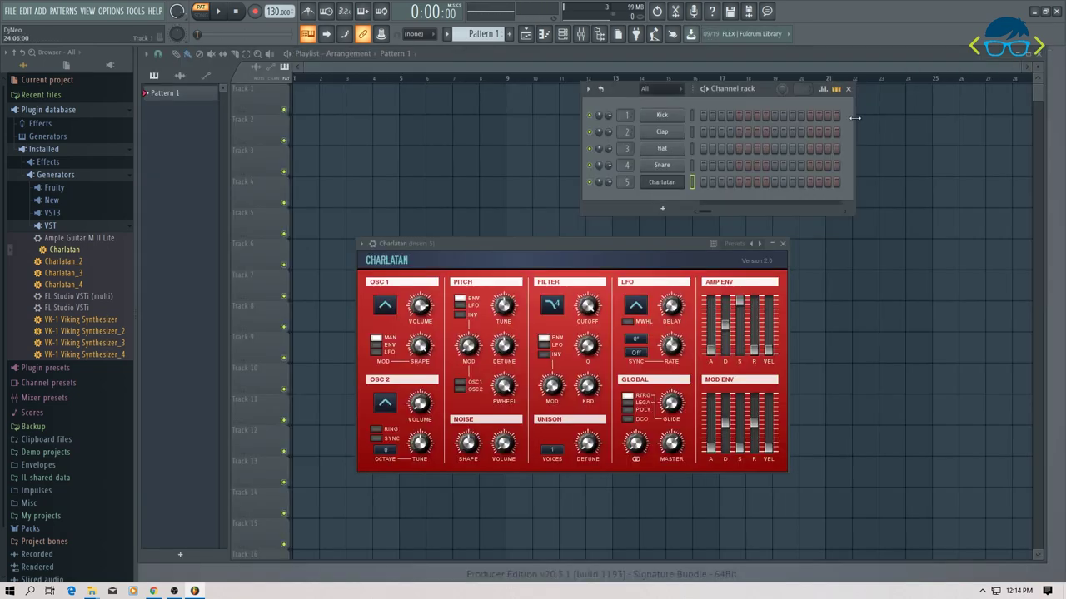
pyautogui.click(372, 243)
pyautogui.moveTo(383, 278)
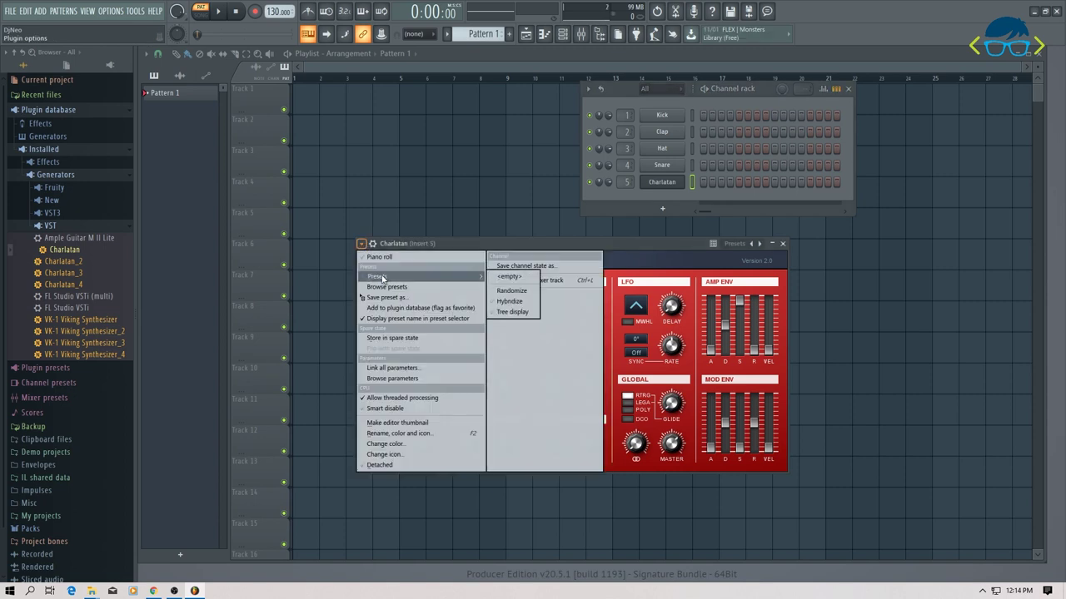
pyautogui.click(694, 265)
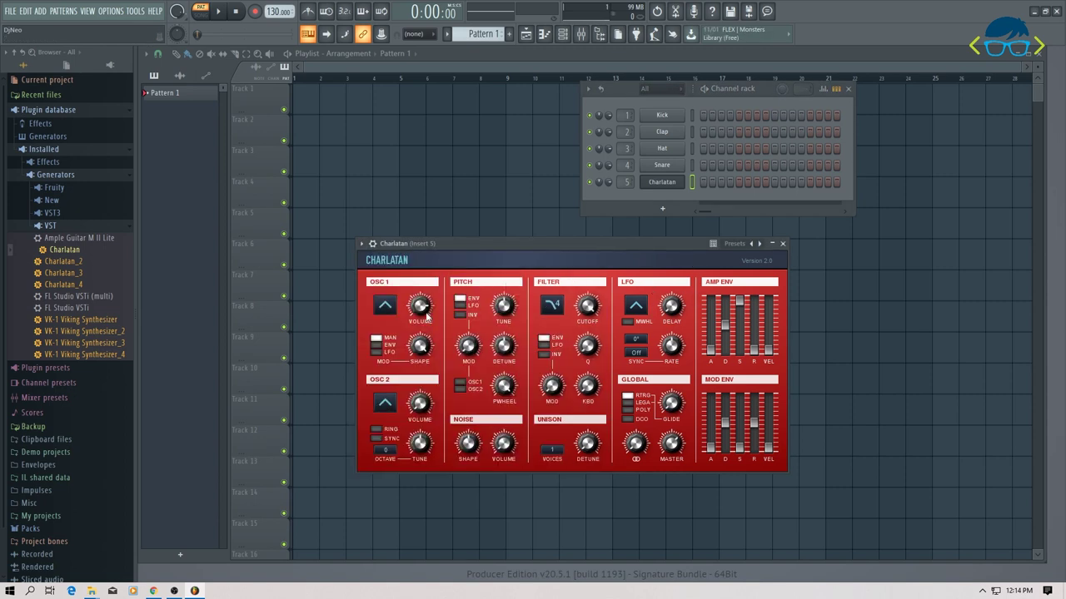
# Change Charlatan's OSC 1 waveform to pulse and set its shape modulation source to LFO.
pyautogui.click(385, 305)
pyautogui.click(385, 345)
pyautogui.moveTo(427, 307); pyautogui.dragTo(424, 319)
pyautogui.click(381, 352)
# Open Charlatan's piano roll in a smaller window beside the synth, audition the modified sound on several keys and close it.
pyautogui.rightClick(681, 180)
pyautogui.click(704, 182)
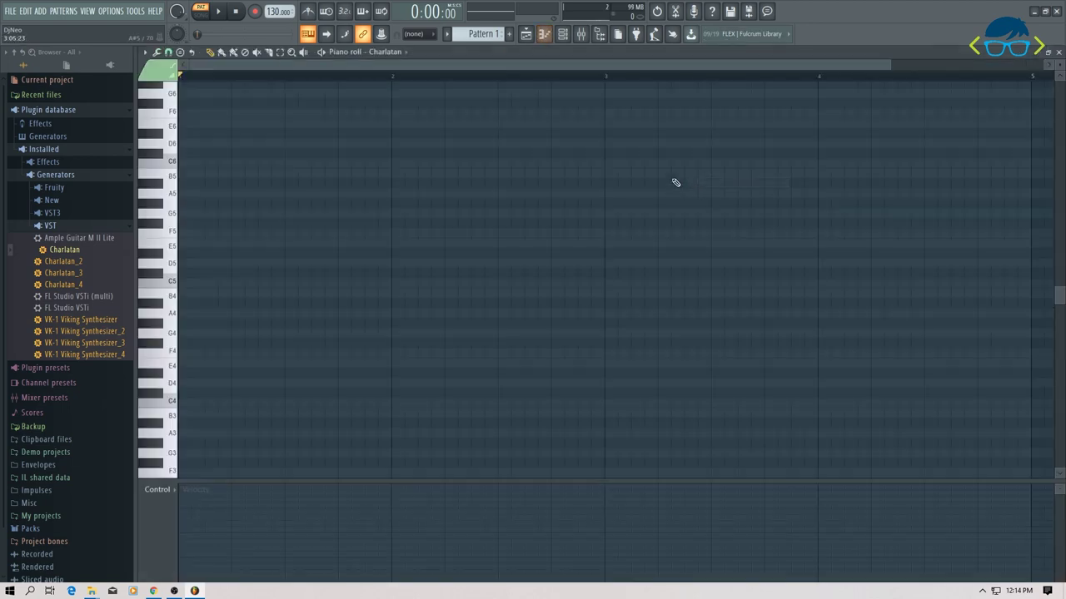
pyautogui.click(1042, 52)
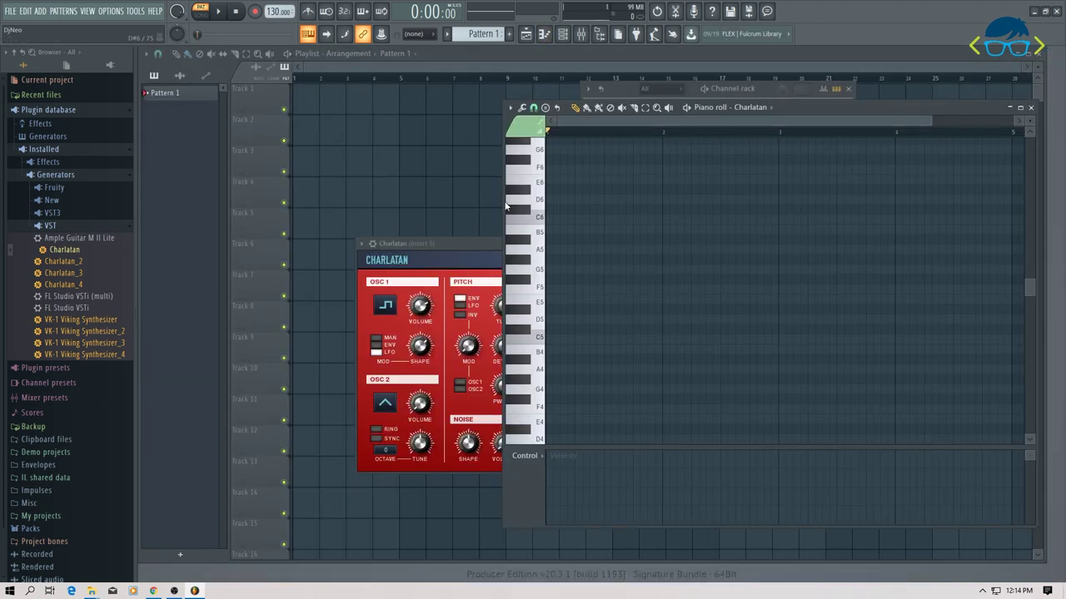
pyautogui.click(461, 245)
pyautogui.moveTo(535, 185); pyautogui.dragTo(538, 388)
pyautogui.click(460, 421)
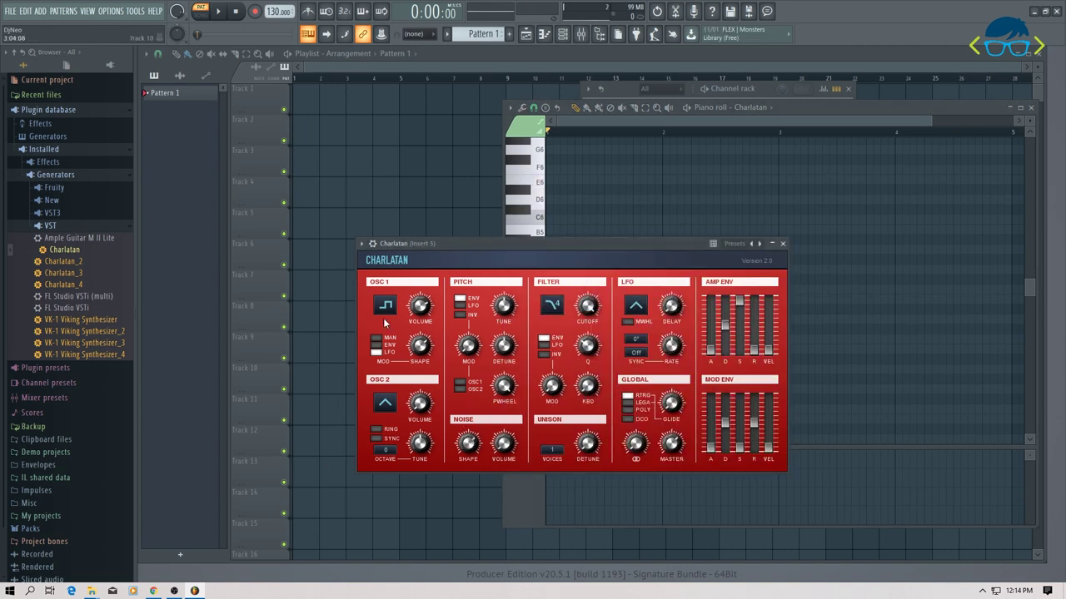
pyautogui.click(538, 200)
pyautogui.click(538, 231)
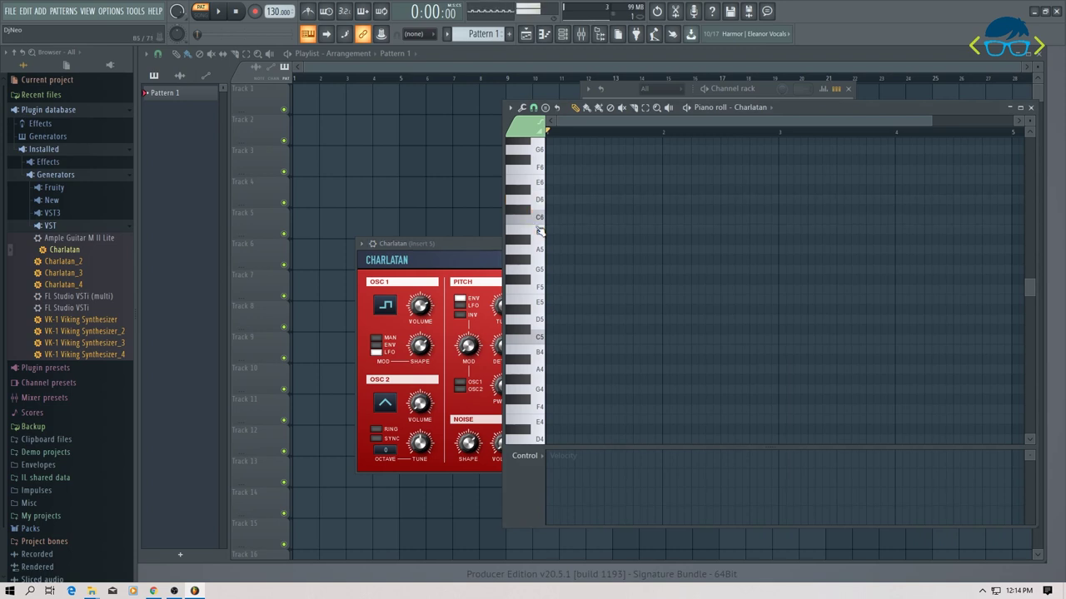
pyautogui.click(538, 231)
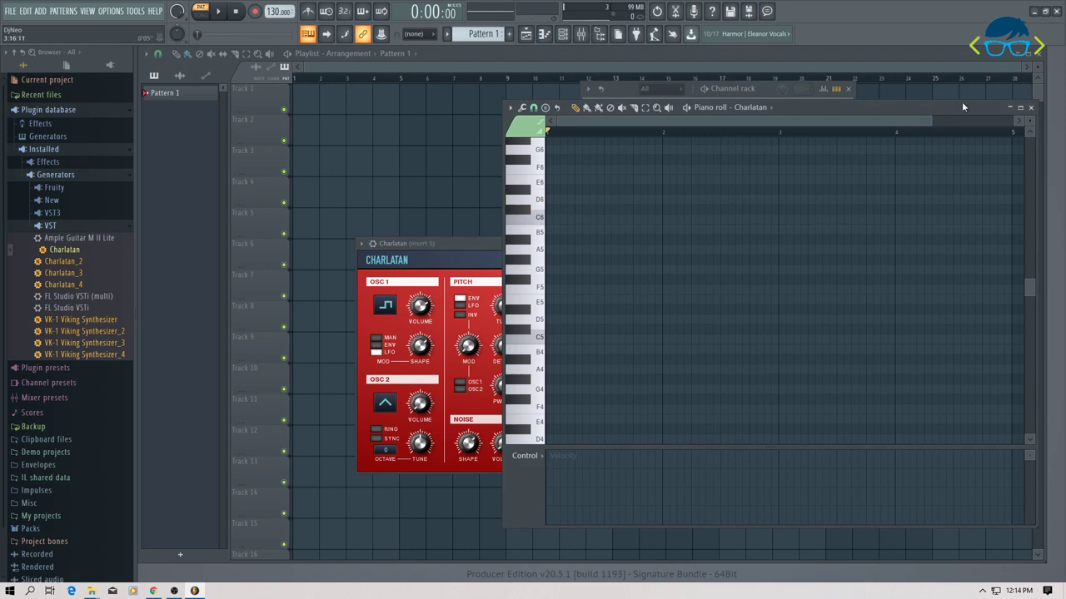
pyautogui.click(1031, 107)
# Add VK-1 Viking Synthesizer as a new channel, route it to mixer track 6 and close the Charlatan window.
pyautogui.moveTo(98, 325); pyautogui.dragTo(610, 227)
pyautogui.scroll(5, 624, 198)
pyautogui.click(783, 225)
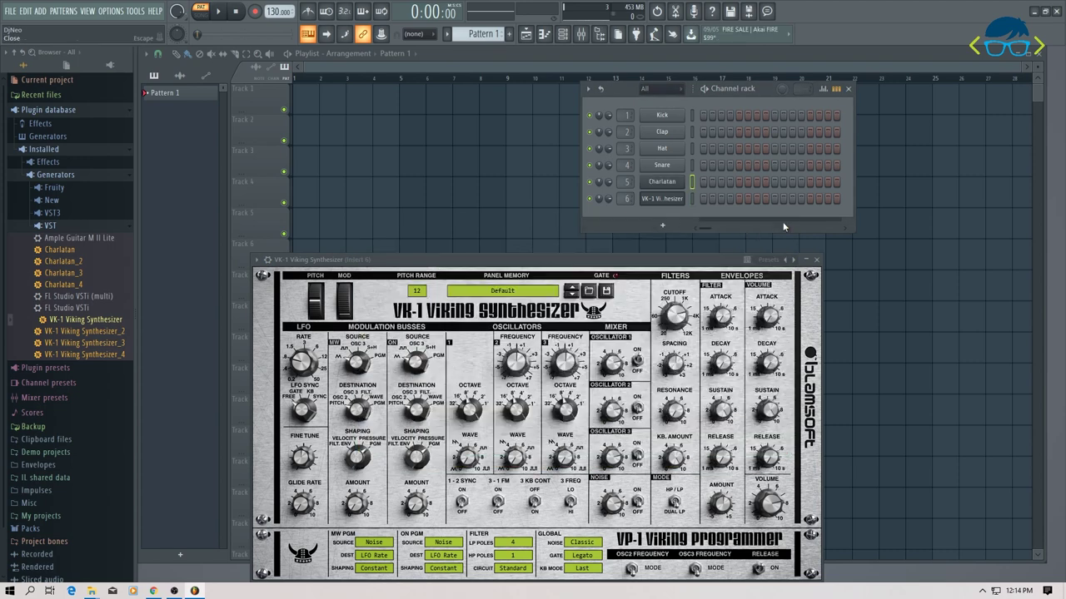
# Open the piano roll of the VK-1 Viking Synthesizer channel and audition its default sound on a couple of keys.
pyautogui.rightClick(671, 200)
pyautogui.click(704, 201)
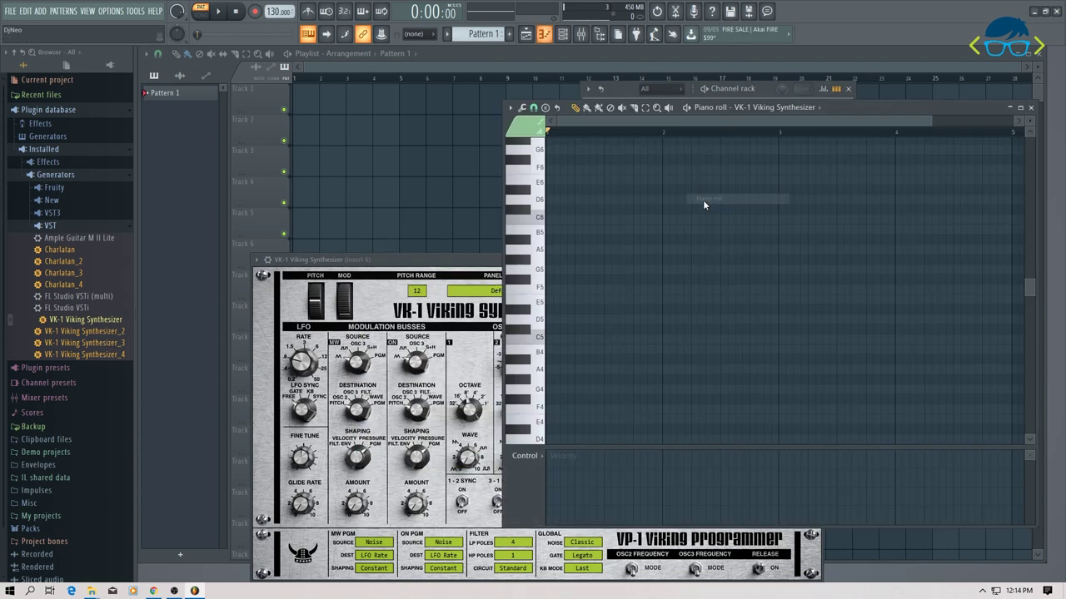
pyautogui.click(539, 288)
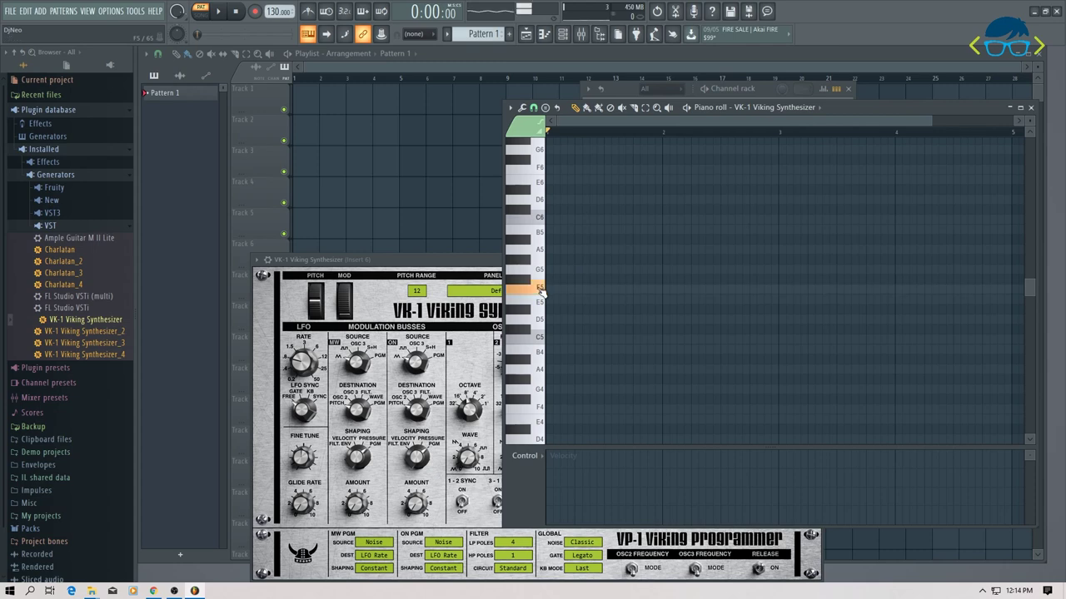
pyautogui.click(540, 320)
# Load the "Bass - 80s Bass" preset into VK-1 Viking Synthesizer.
pyautogui.click(464, 266)
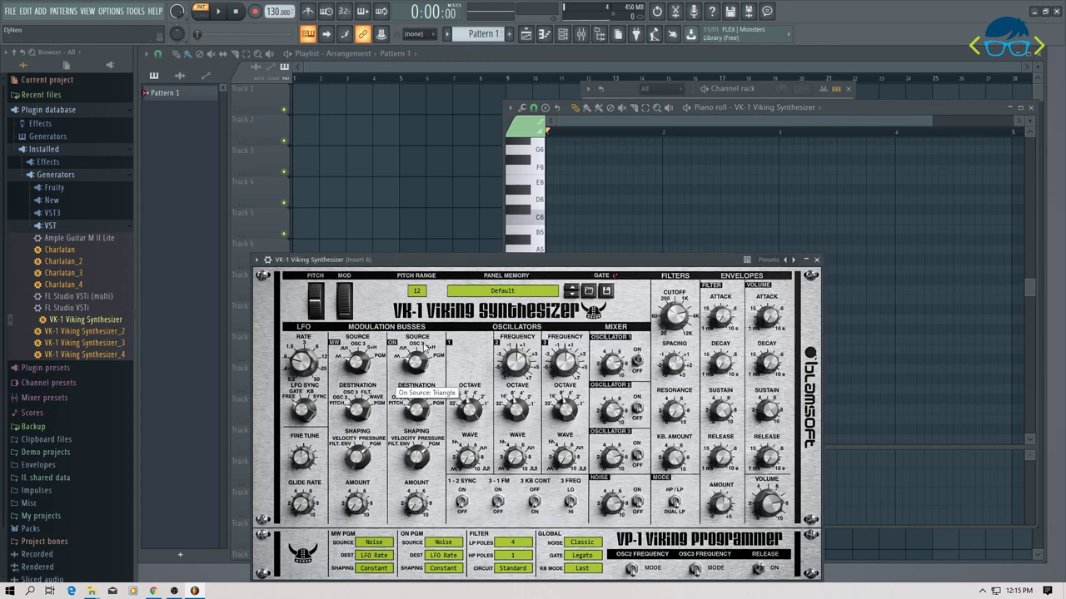
pyautogui.click(266, 259)
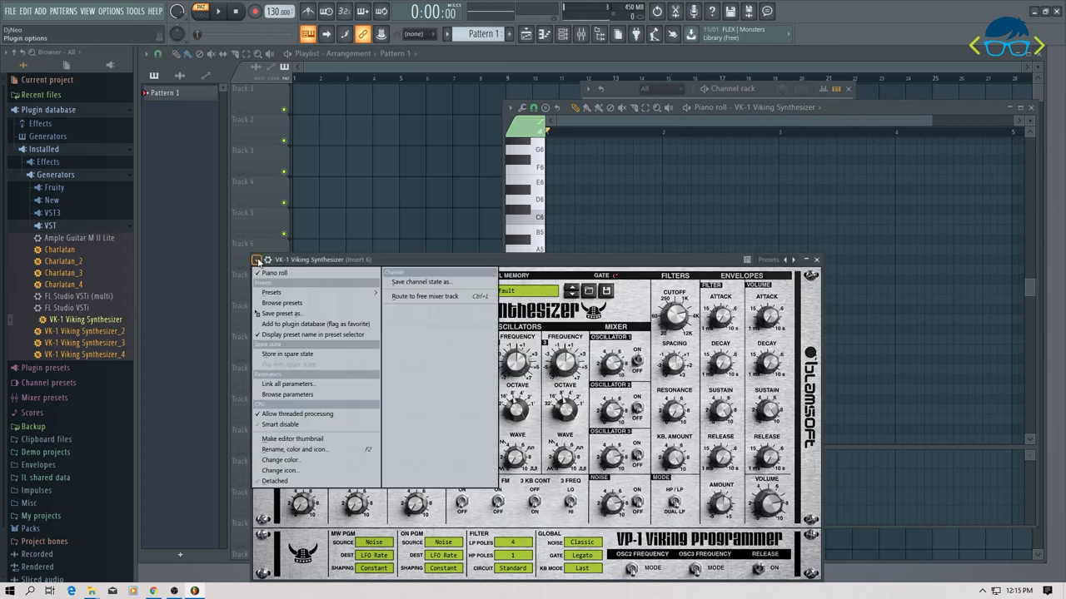
pyautogui.moveTo(301, 292)
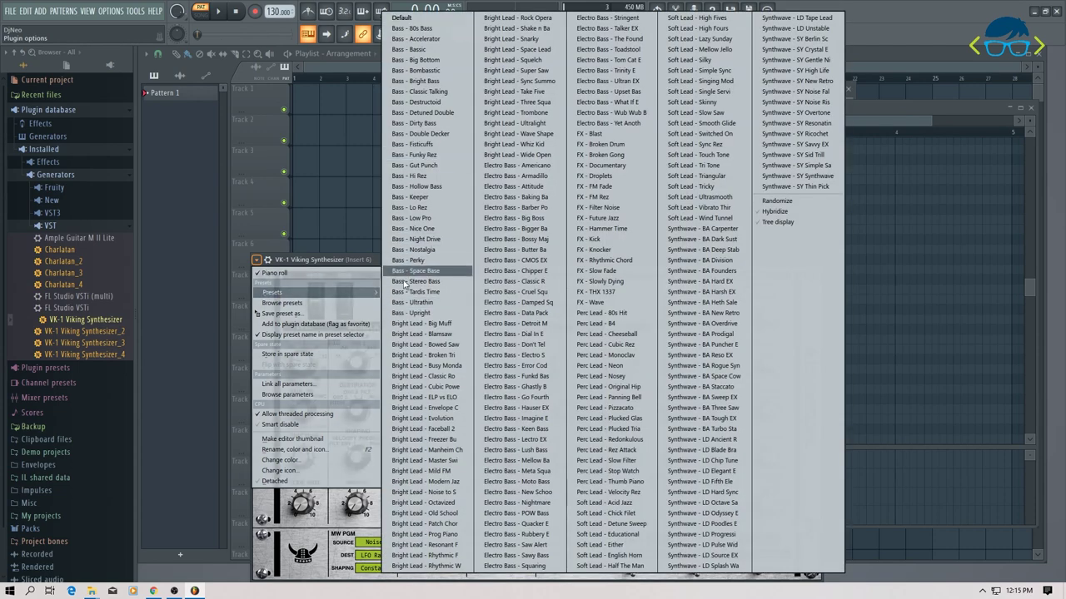
pyautogui.click(412, 33)
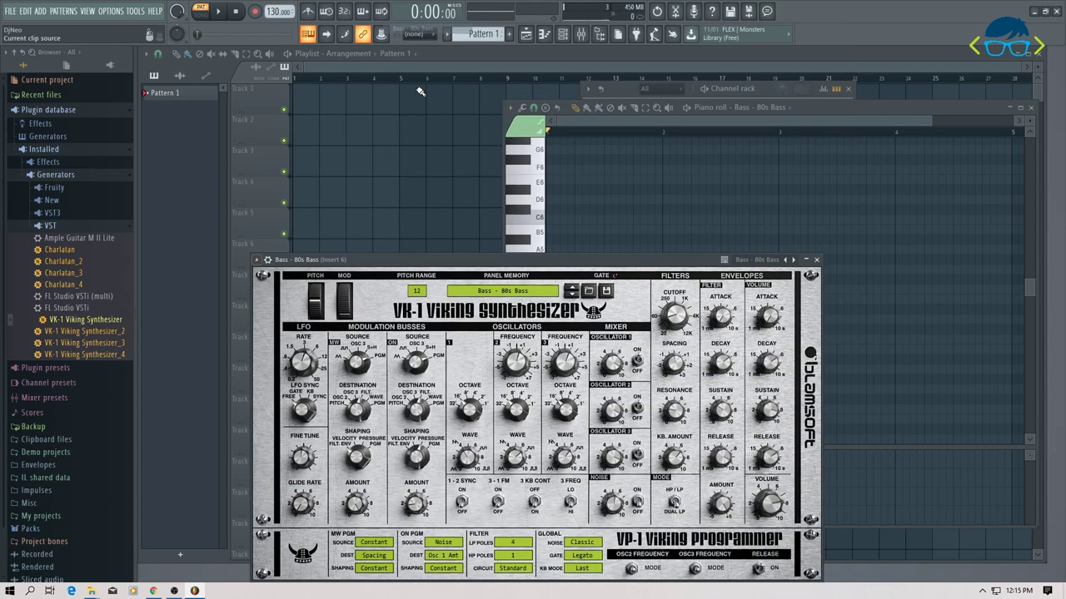
# Audition the 80s Bass preset on several piano roll keys.
pyautogui.click(541, 218)
pyautogui.click(539, 304)
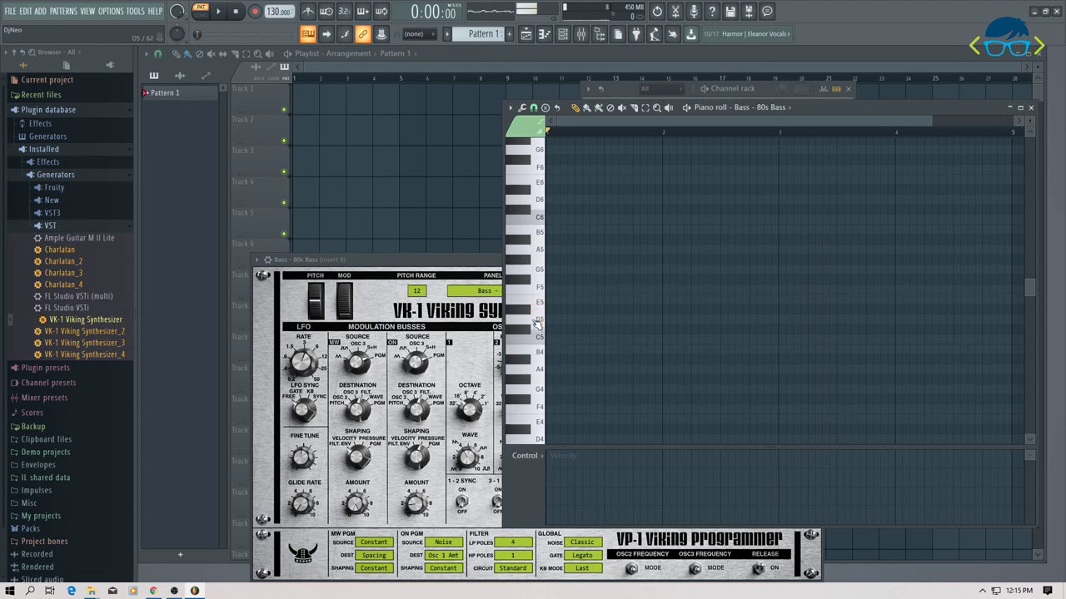
pyautogui.click(539, 321)
pyautogui.click(540, 353)
# Draw five short B5 notes spaced across the first bar of the 80s Bass piano roll.
pyautogui.click(553, 230)
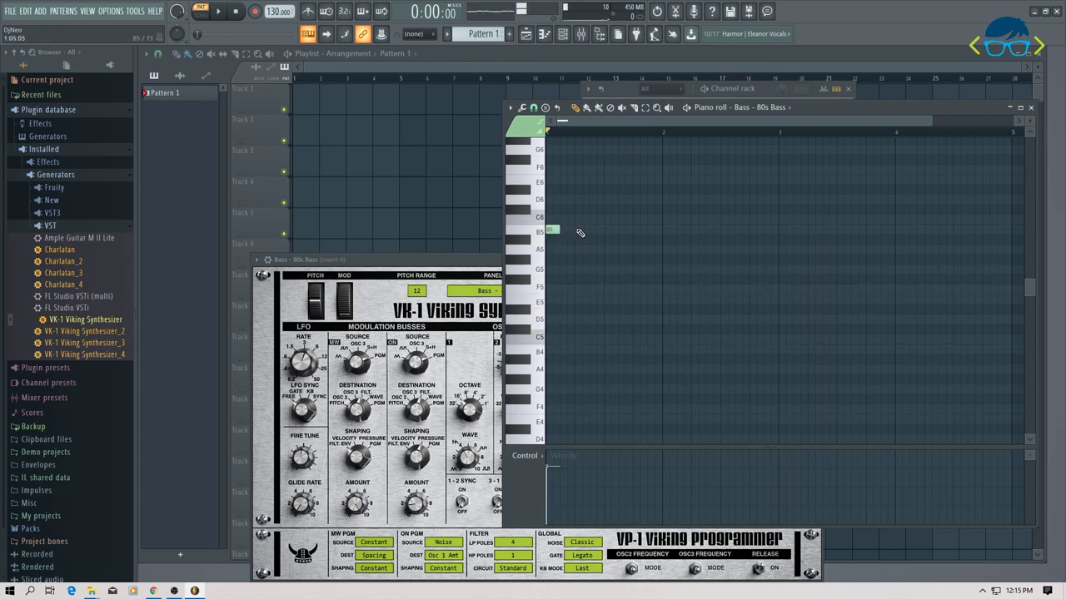
pyautogui.click(581, 231)
pyautogui.click(600, 229)
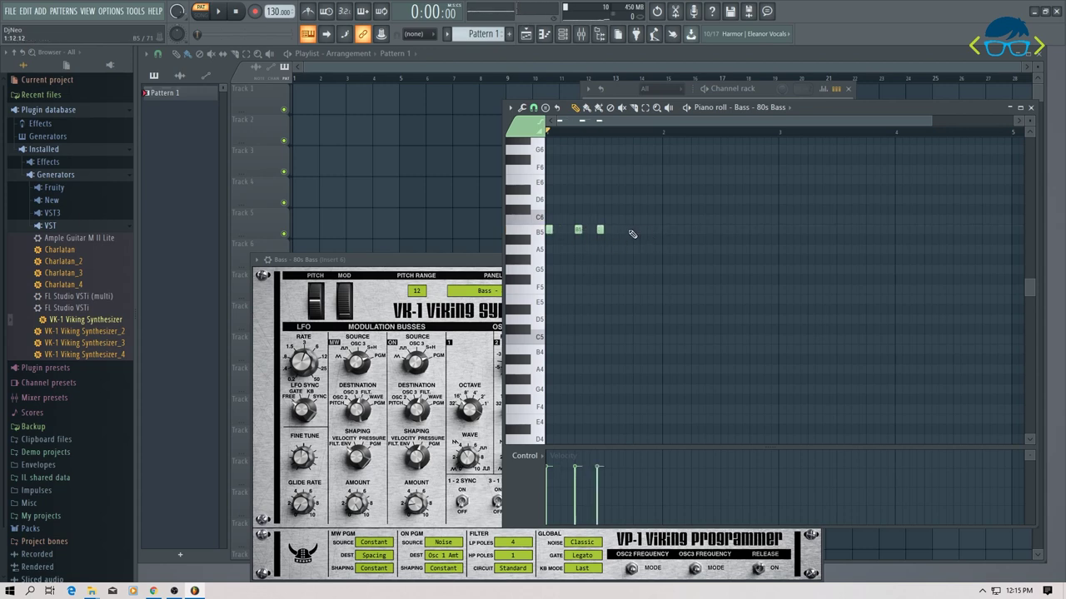
pyautogui.click(622, 230)
pyautogui.click(651, 230)
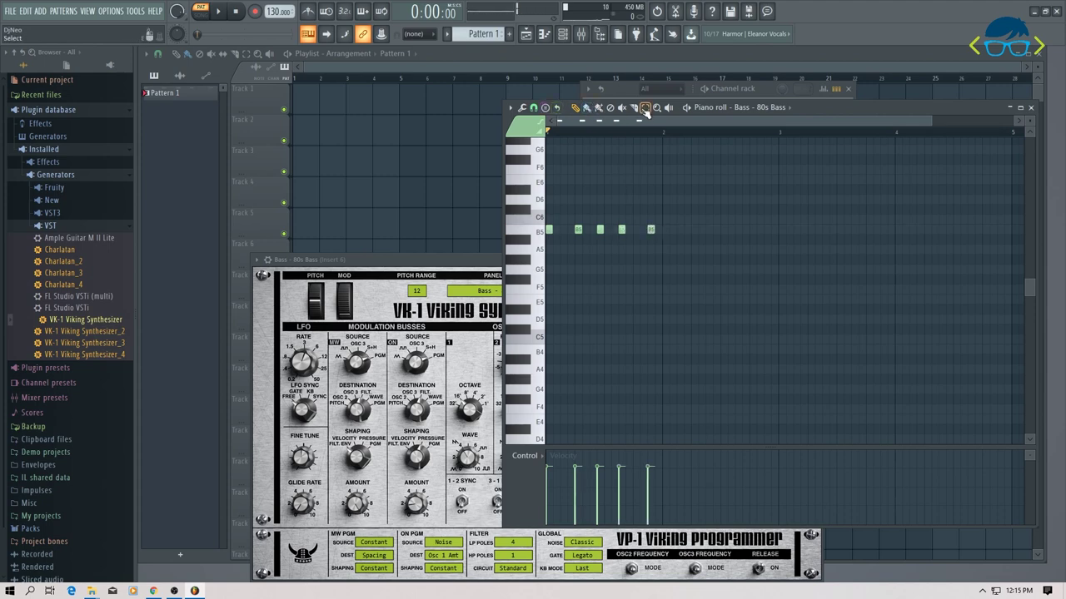
# Play the pattern and advance the VK-1 synth through its bass presets one by one up to "Bass - Low Pro".
pyautogui.press('space')
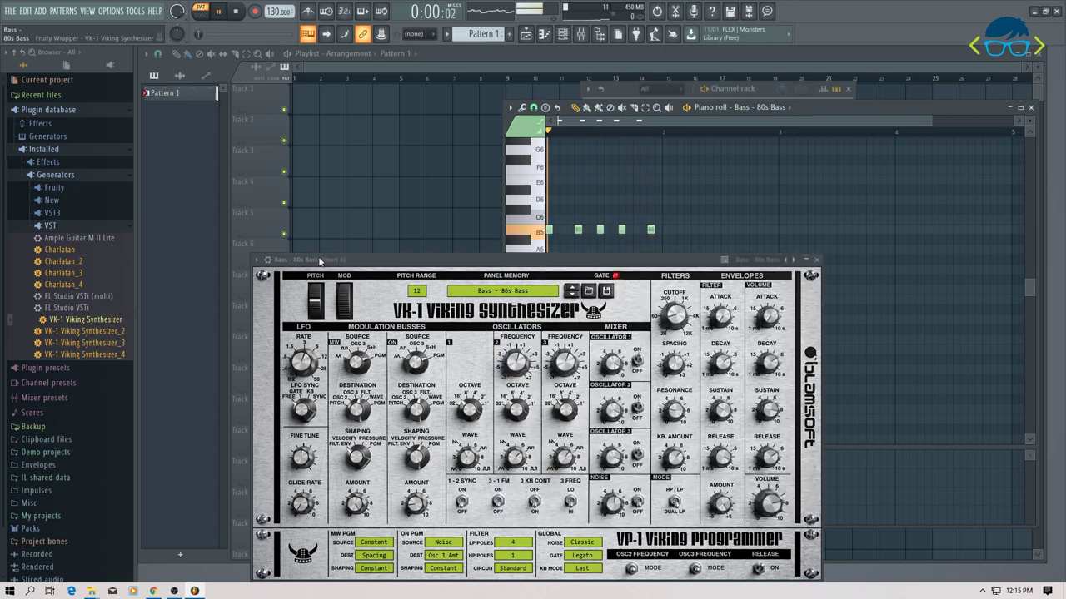
pyautogui.click(641, 273)
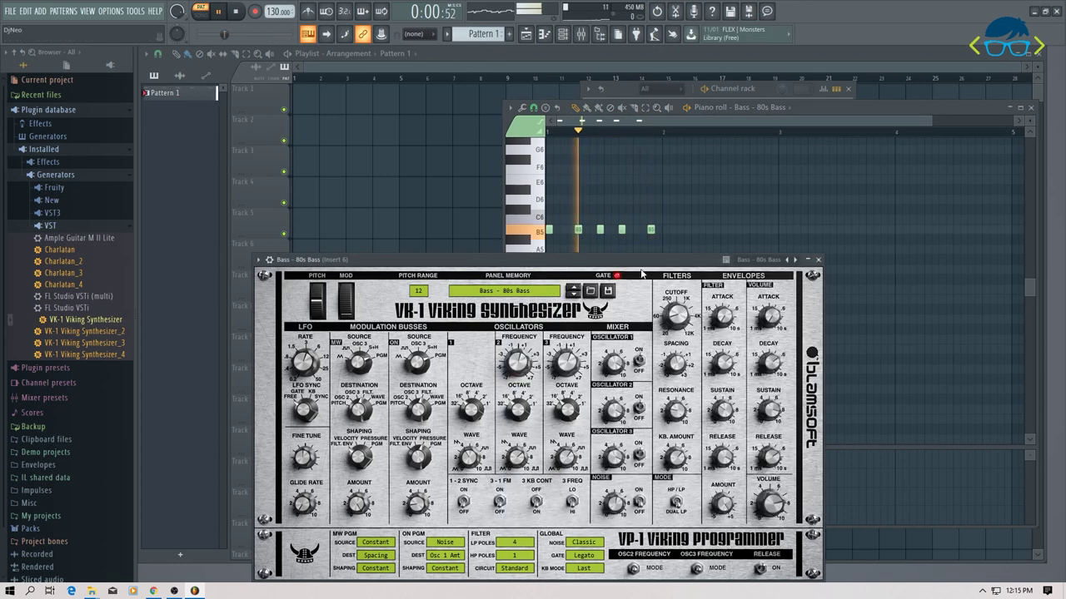
pyautogui.click(795, 260)
pyautogui.click(795, 259)
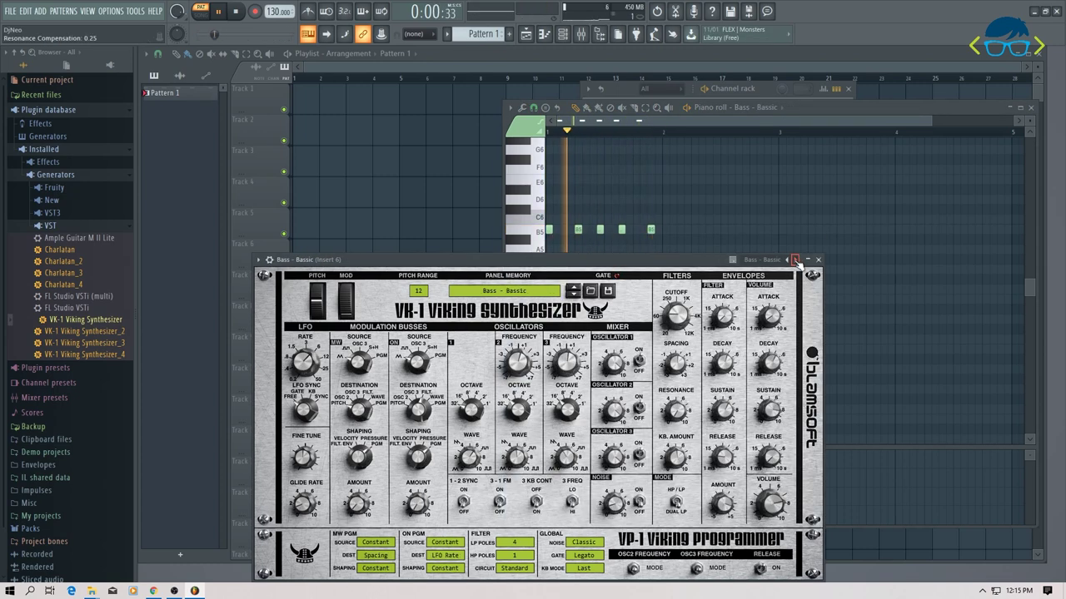
pyautogui.click(795, 259)
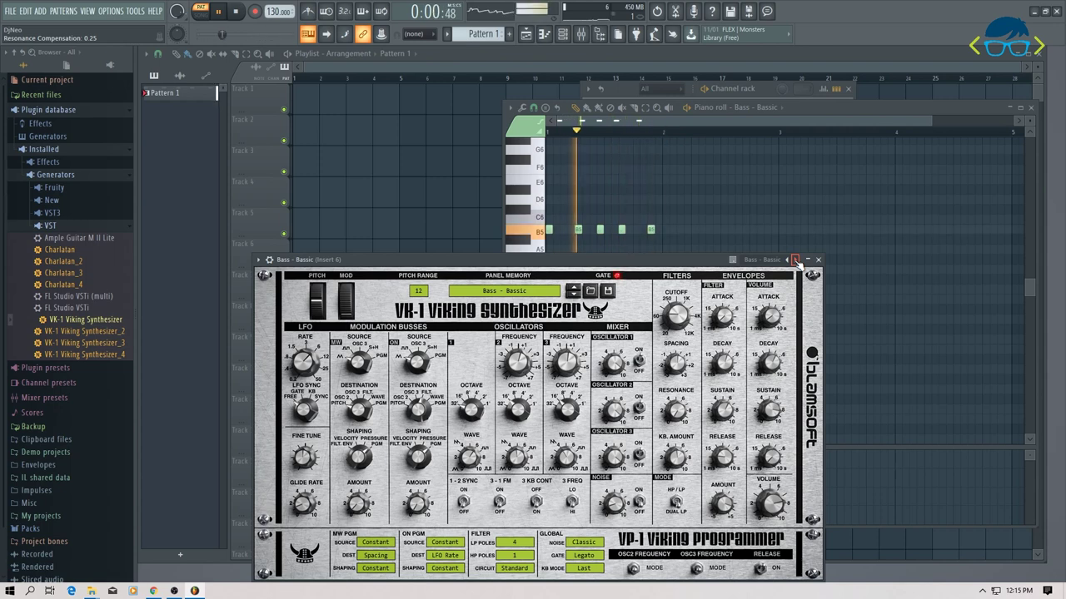
pyautogui.click(795, 260)
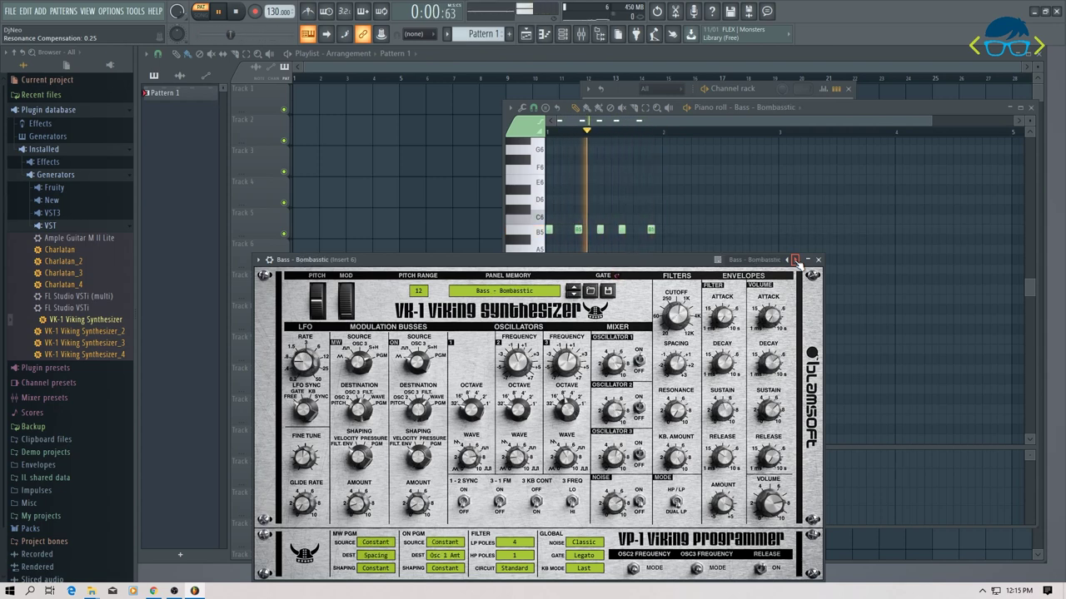
pyautogui.click(795, 260)
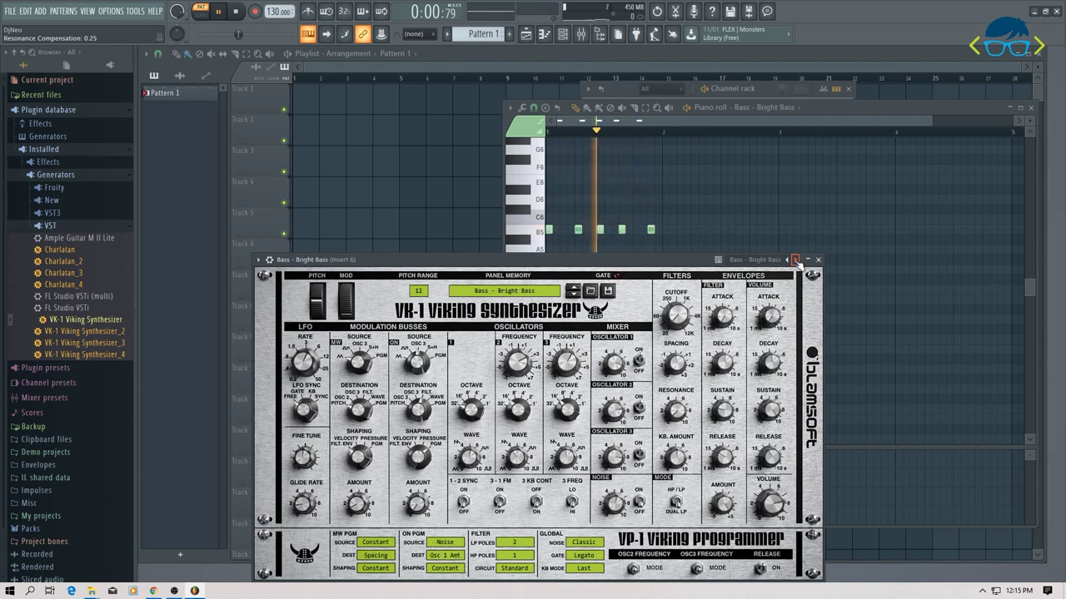
pyautogui.click(795, 260)
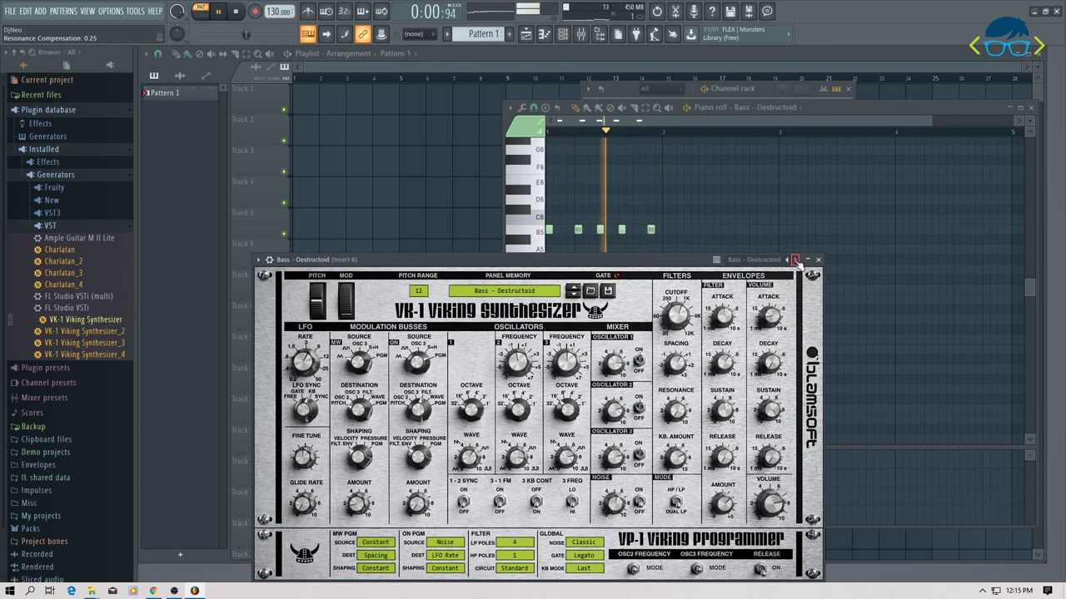
pyautogui.click(795, 260)
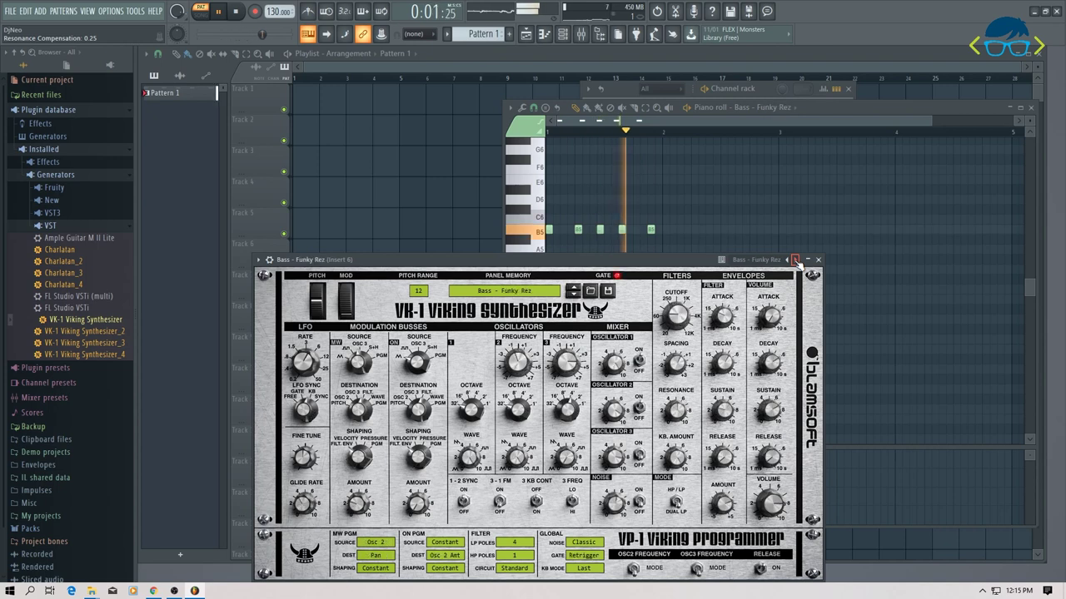
pyautogui.click(795, 260)
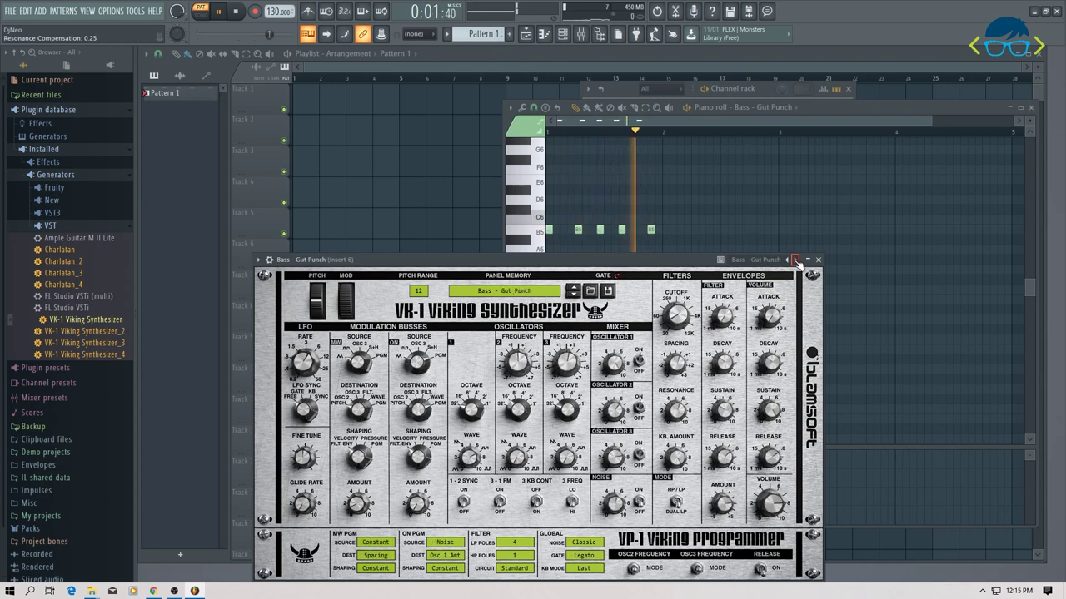
pyautogui.click(795, 260)
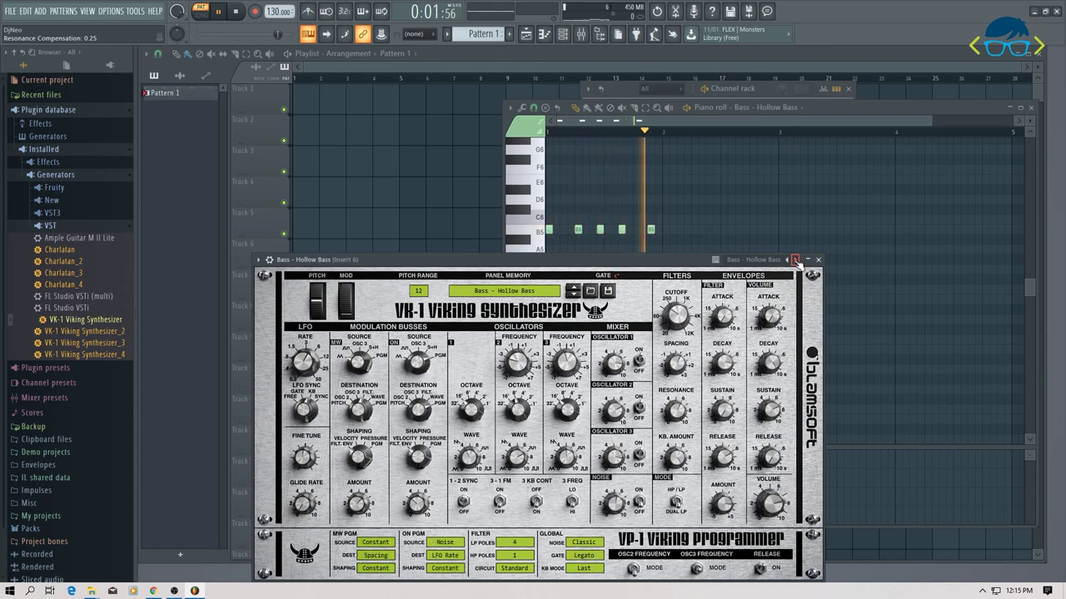
pyautogui.click(795, 260)
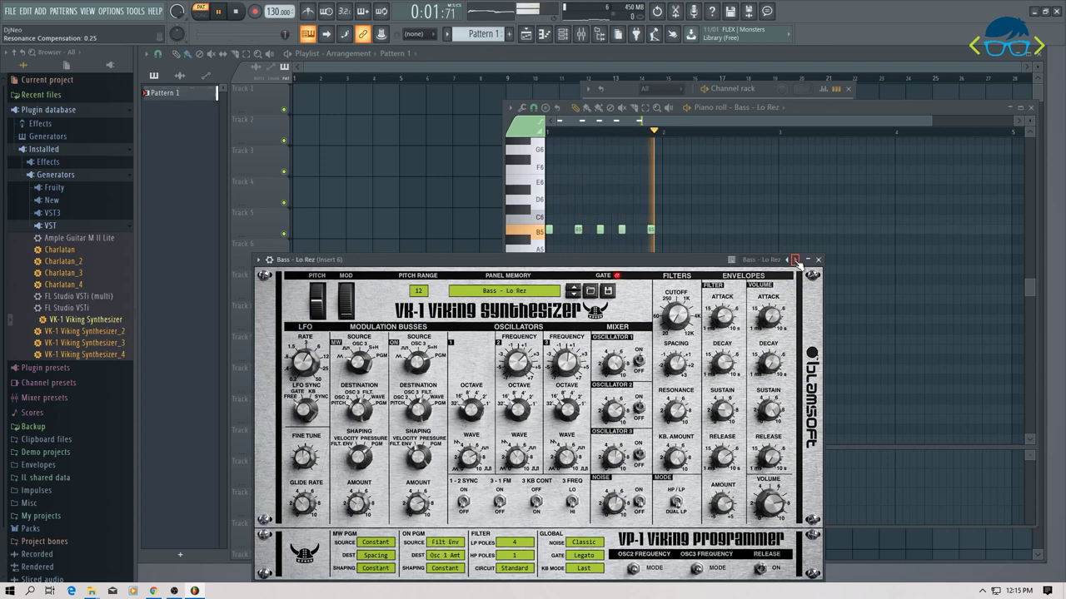
pyautogui.click(795, 260)
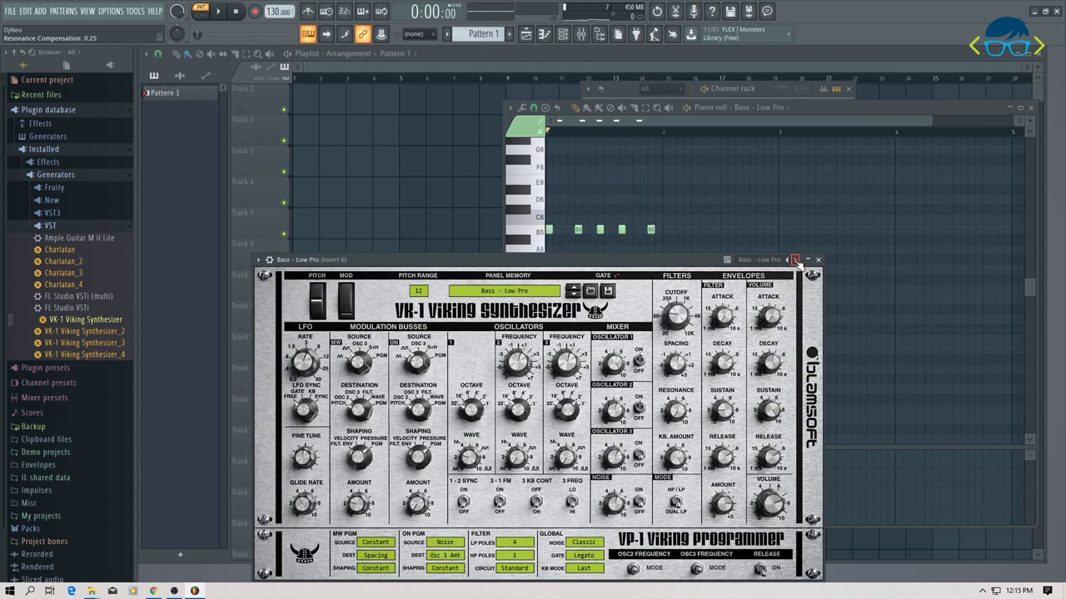